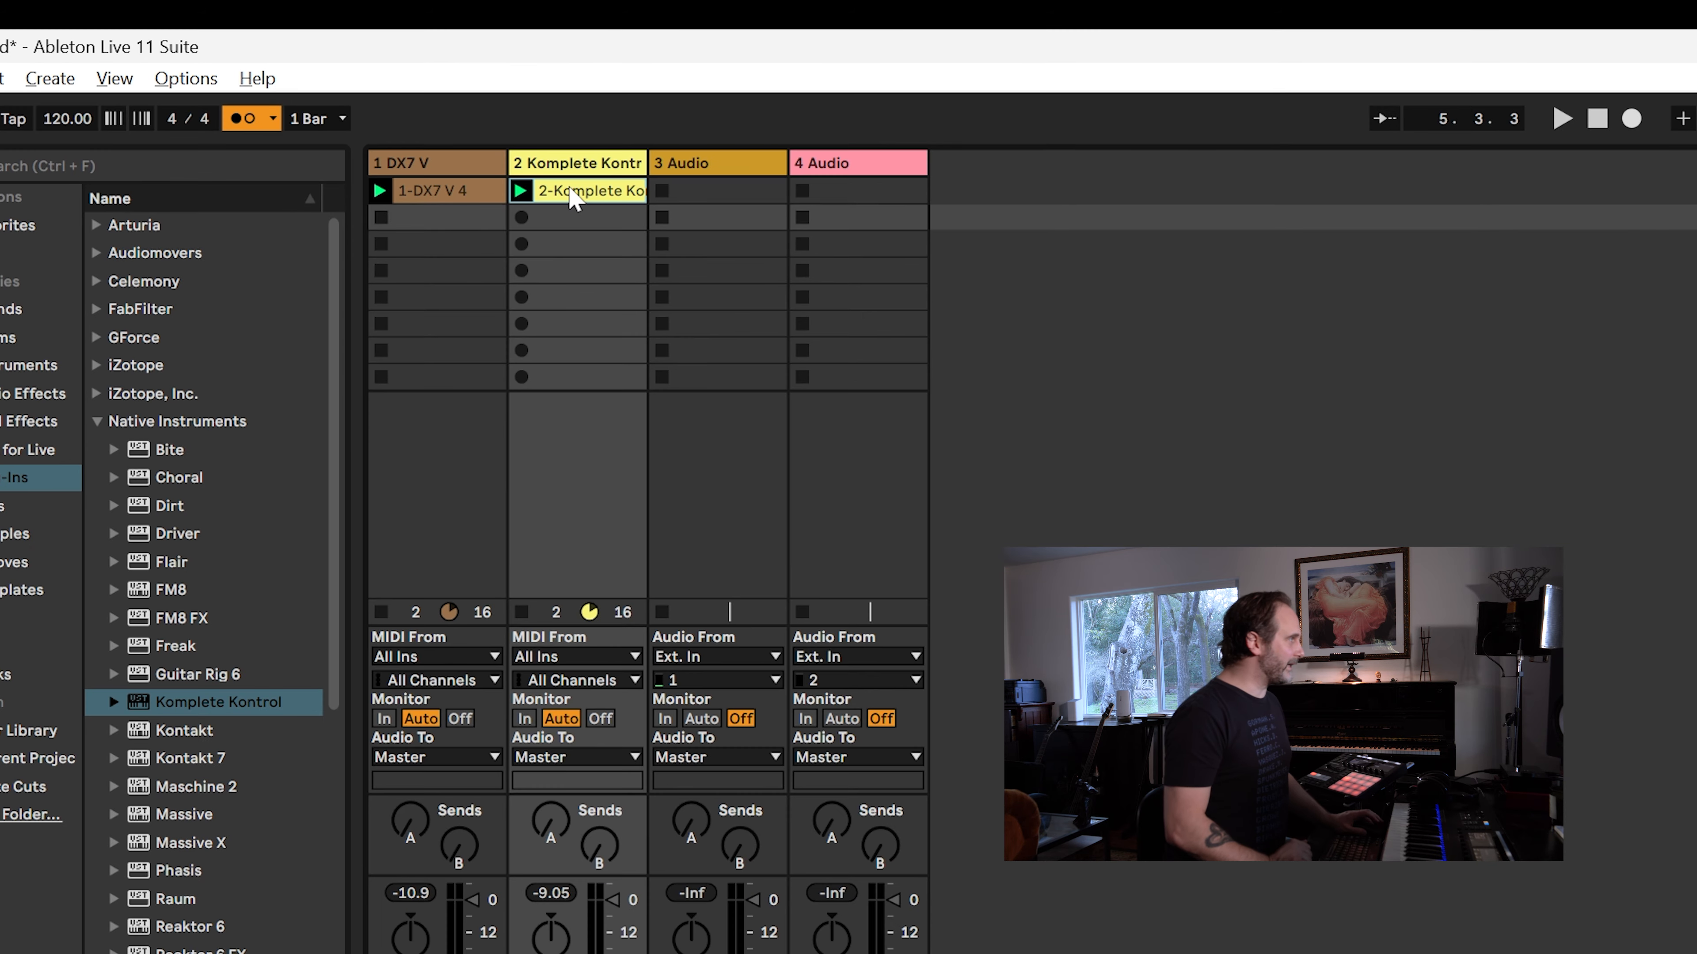
- Delete the first clip on the Komplete Kontrol track and stop the transport
left_click(570, 188)
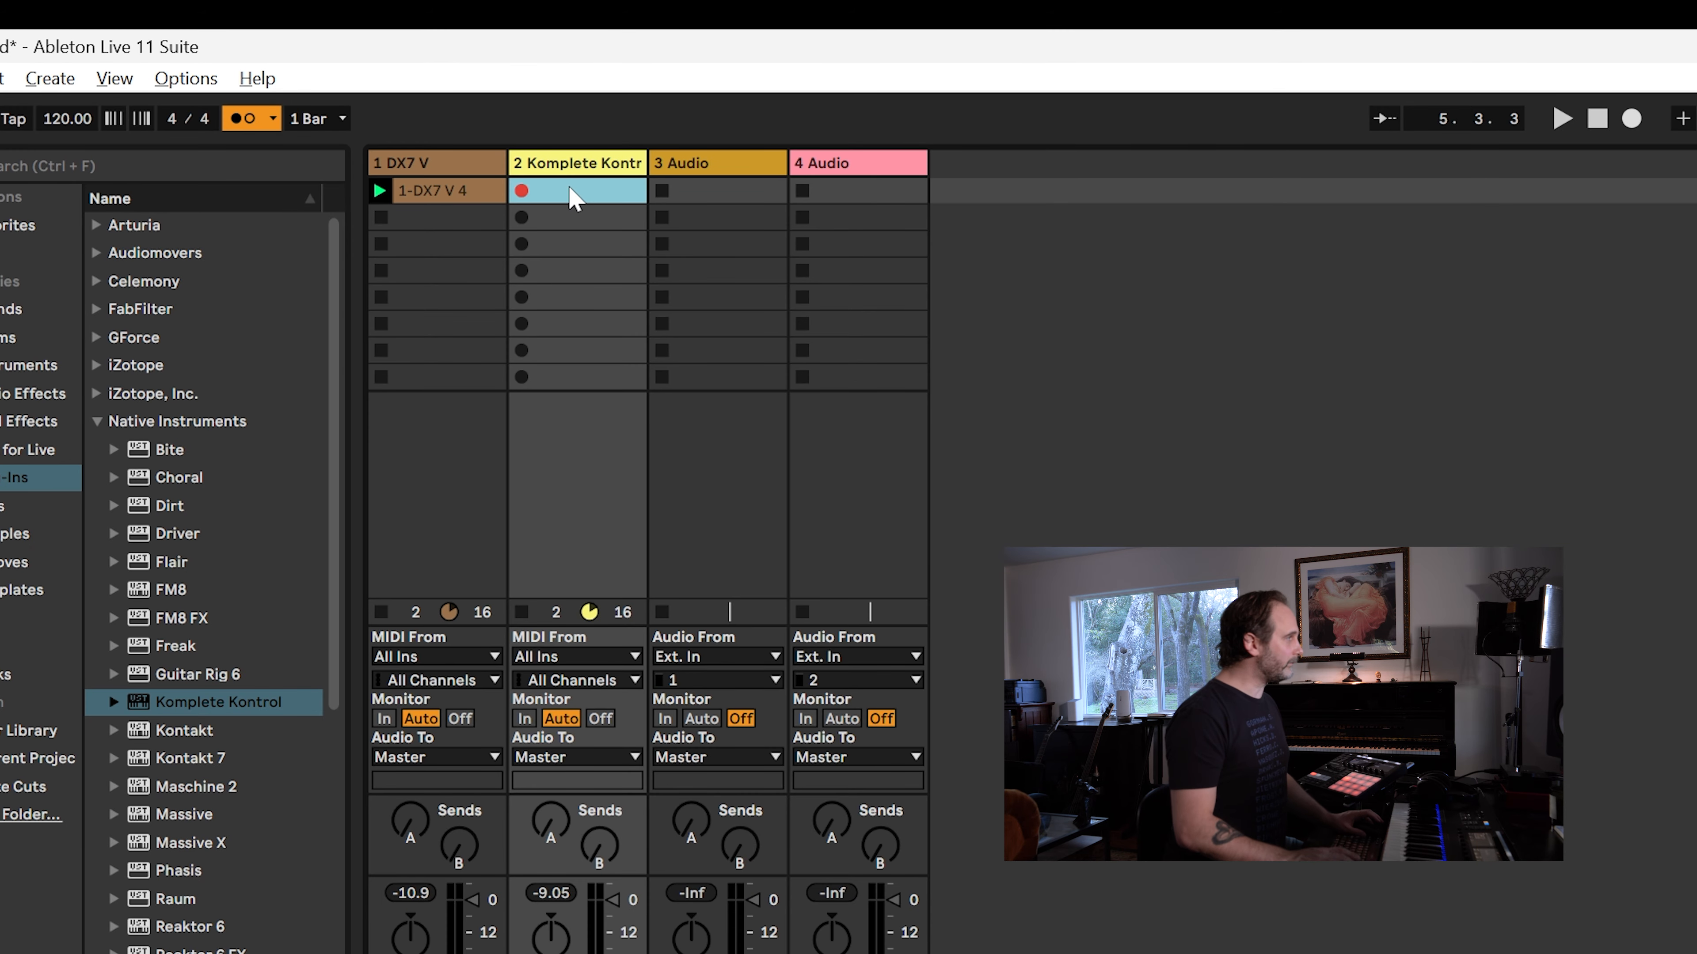
key("Delete")
left_click(1596, 119)
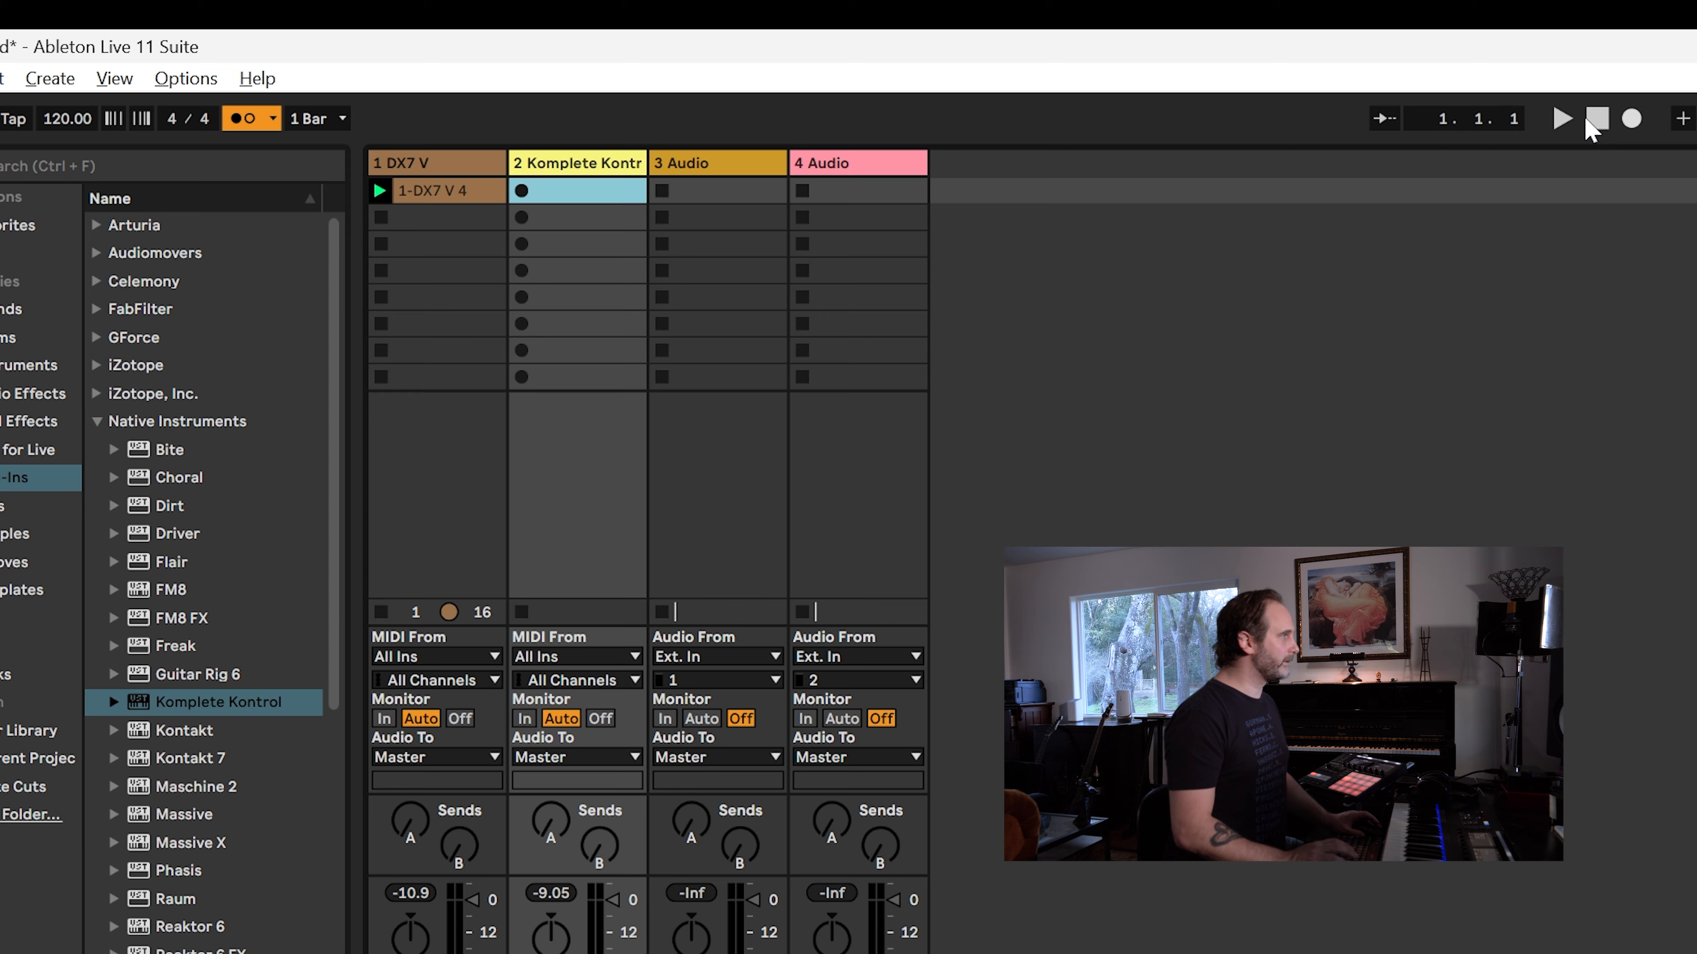
- Record an eight-bar chord clip into the first slot of the Komplete Kontrol track, then stop playback
left_click(522, 190)
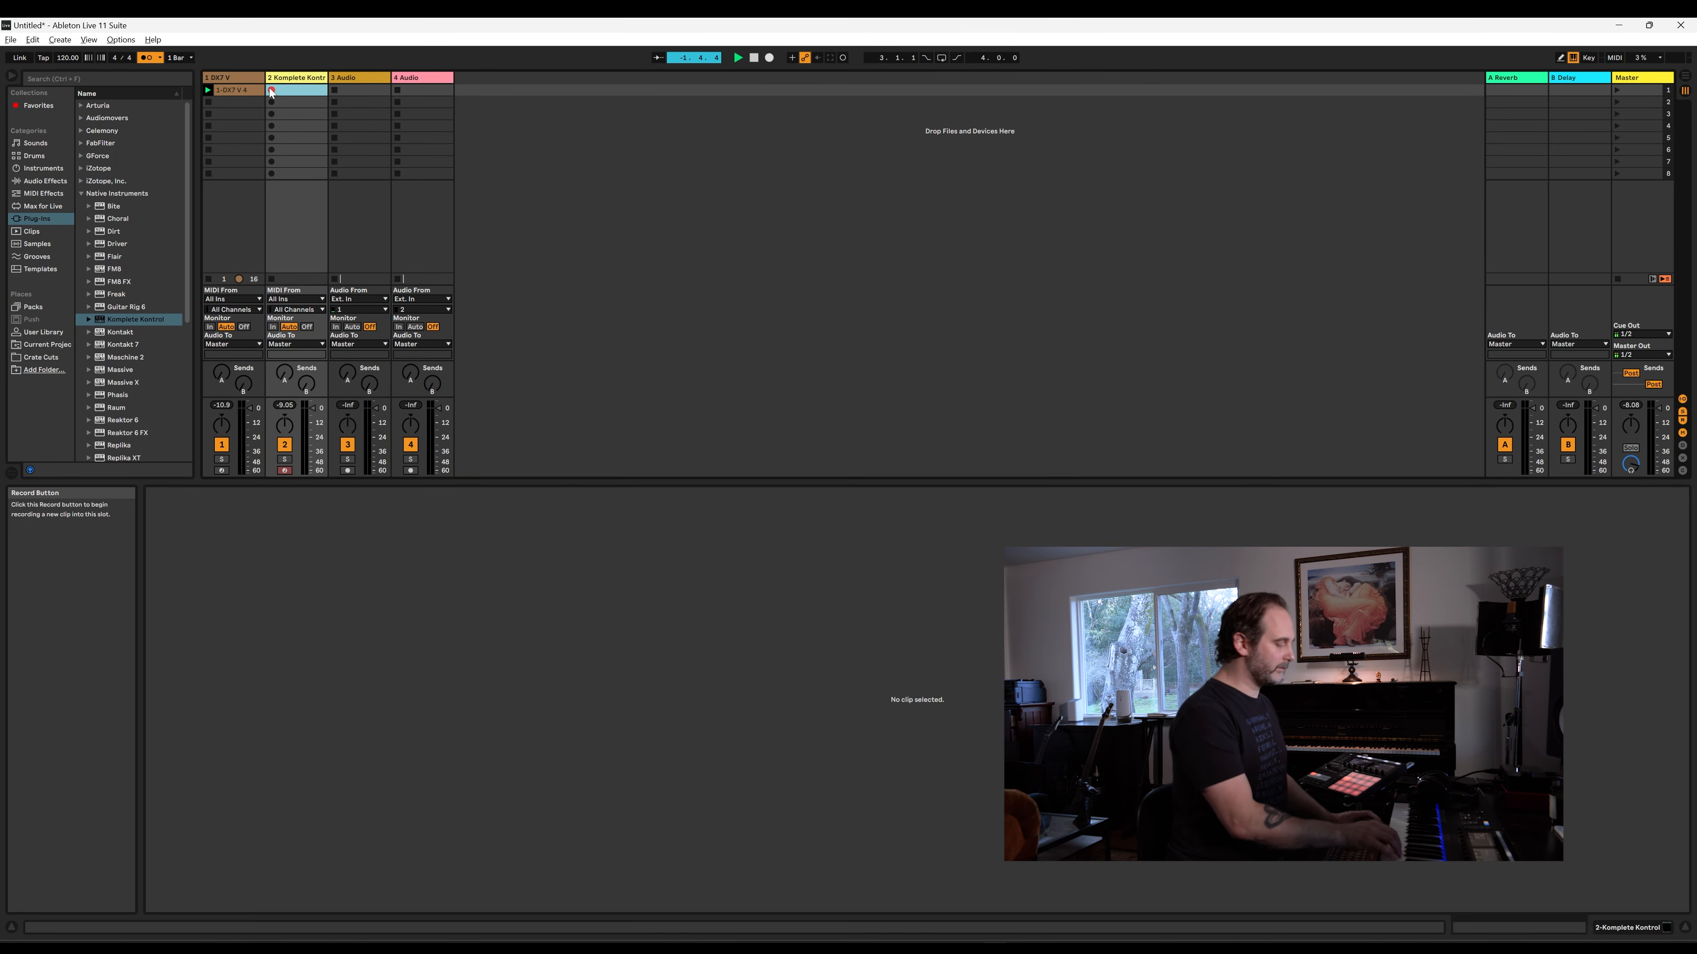
left_click(271, 90)
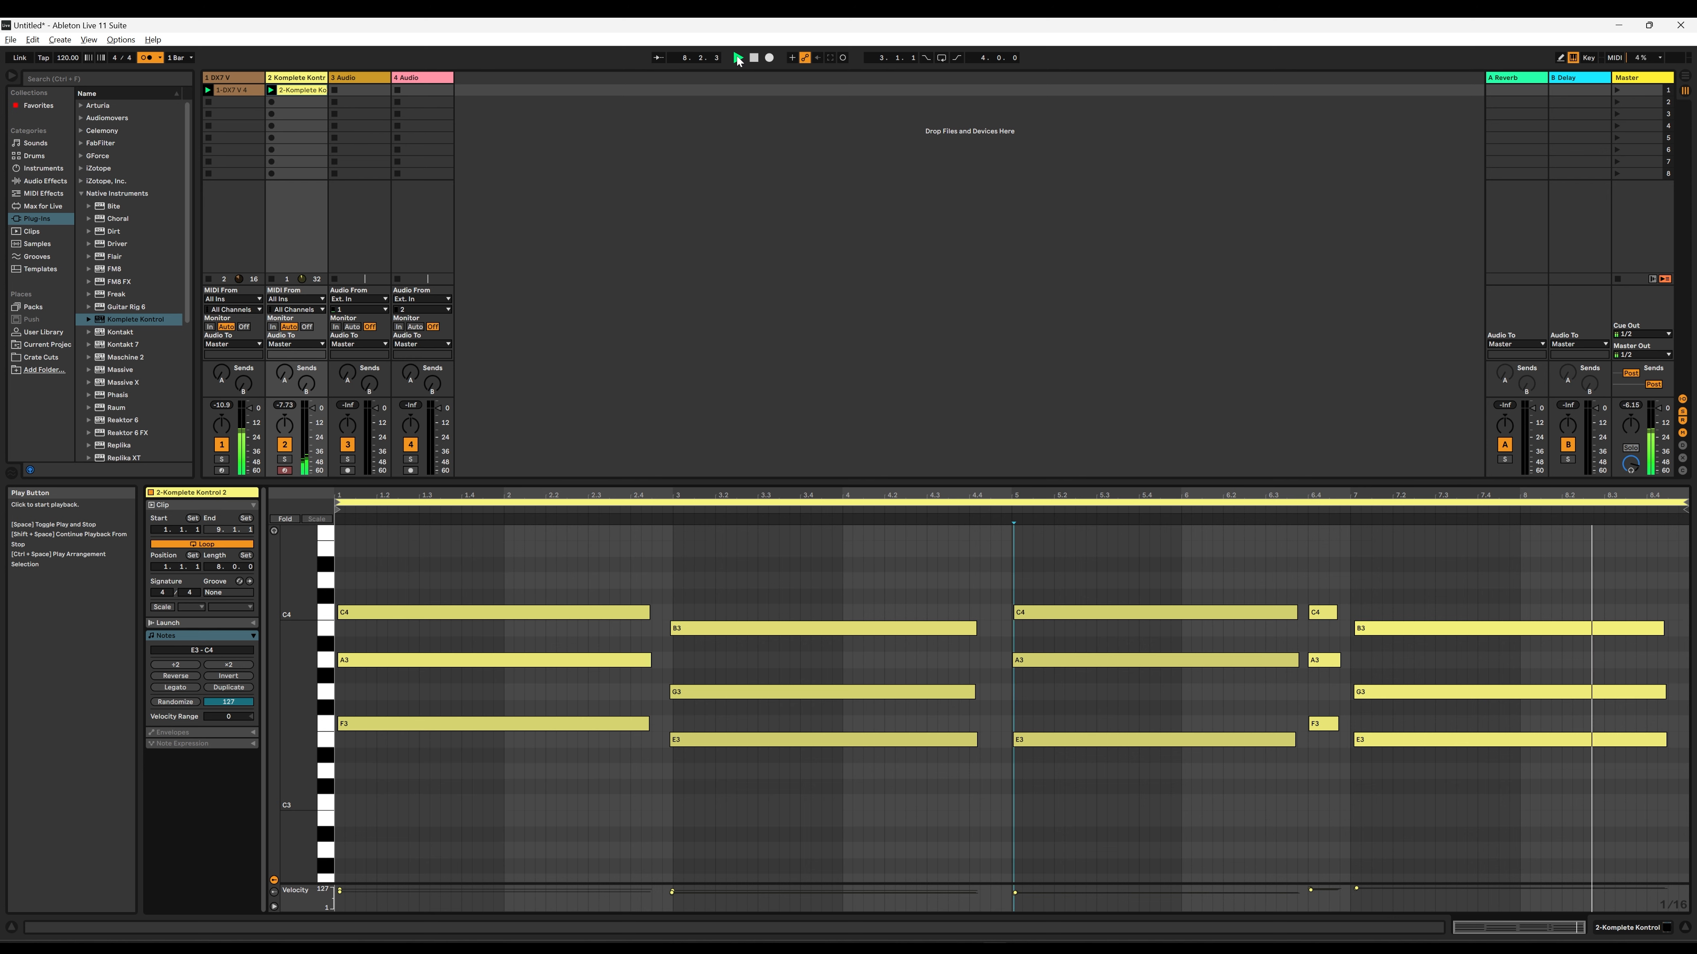
left_click(753, 59)
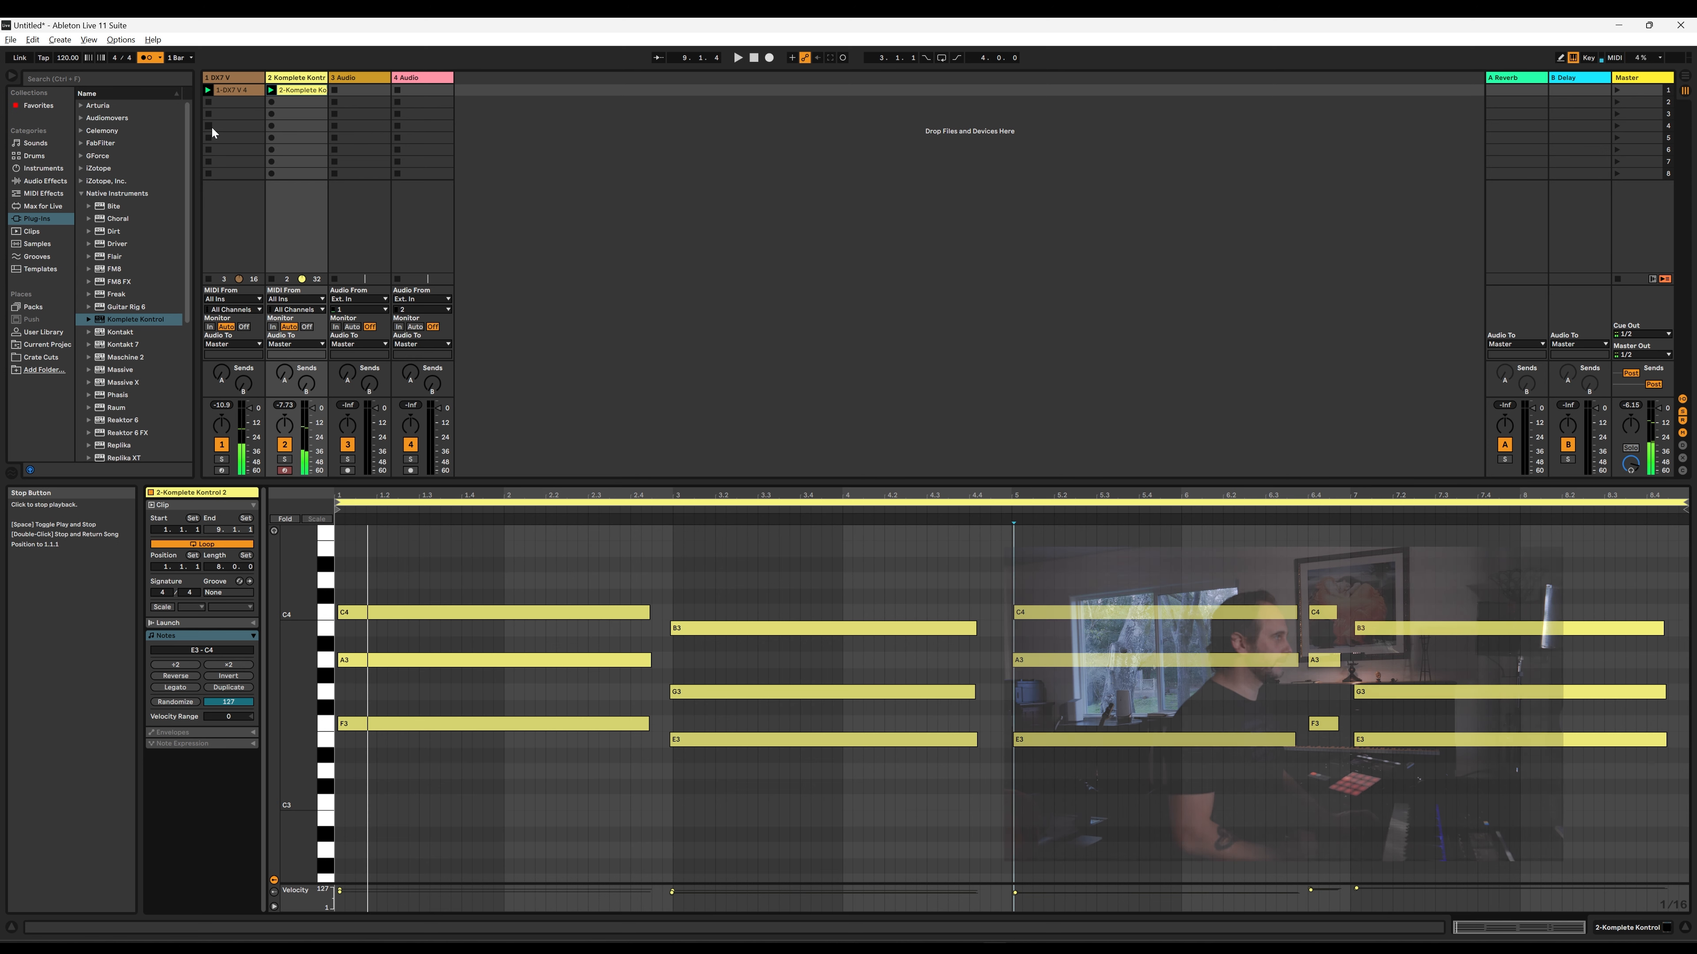
- Extend the last E3 note of the DX7 V clip to the clip's end and play the clips back
left_click(223, 90)
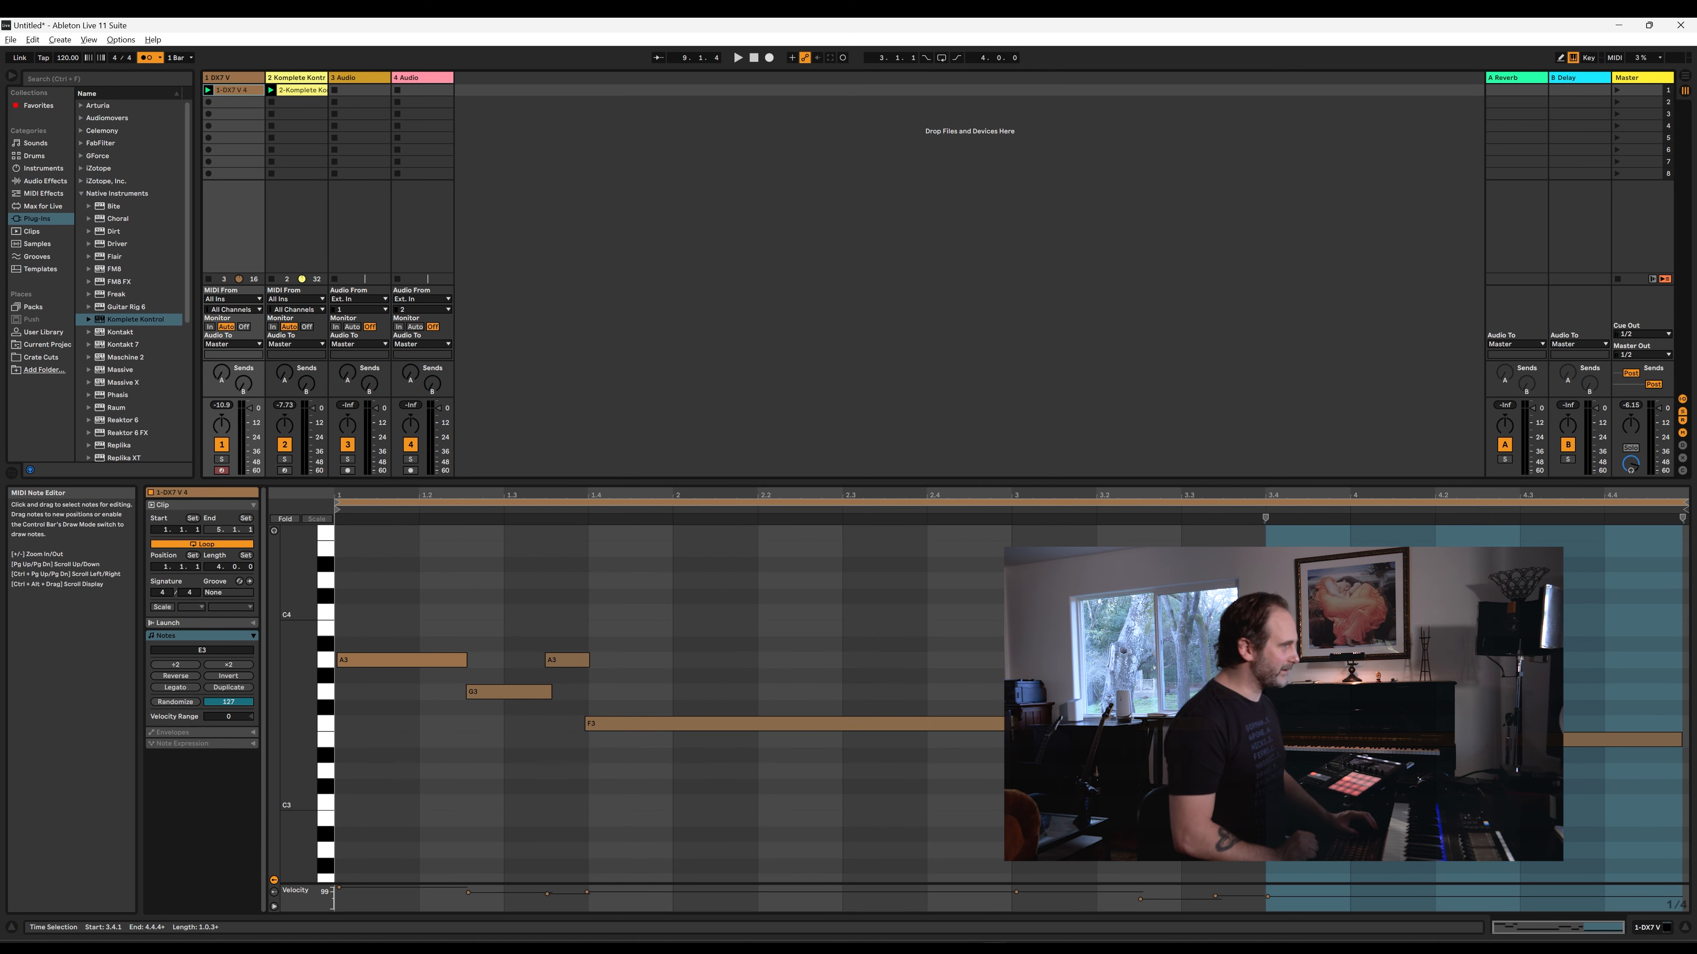
scroll(1433, 606, "up", 2)
mouse_move(1679, 778)
left_mouse_down()
mouse_move(1663, 779)
mouse_move(1689, 777)
left_mouse_up()
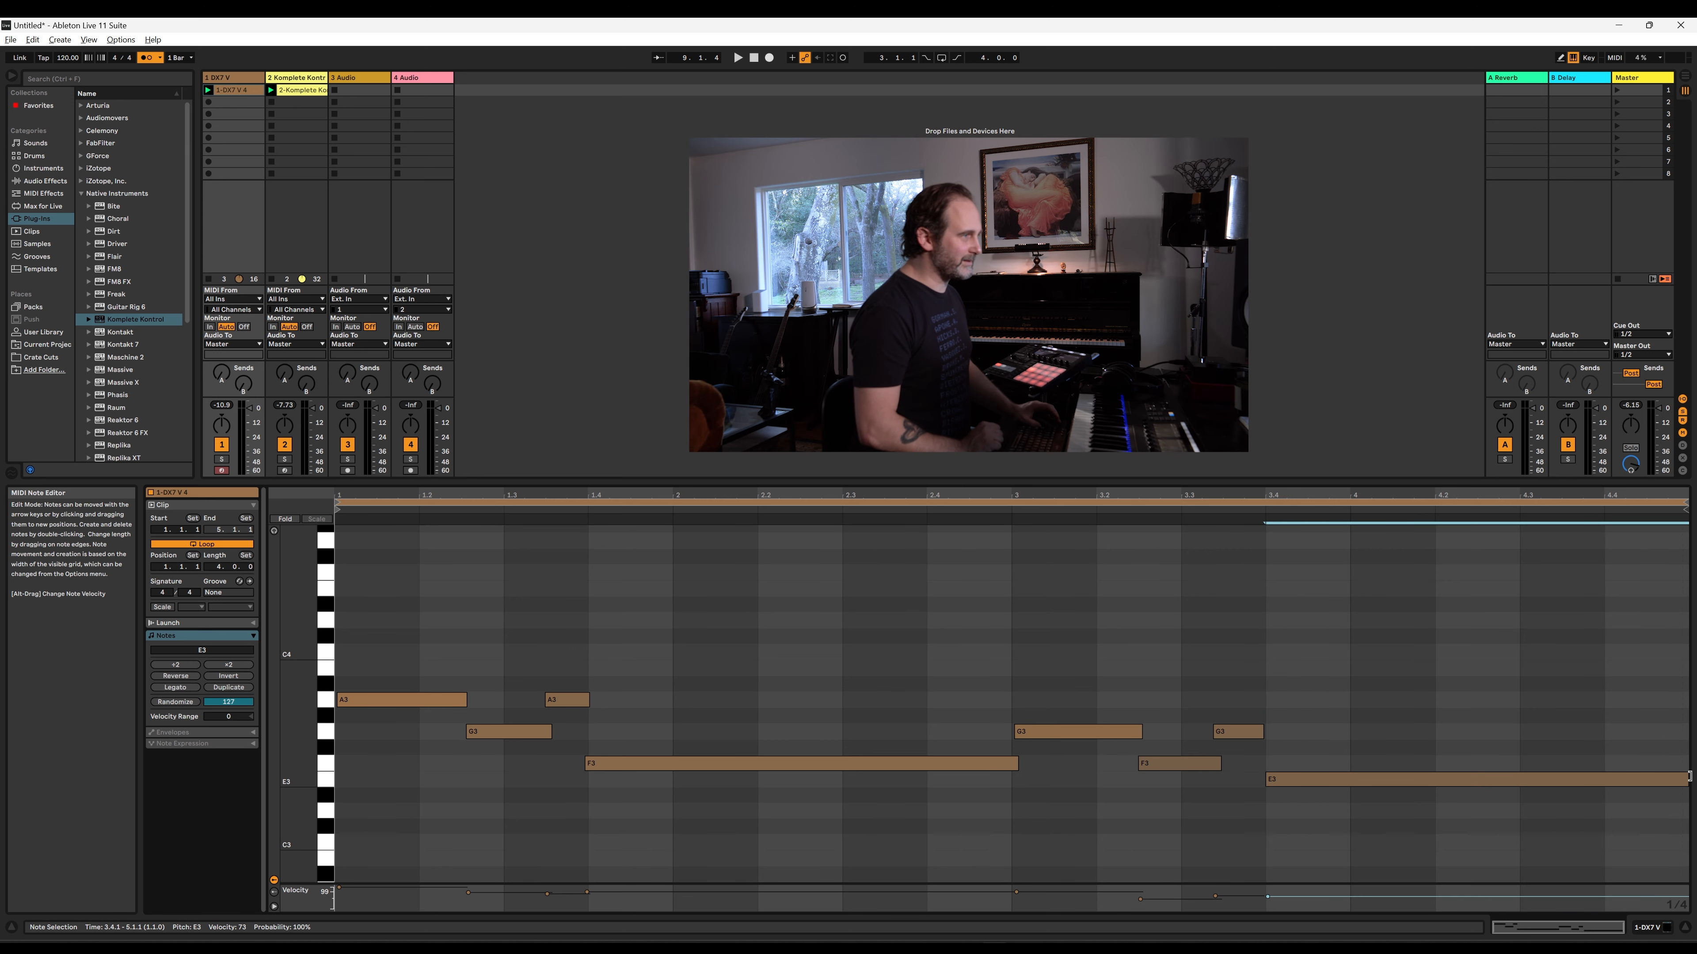
left_click(1211, 591)
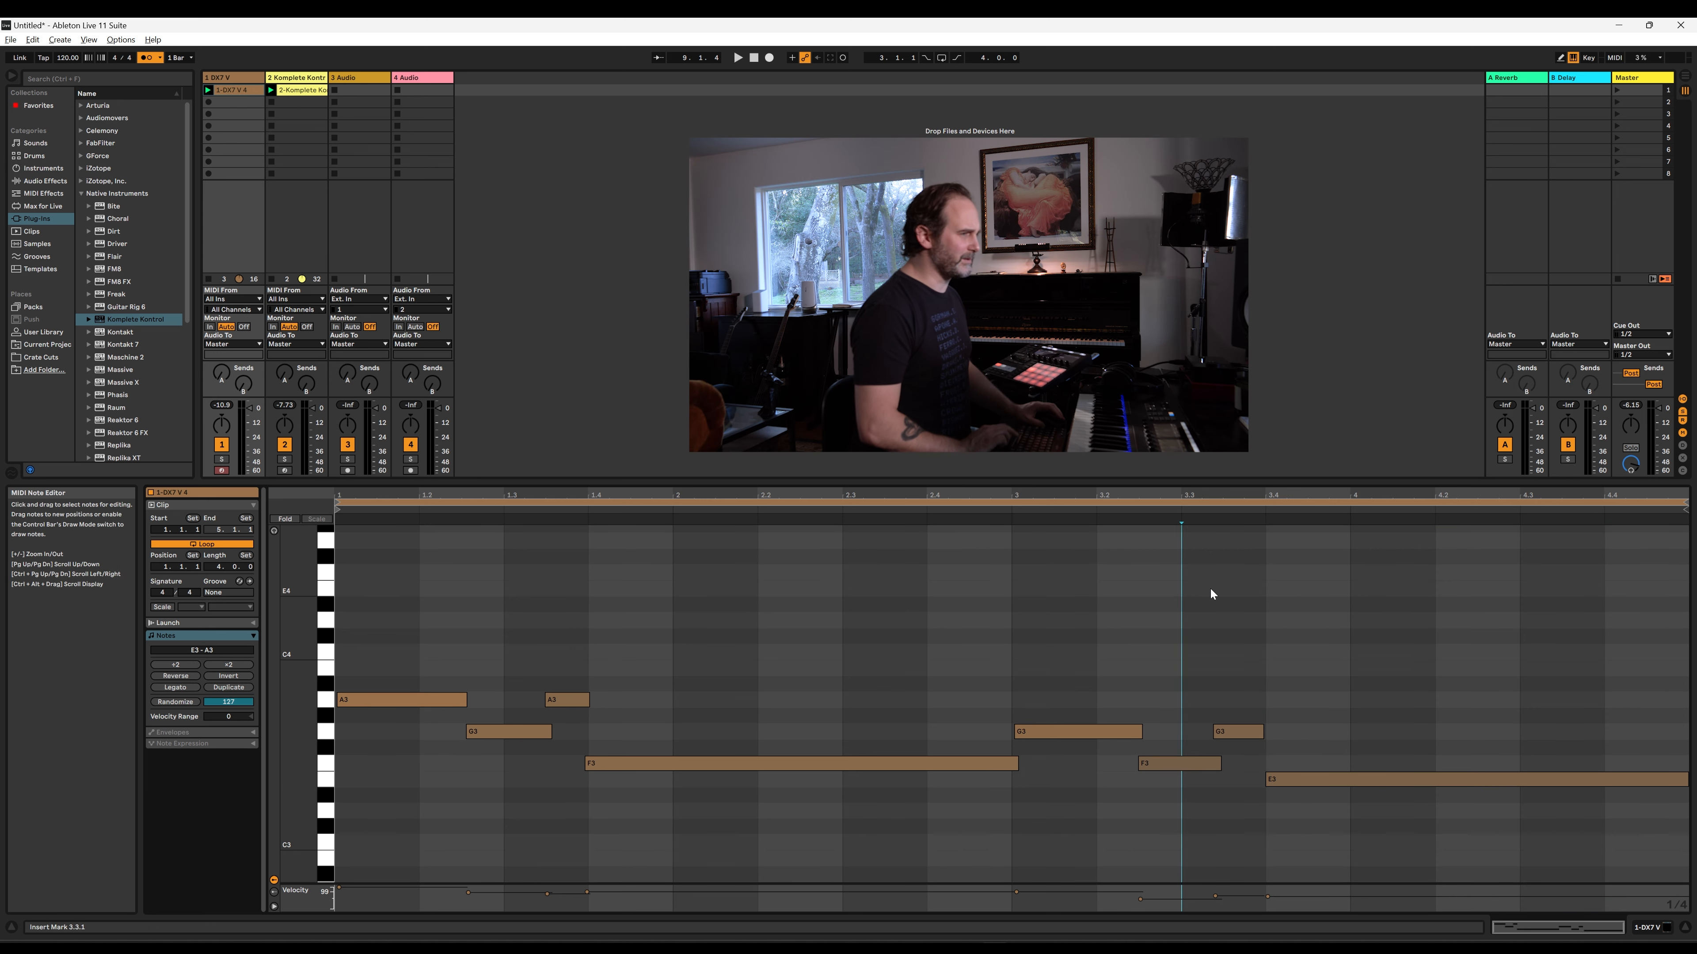
key("space")
key("space")
left_click(320, 208)
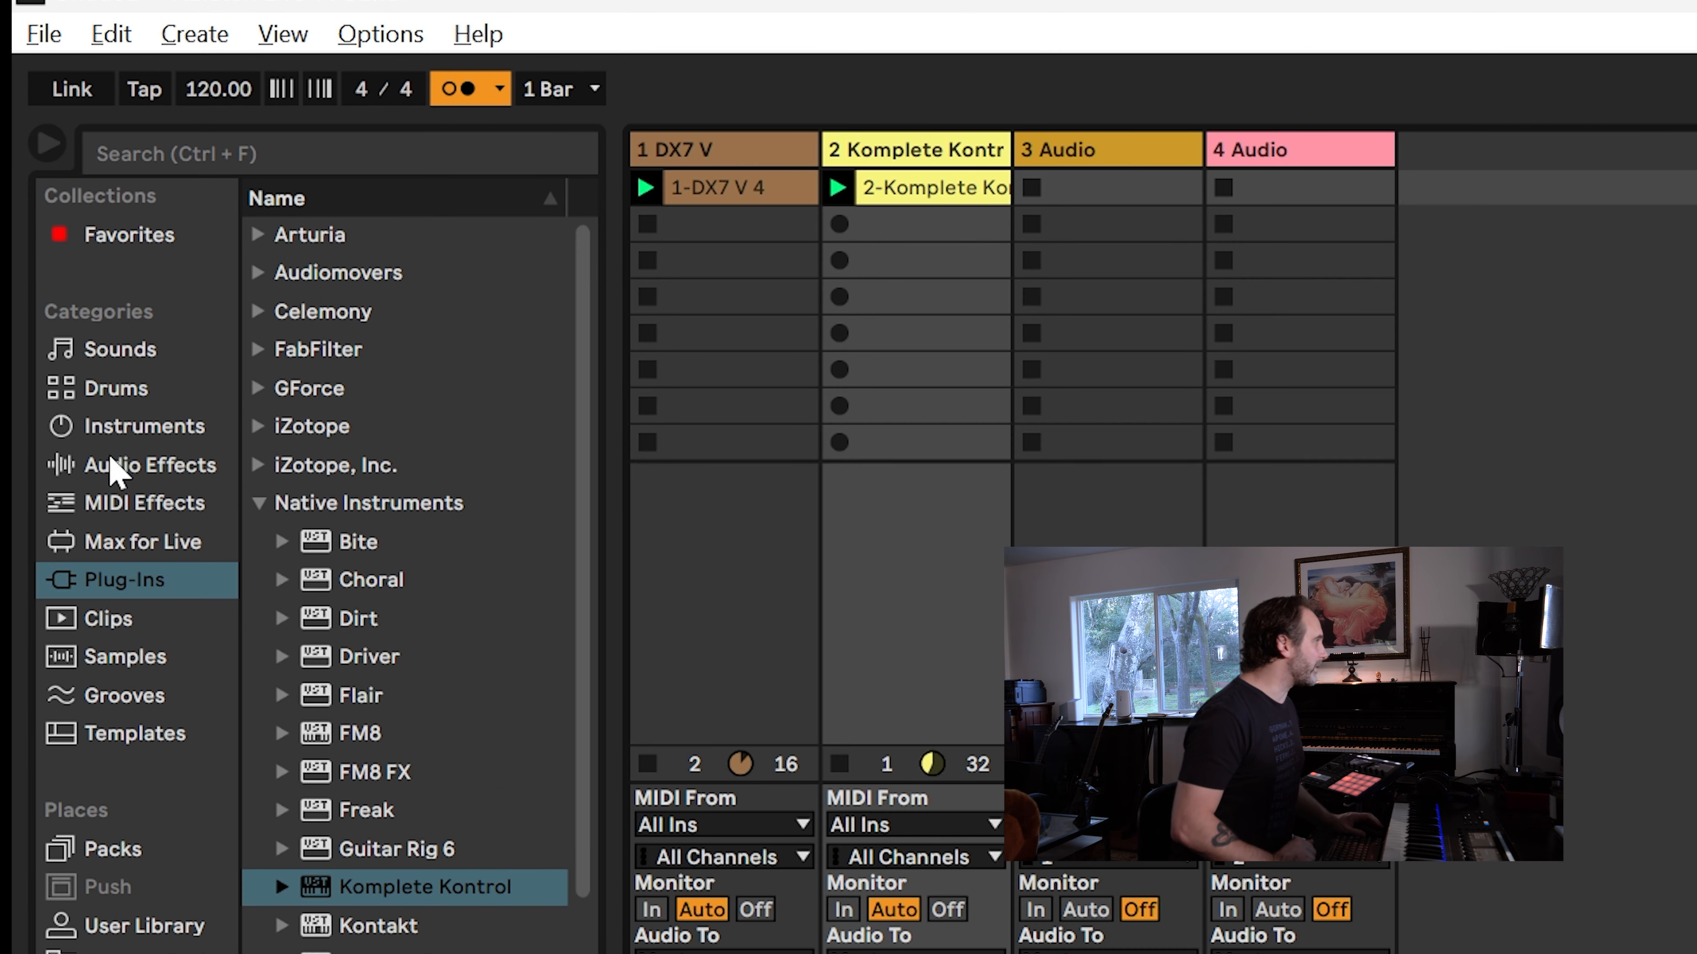
- Find the 909 Core Kit among the browser's drum presets
left_click(110, 387)
left_click(381, 467)
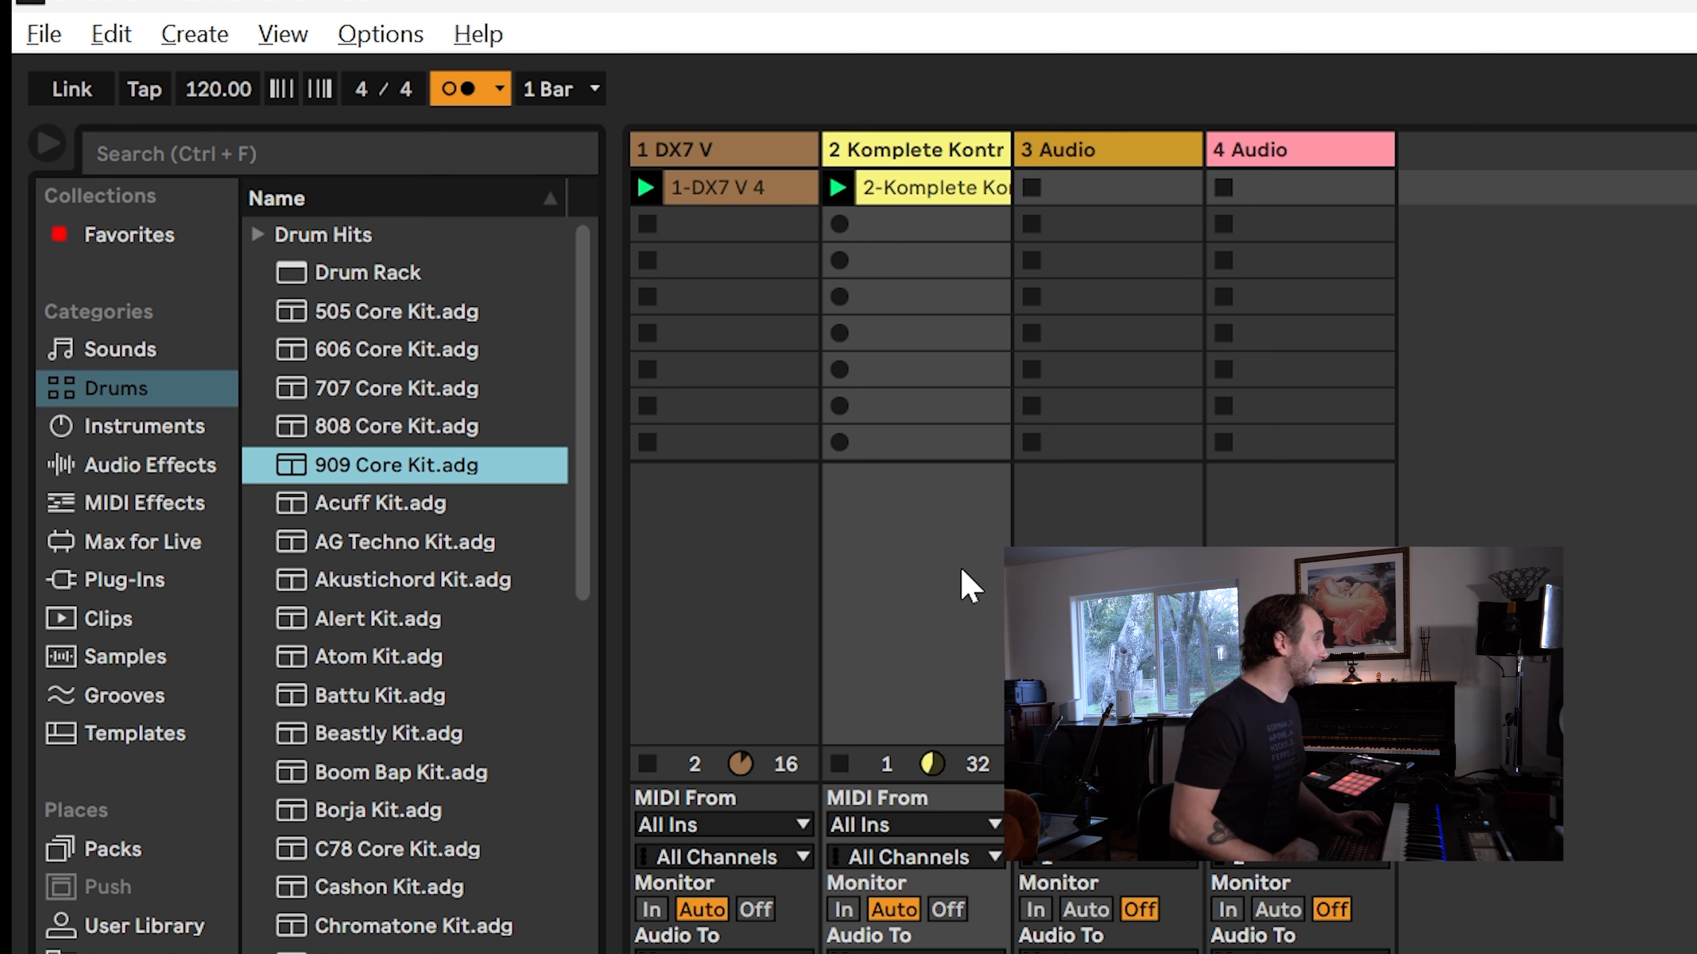
left_click(947, 640)
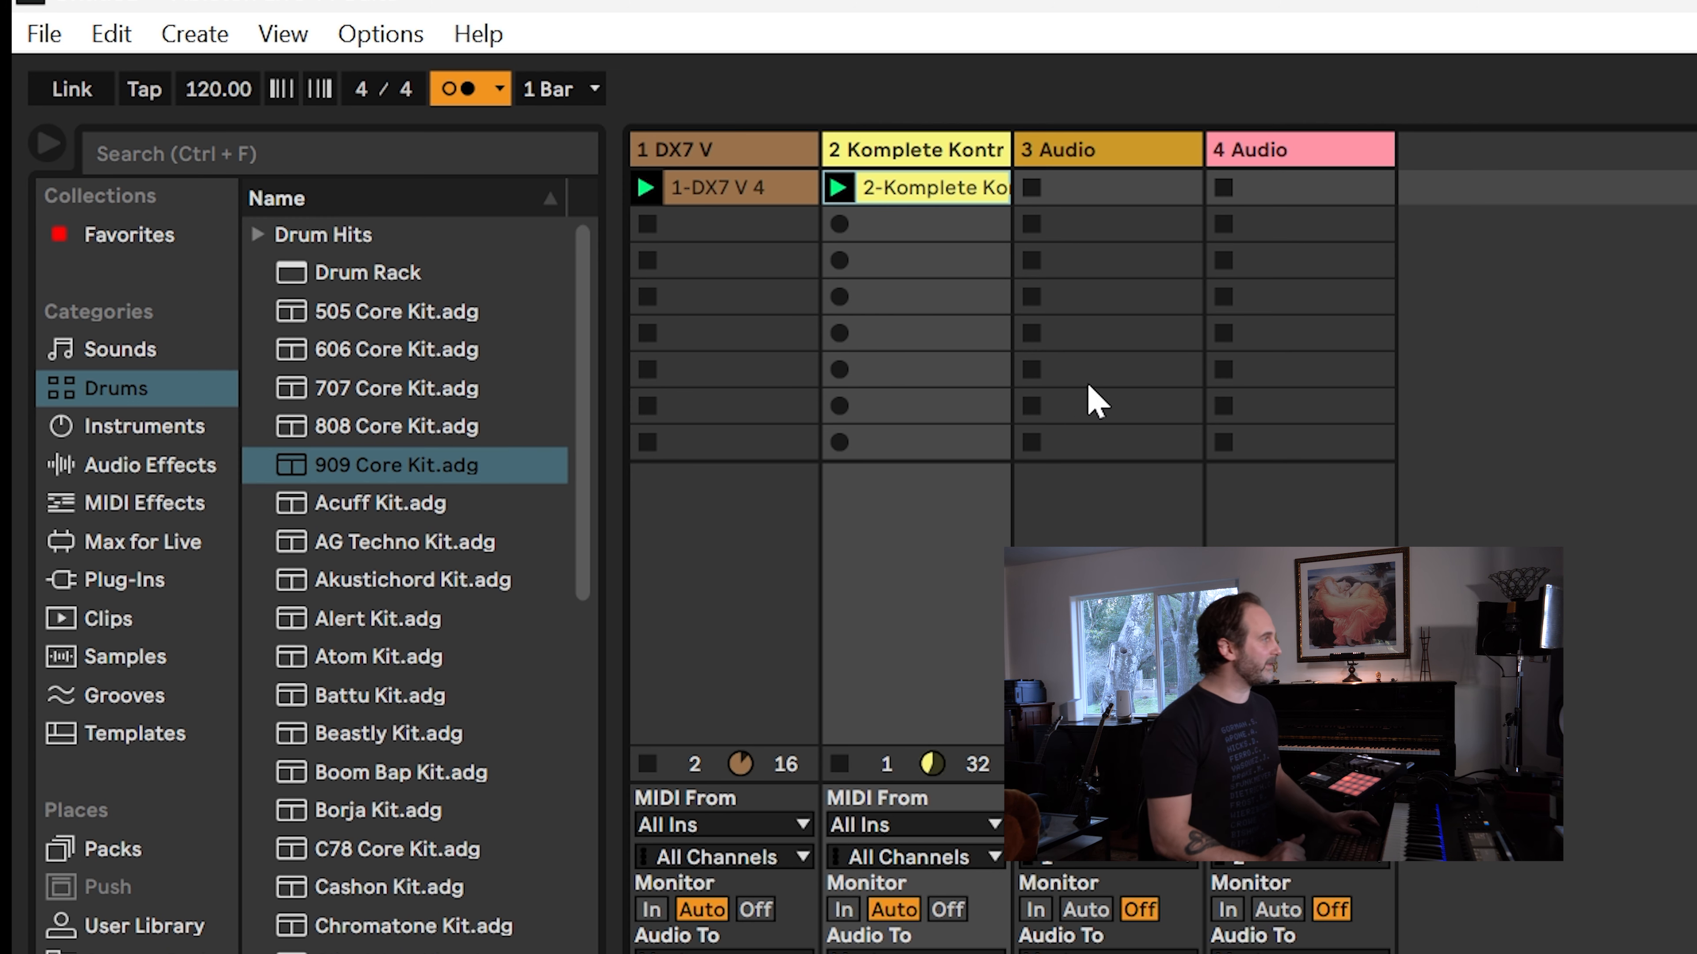
left_click(1063, 165)
left_click(1254, 152)
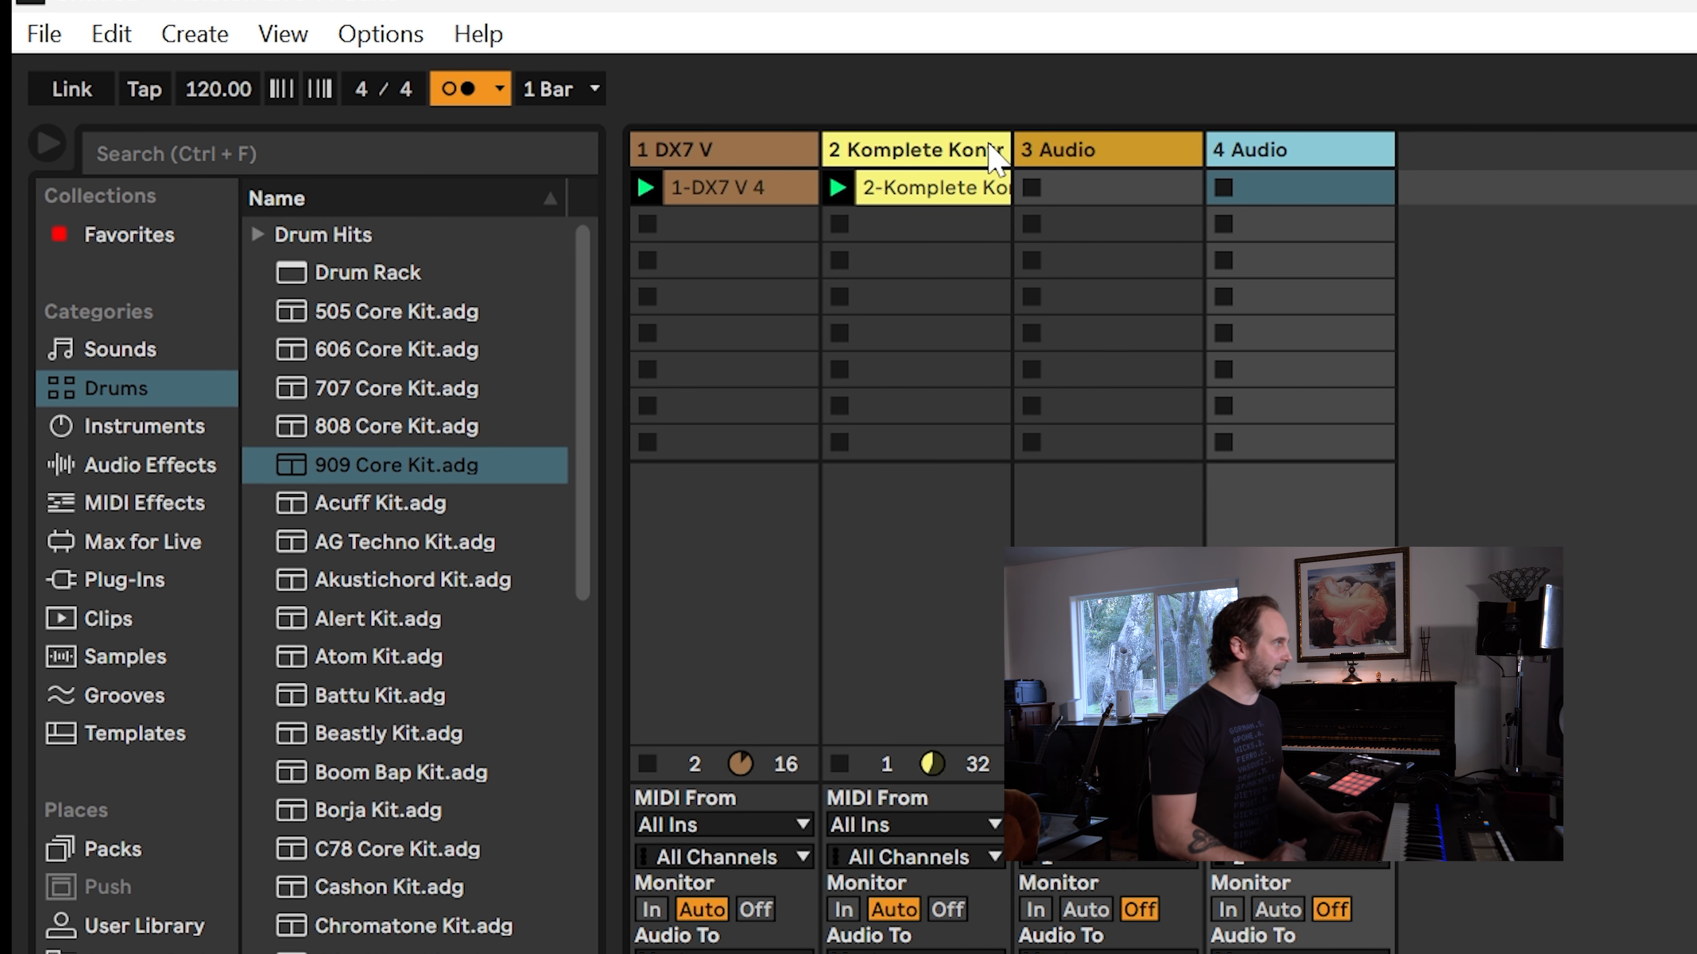
left_click(1081, 157)
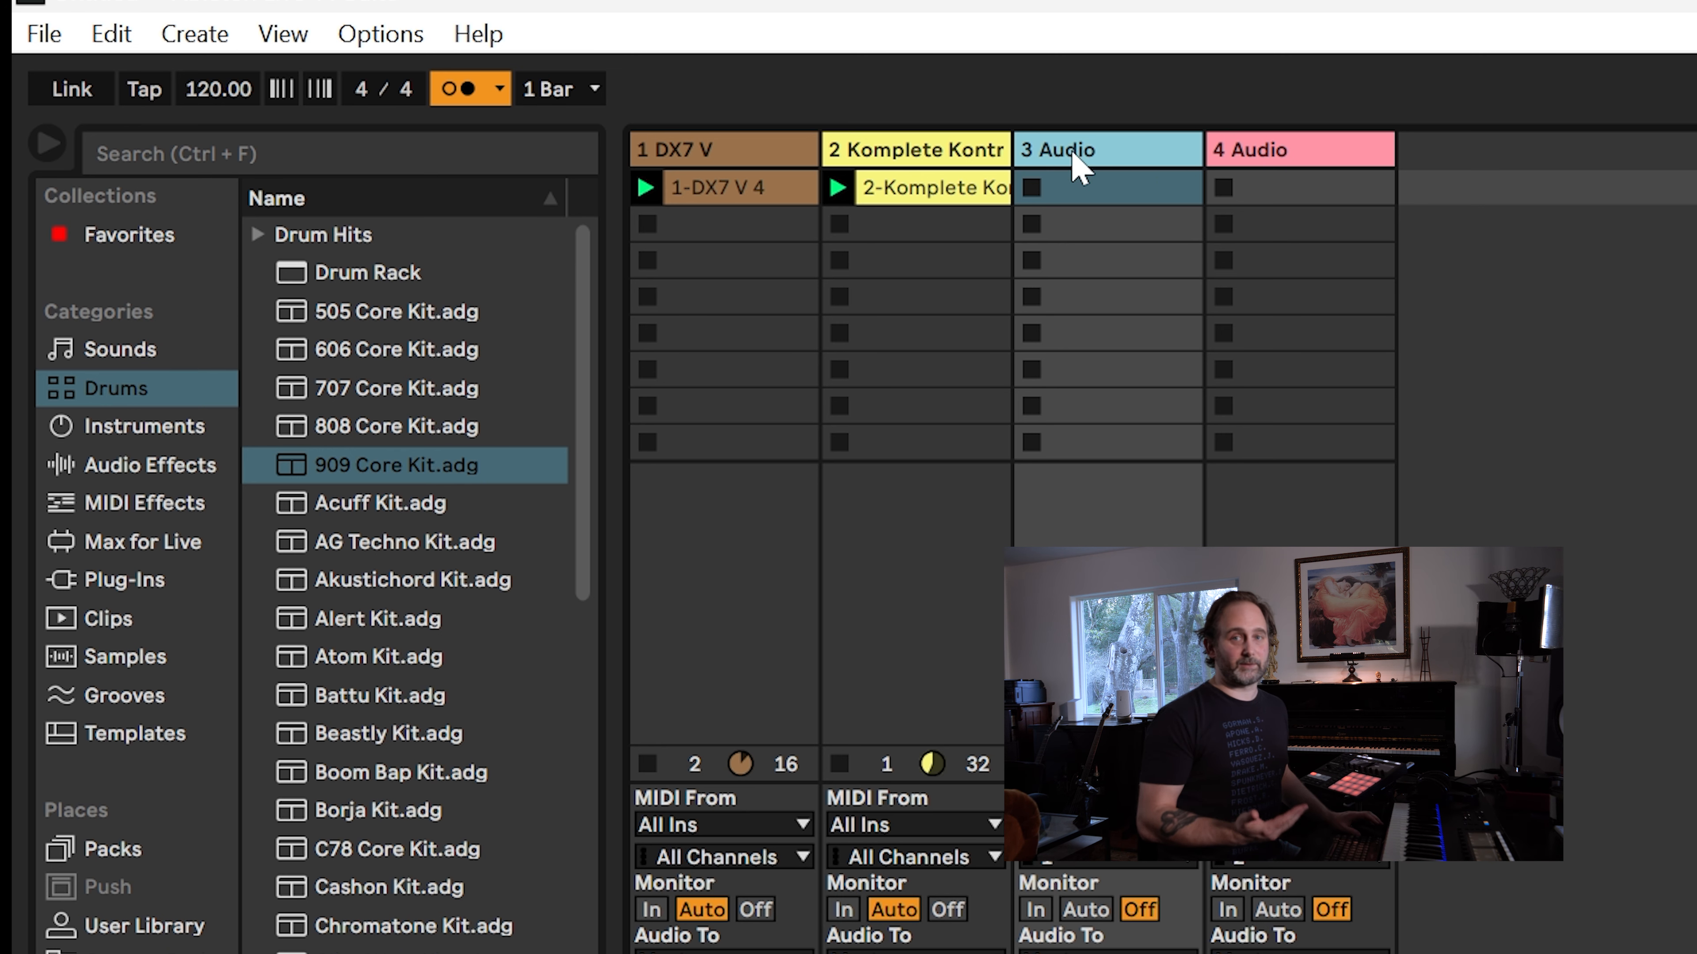
left_click(977, 501)
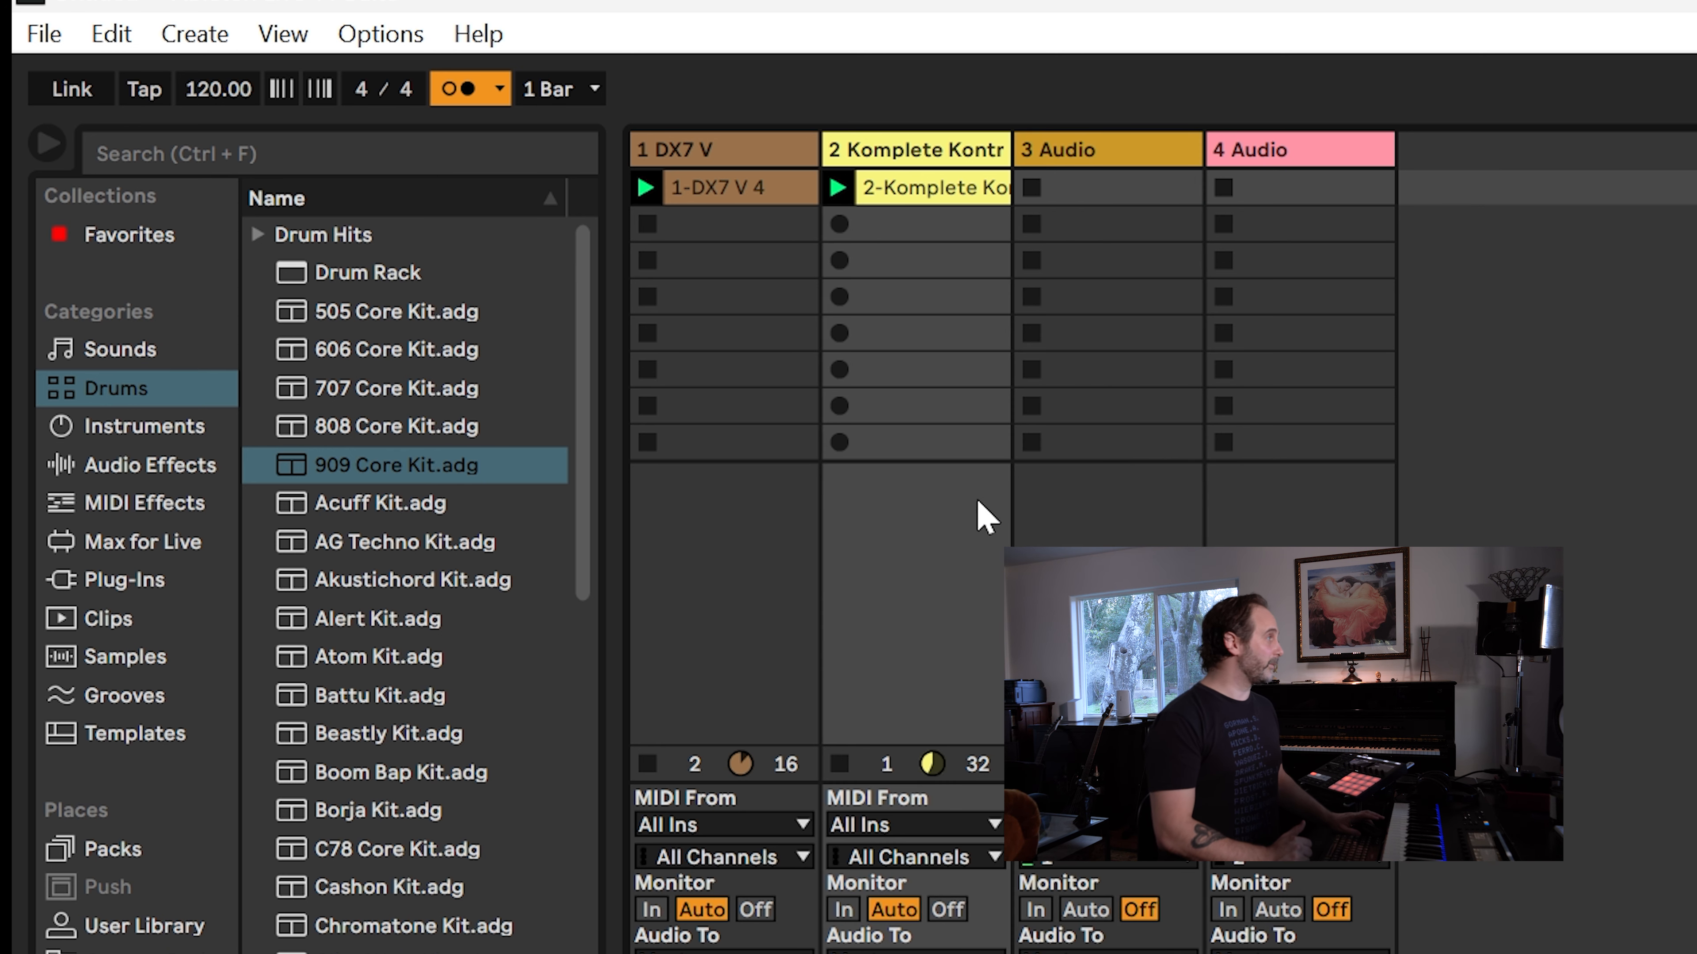
- Insert a new MIDI track directly after the Komplete Kontrol track
left_click(925, 148)
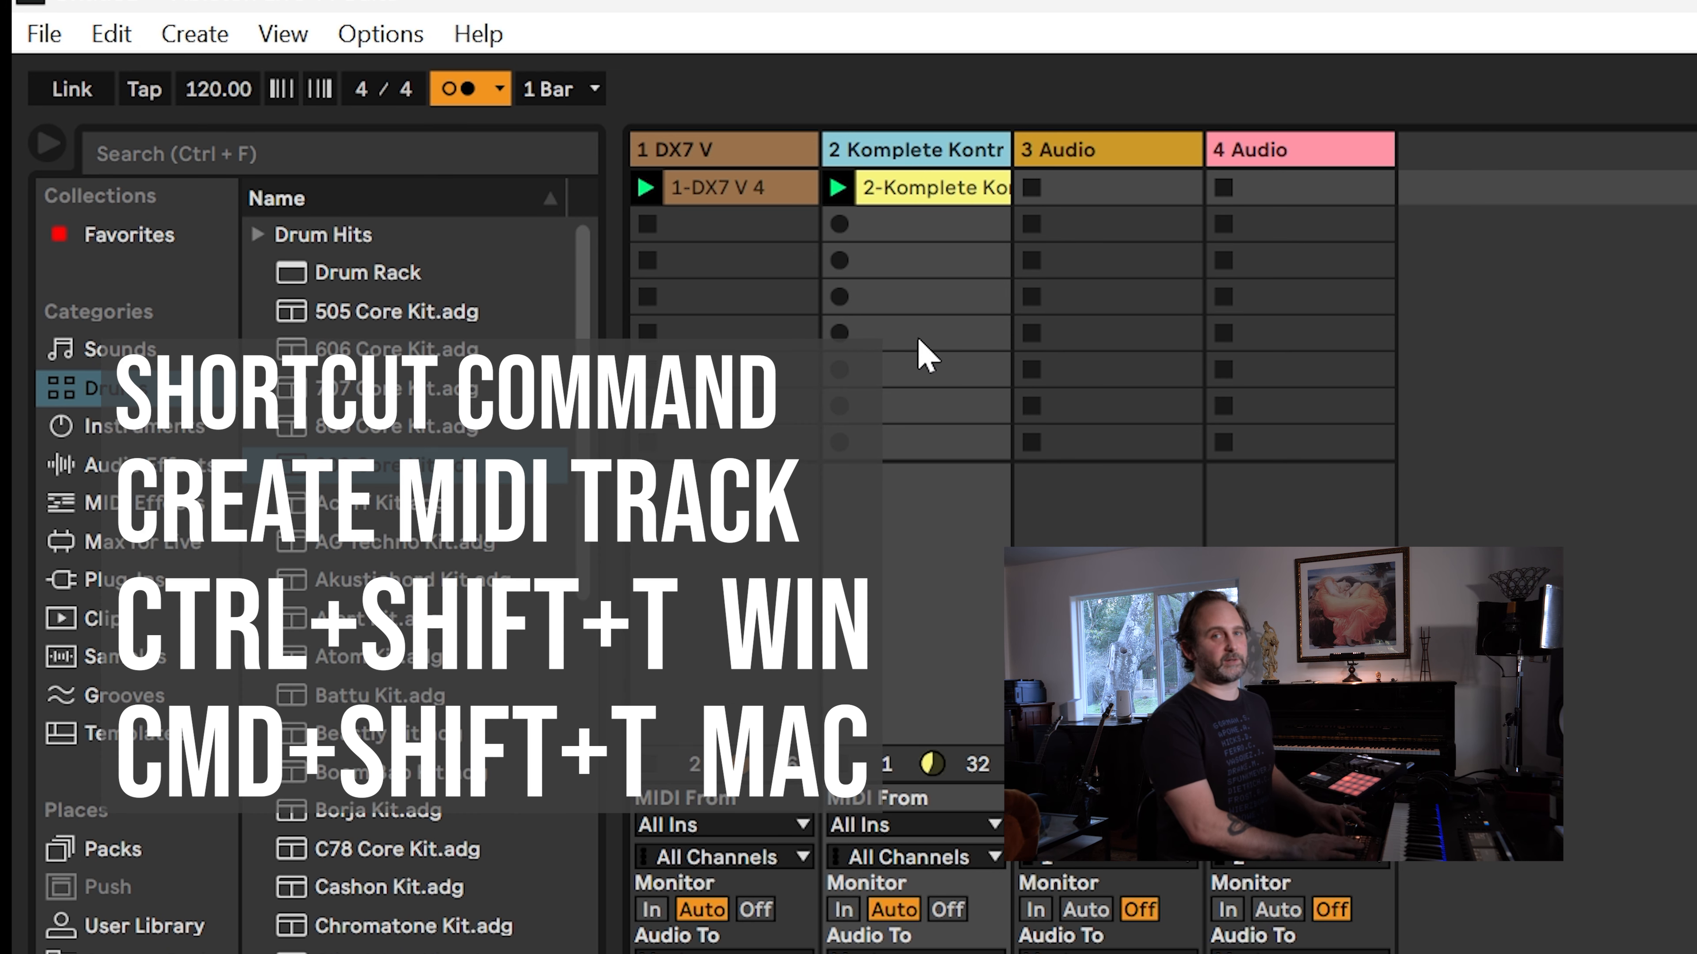
key("ctrl+shift+t")
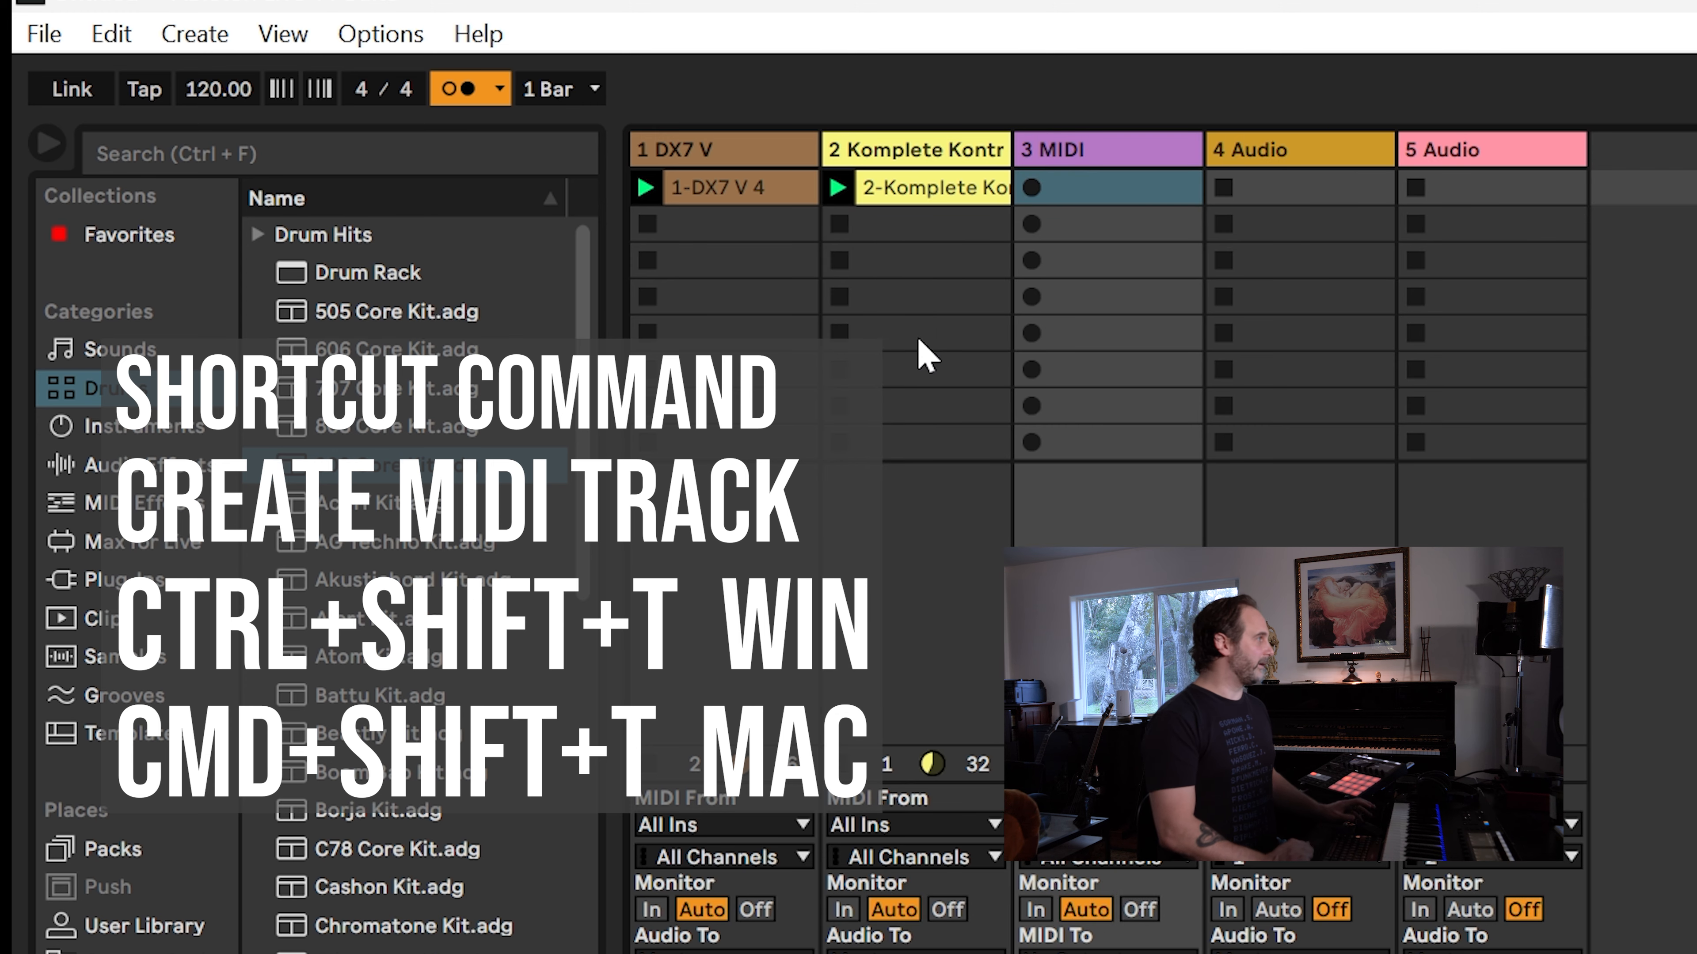
left_click(1038, 157)
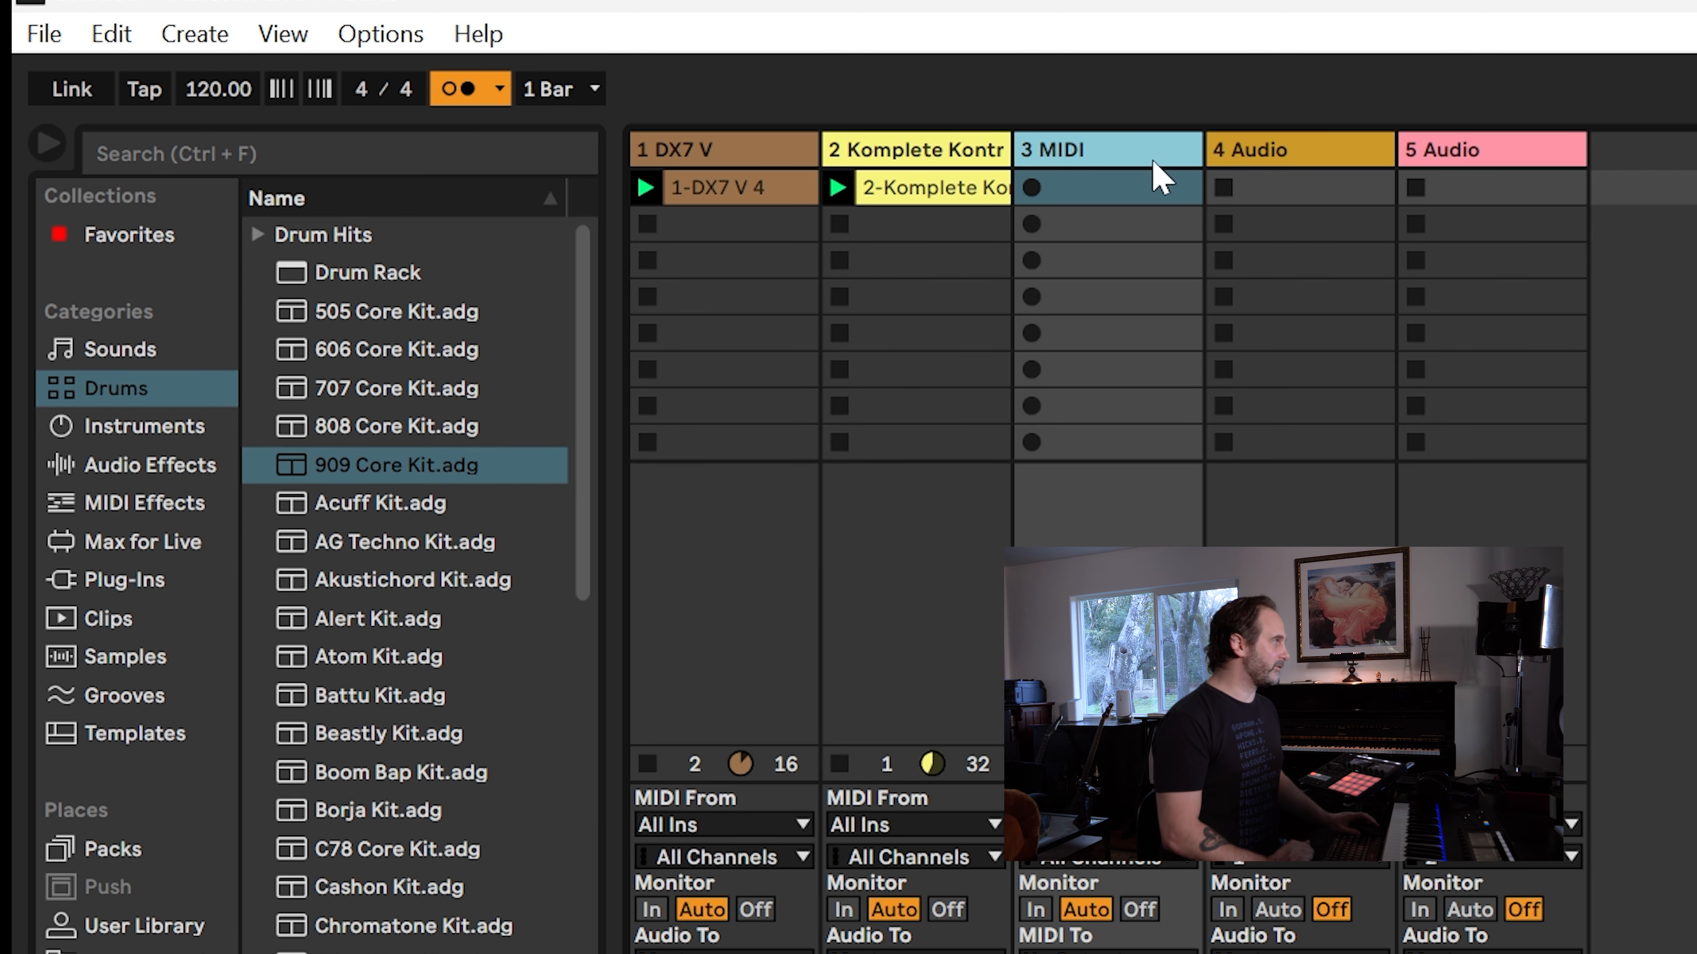
- Delete the two unused audio tracks, 4 Audio and 5 Audio
left_click(1356, 160)
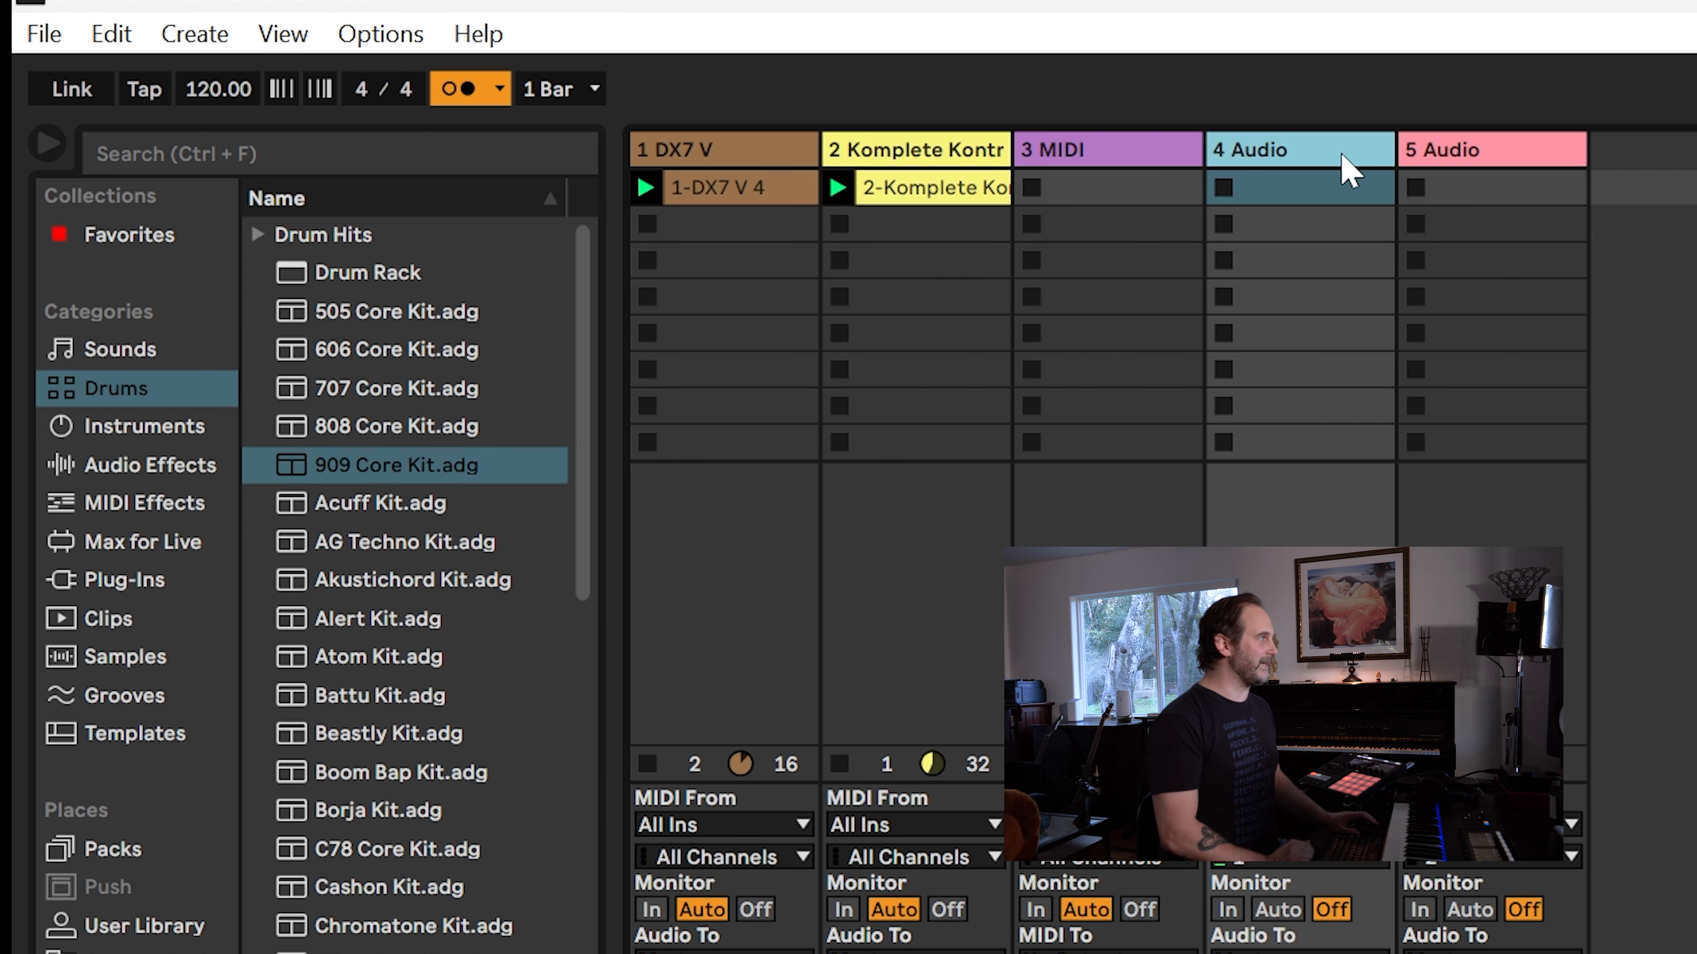
key("shift+Right")
key("Delete")
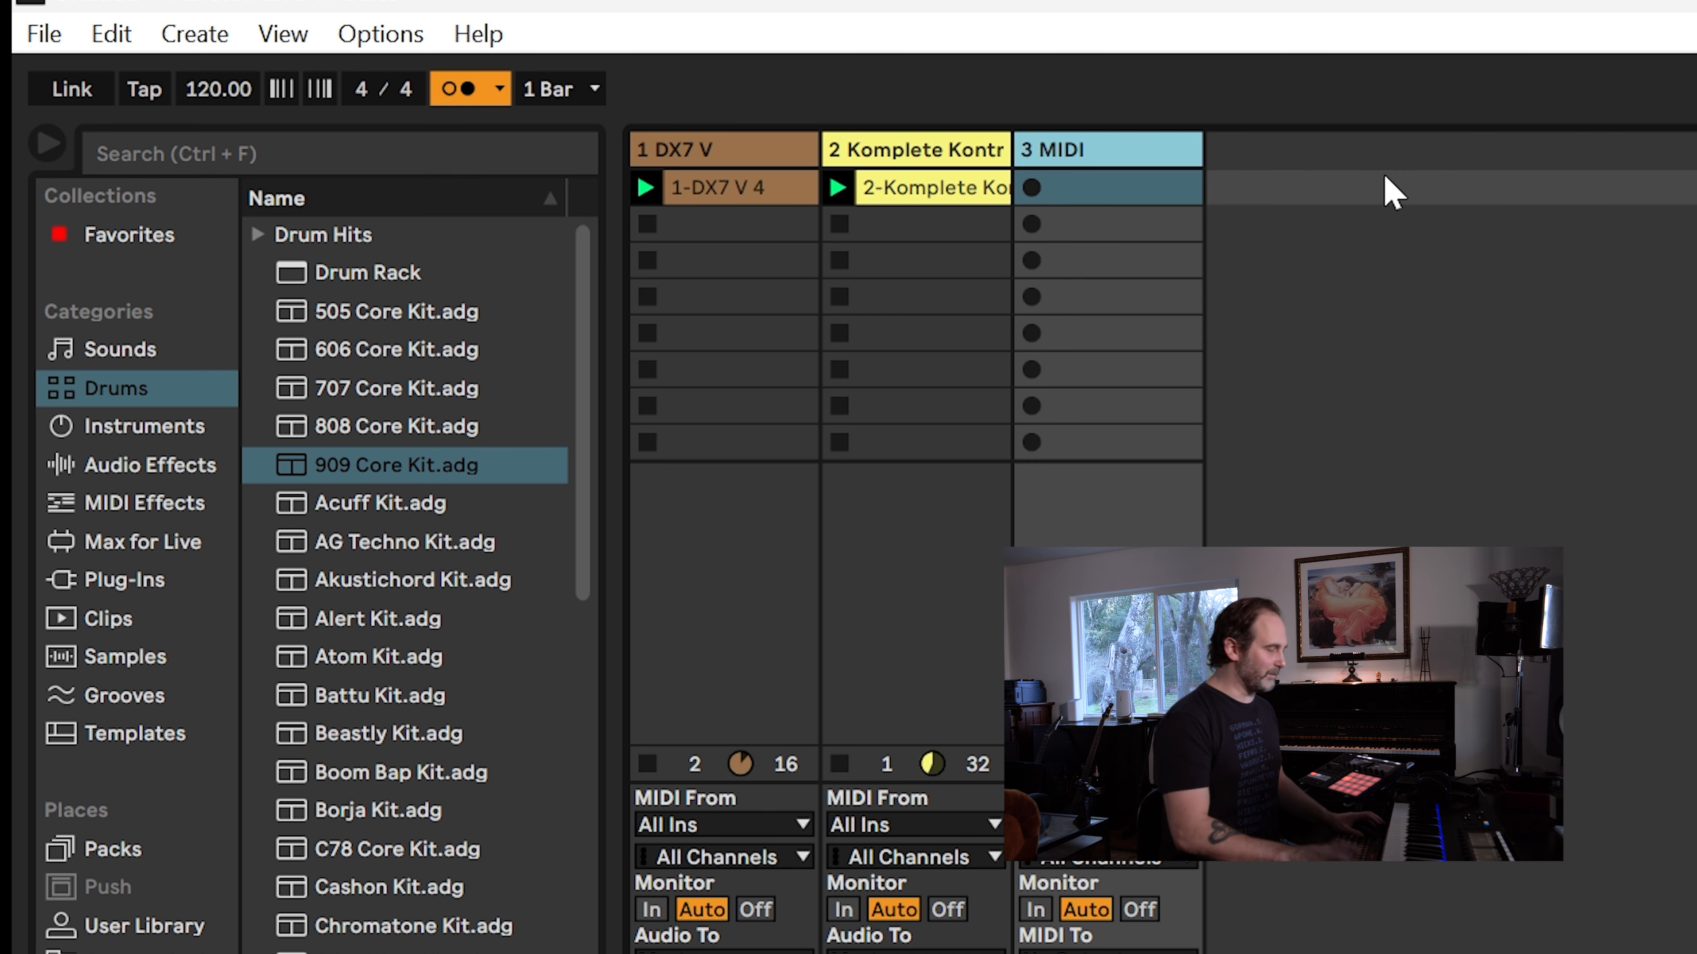
- Load the 909 Core Kit onto the empty MIDI track
left_click(1075, 949)
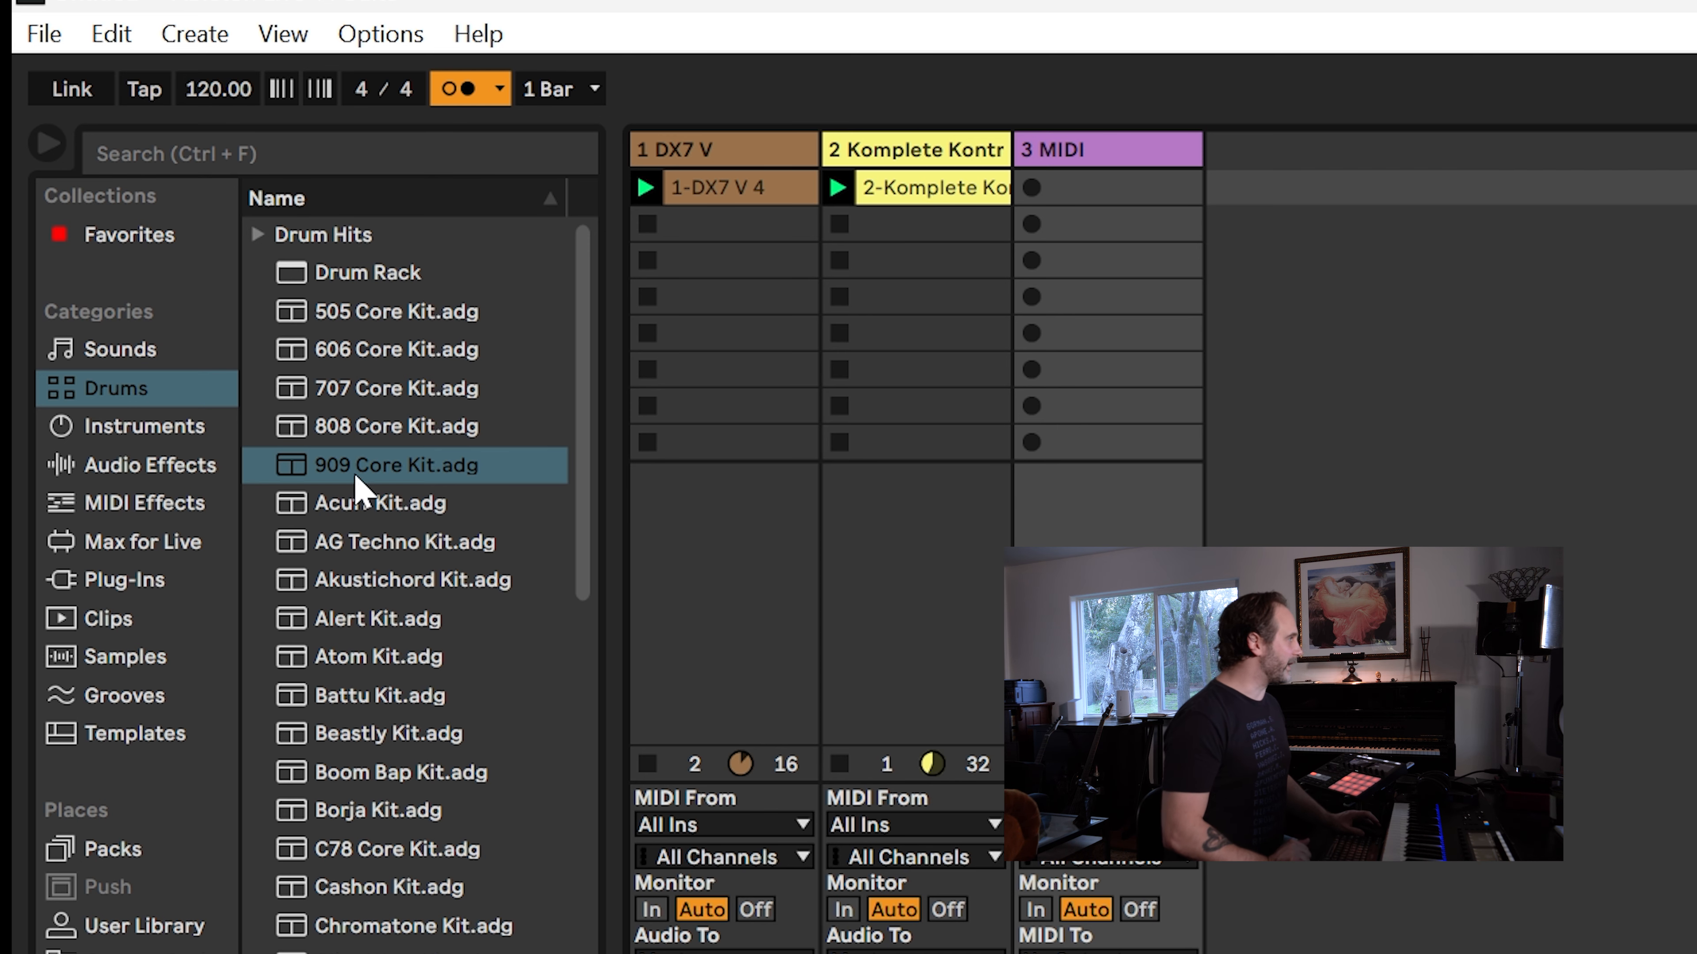
left_click_drag(357, 476, 625, 566)
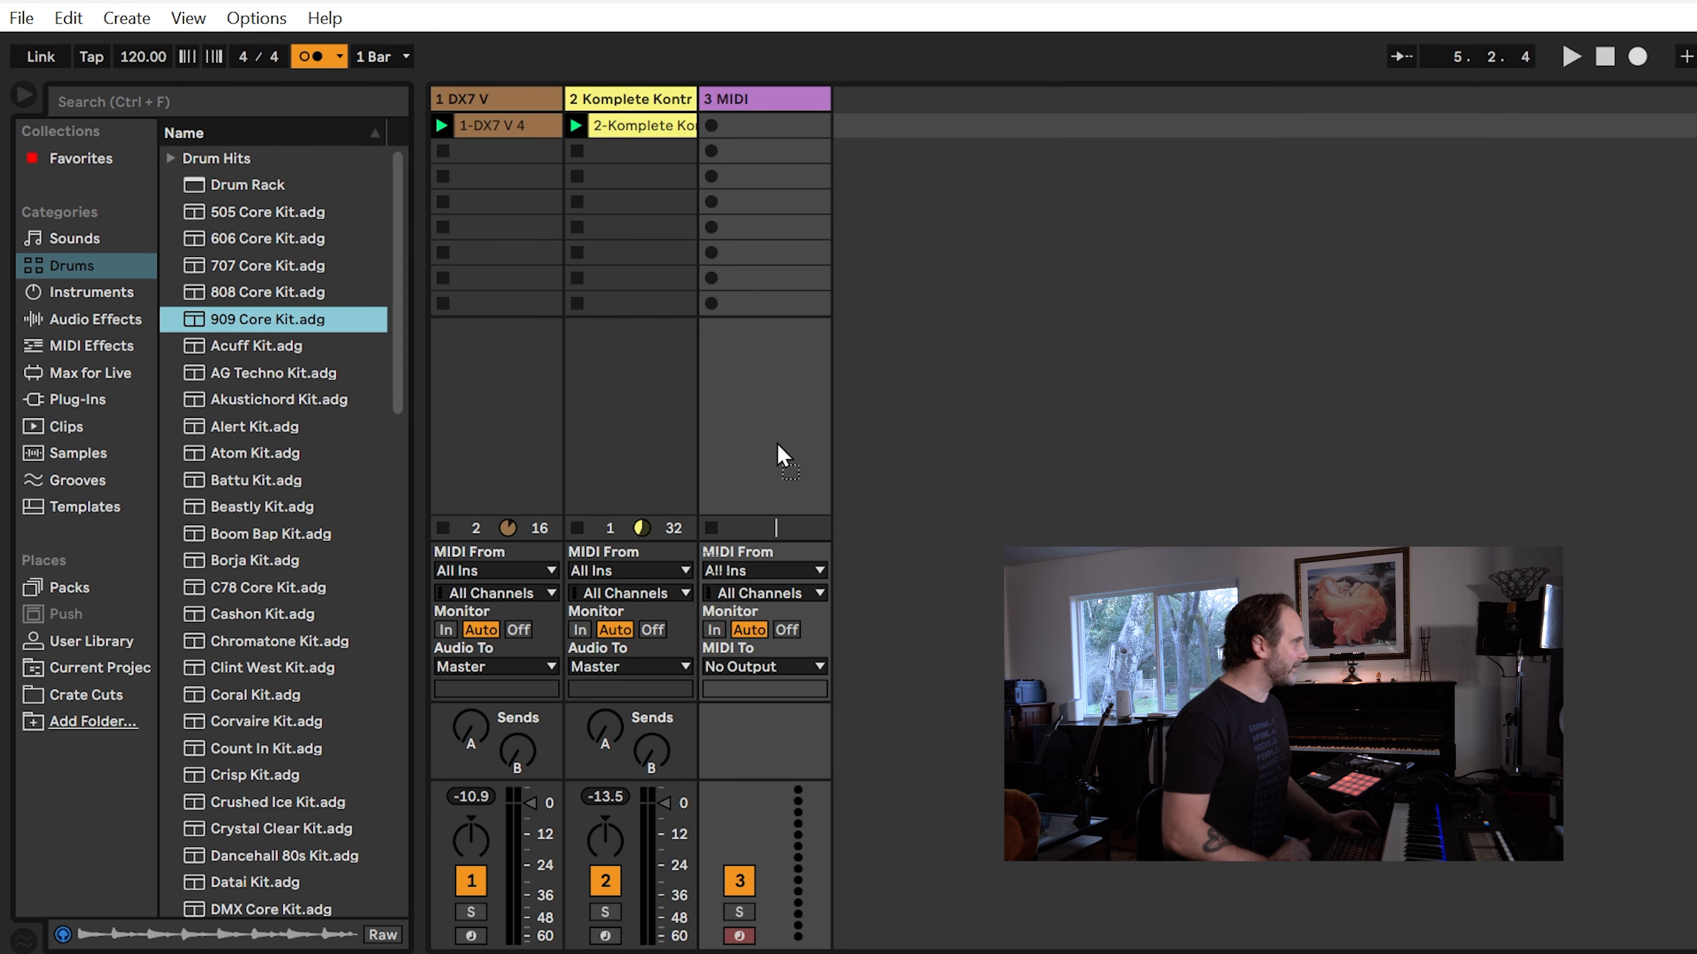
left_click_drag(782, 456, 783, 461)
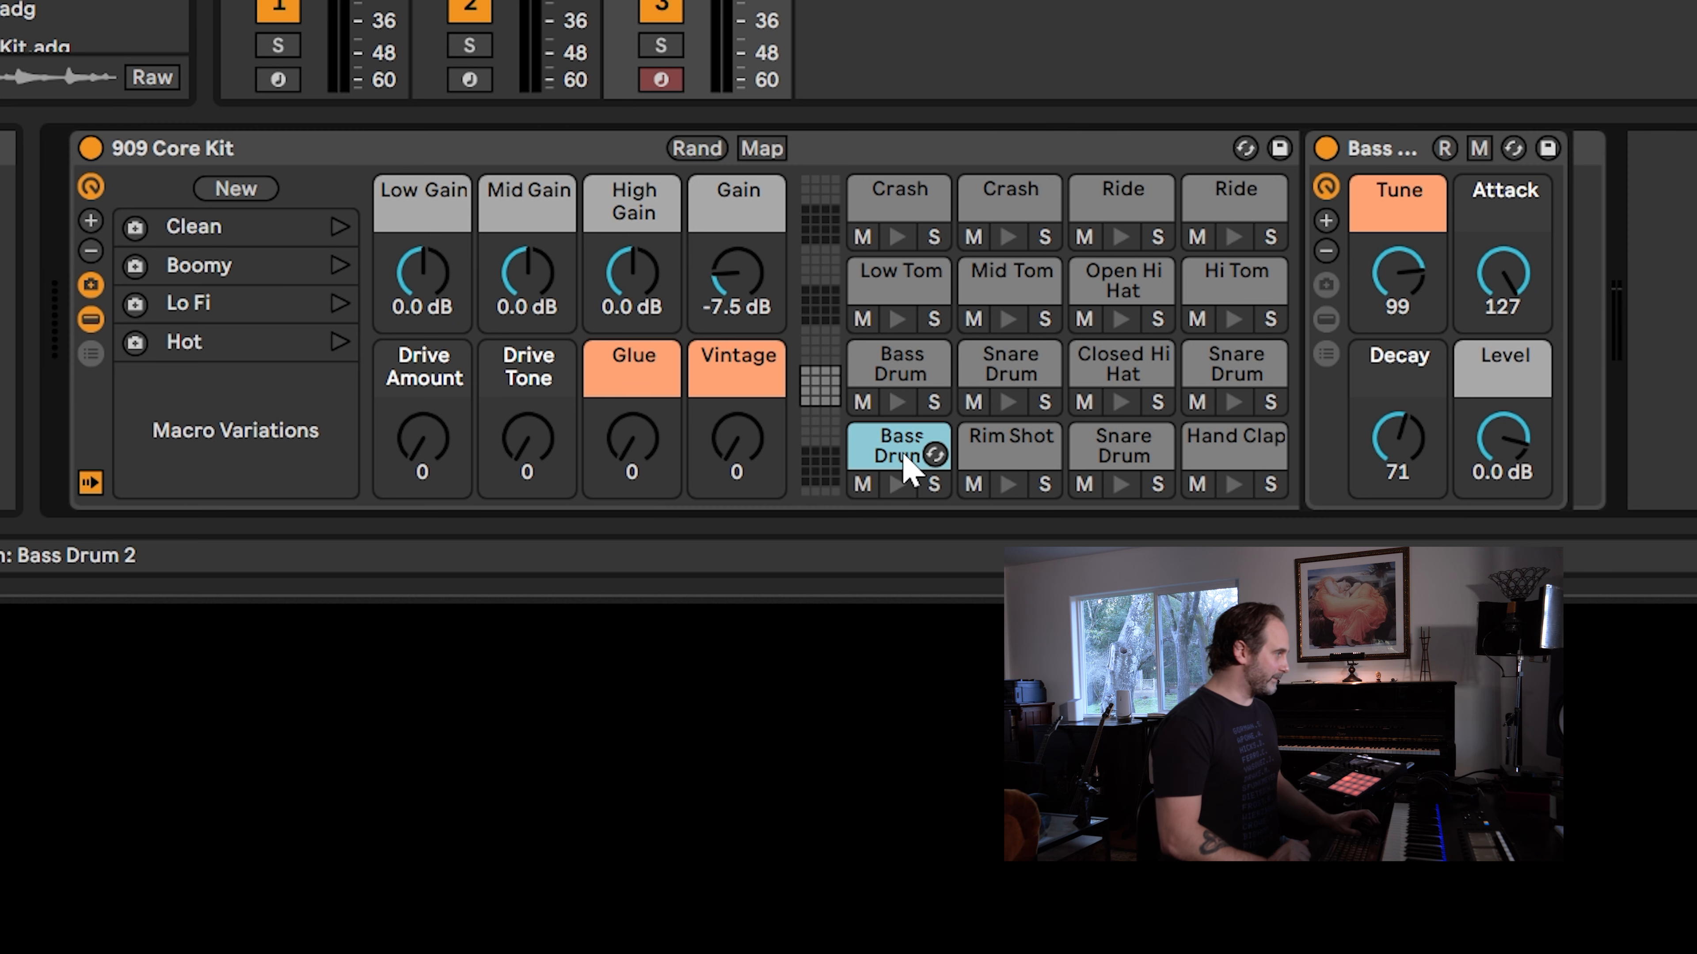
- Audition the rim shot, snare drum and hand clap pads of the 909 Core Kit
left_click(979, 471)
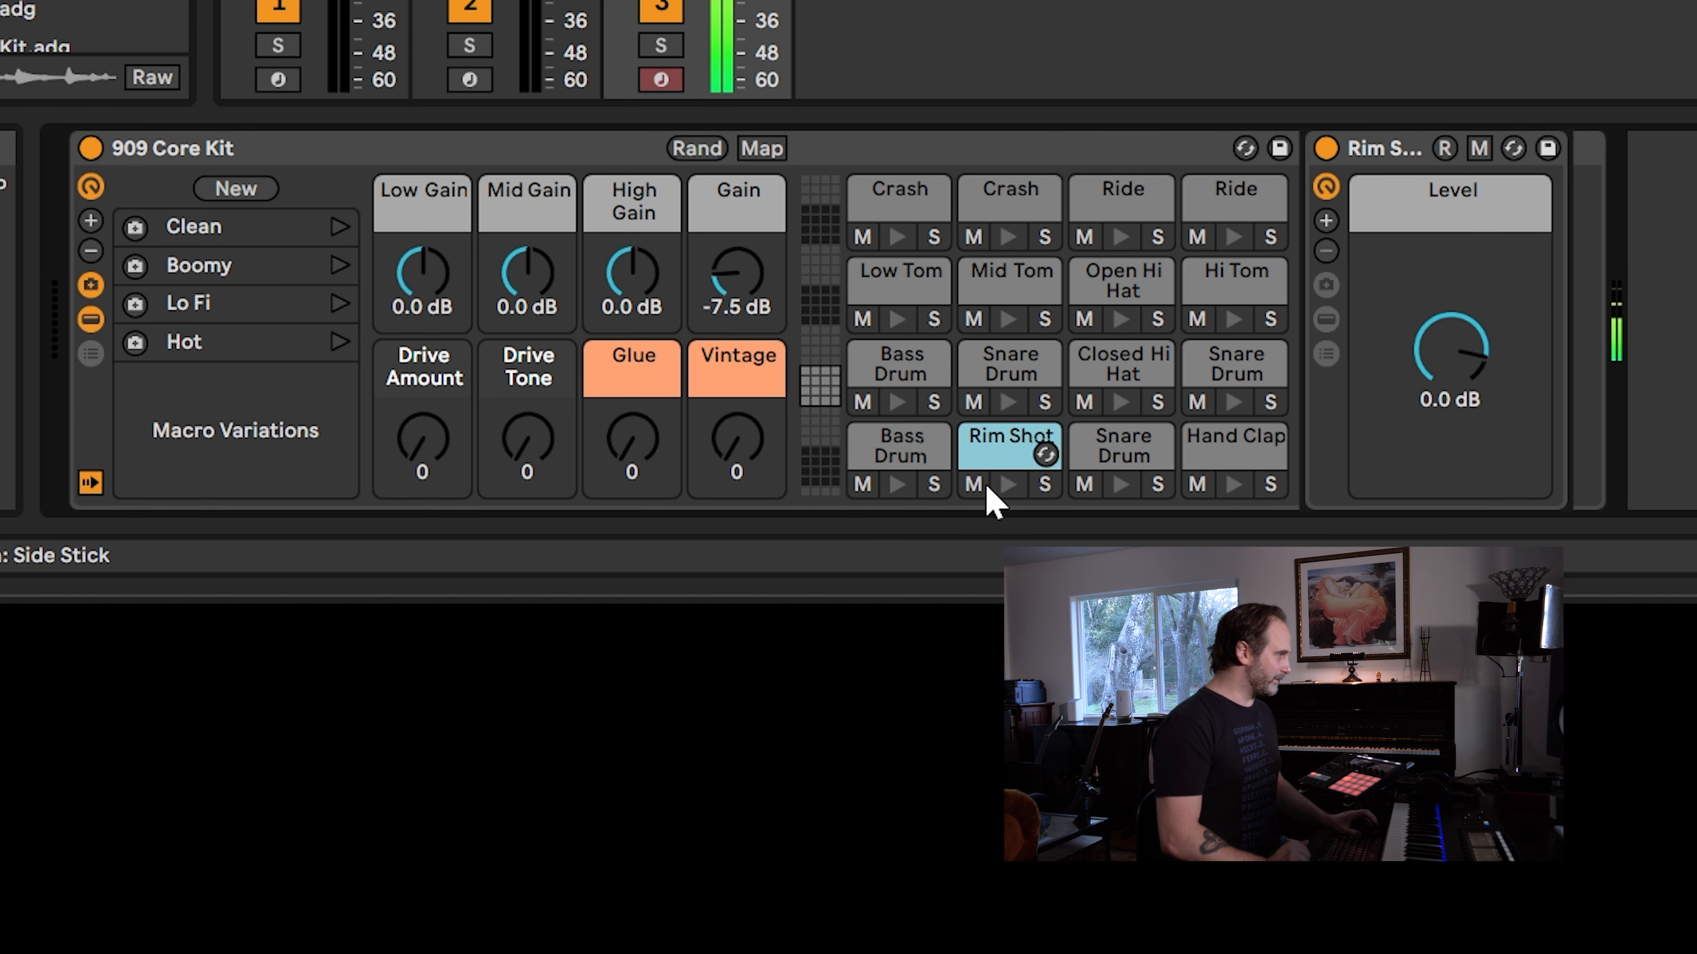
left_click(1118, 484)
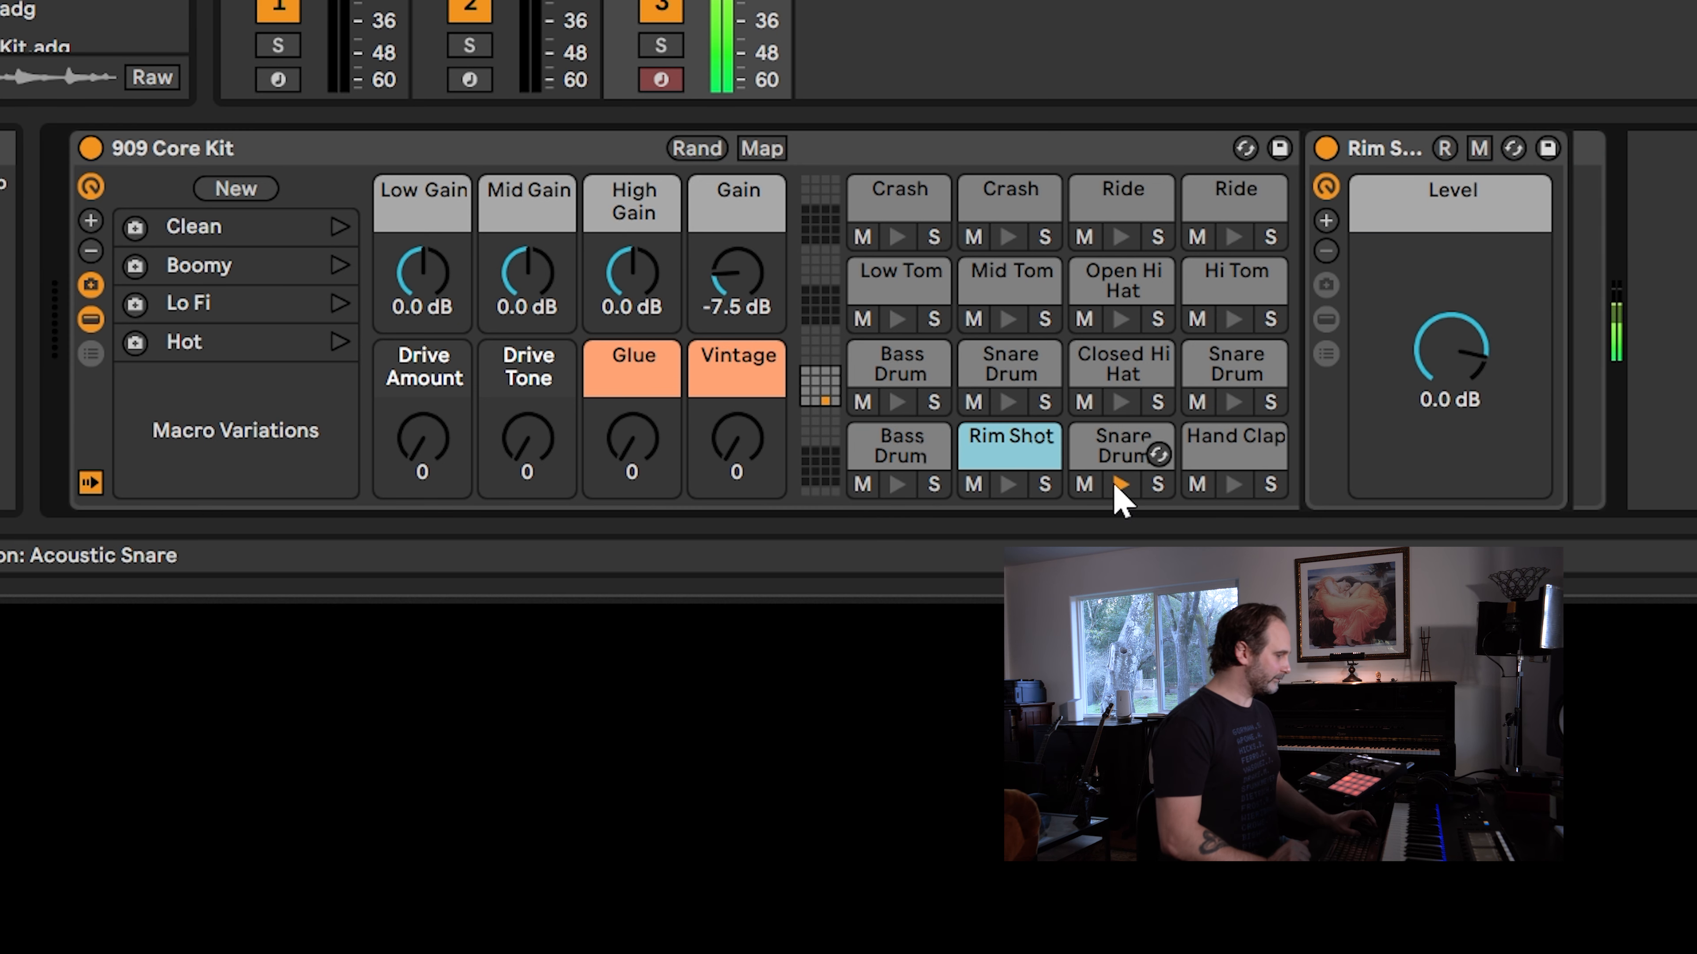
left_click(1228, 485)
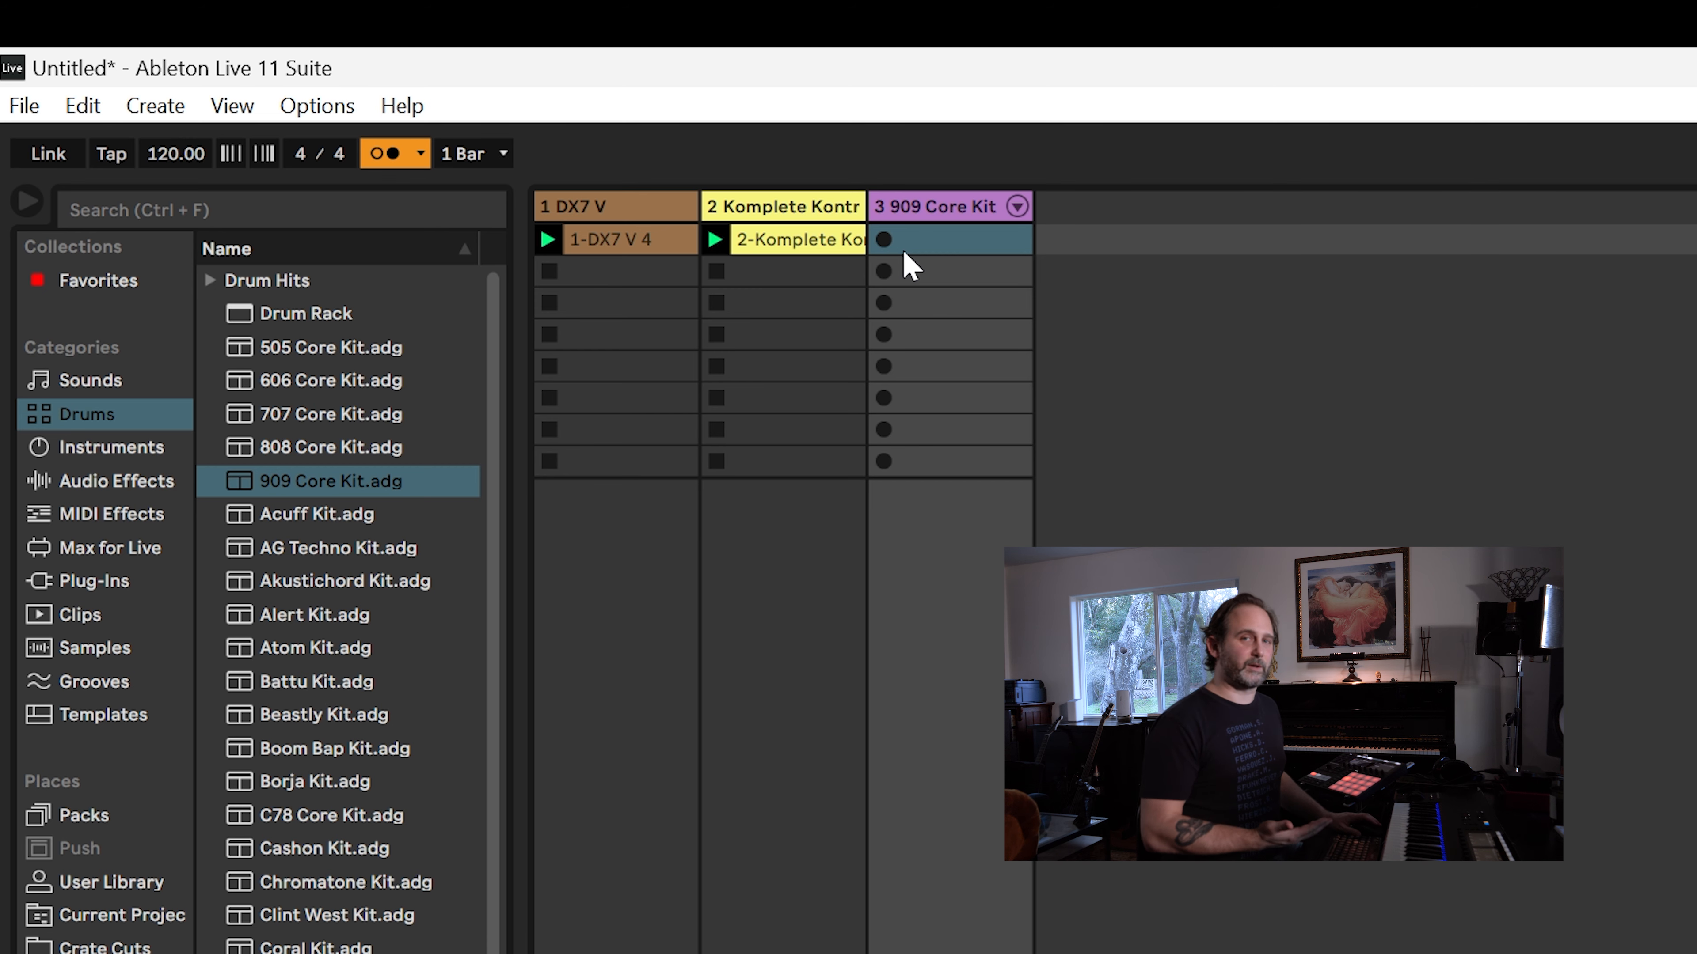
- Record a four-bar bass and snare drum clip in the 909 track's first slot, and open it to play it back
left_click(884, 241)
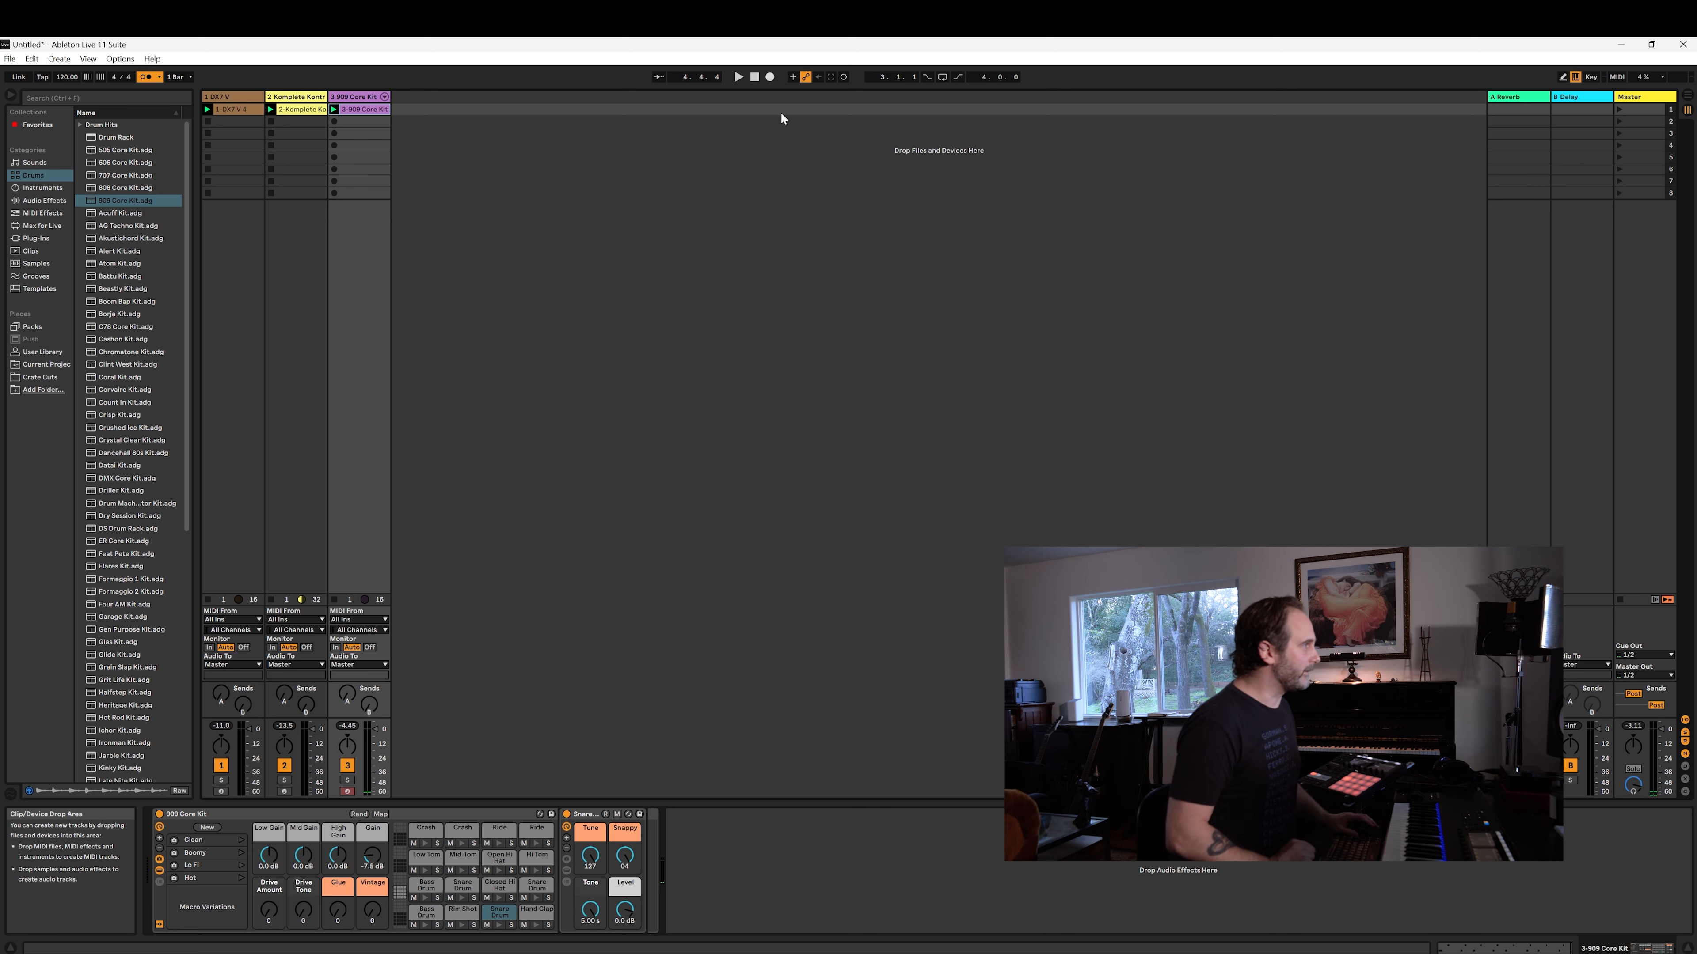
double_click(372, 108)
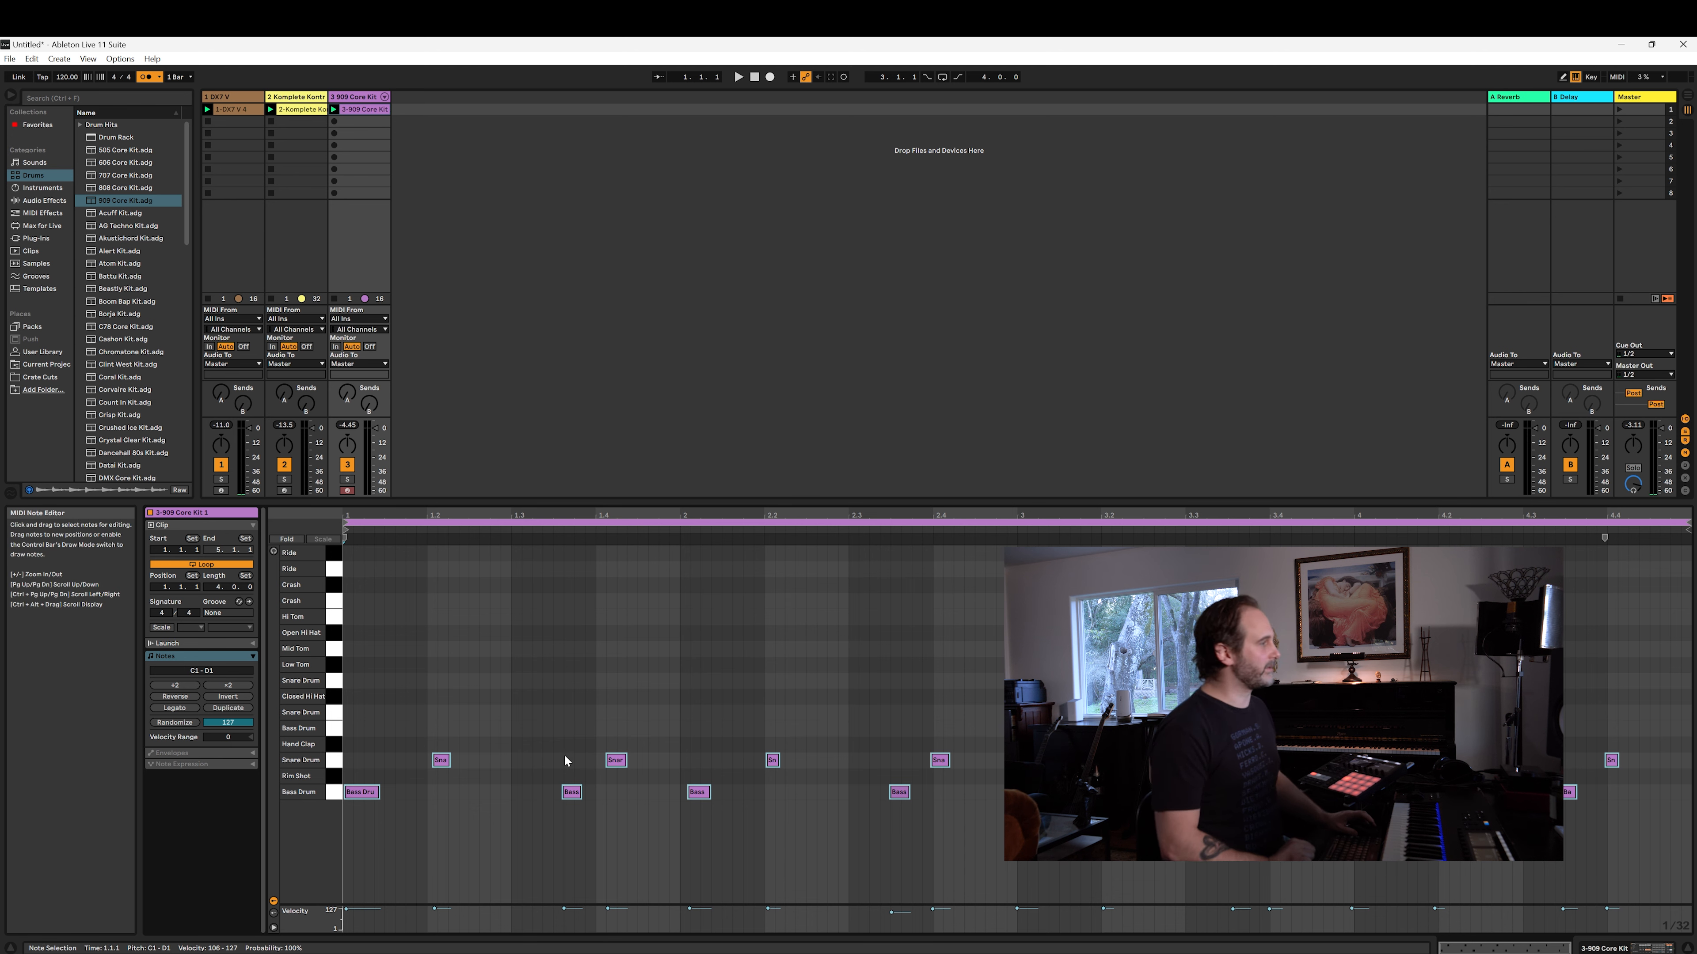
key("space")
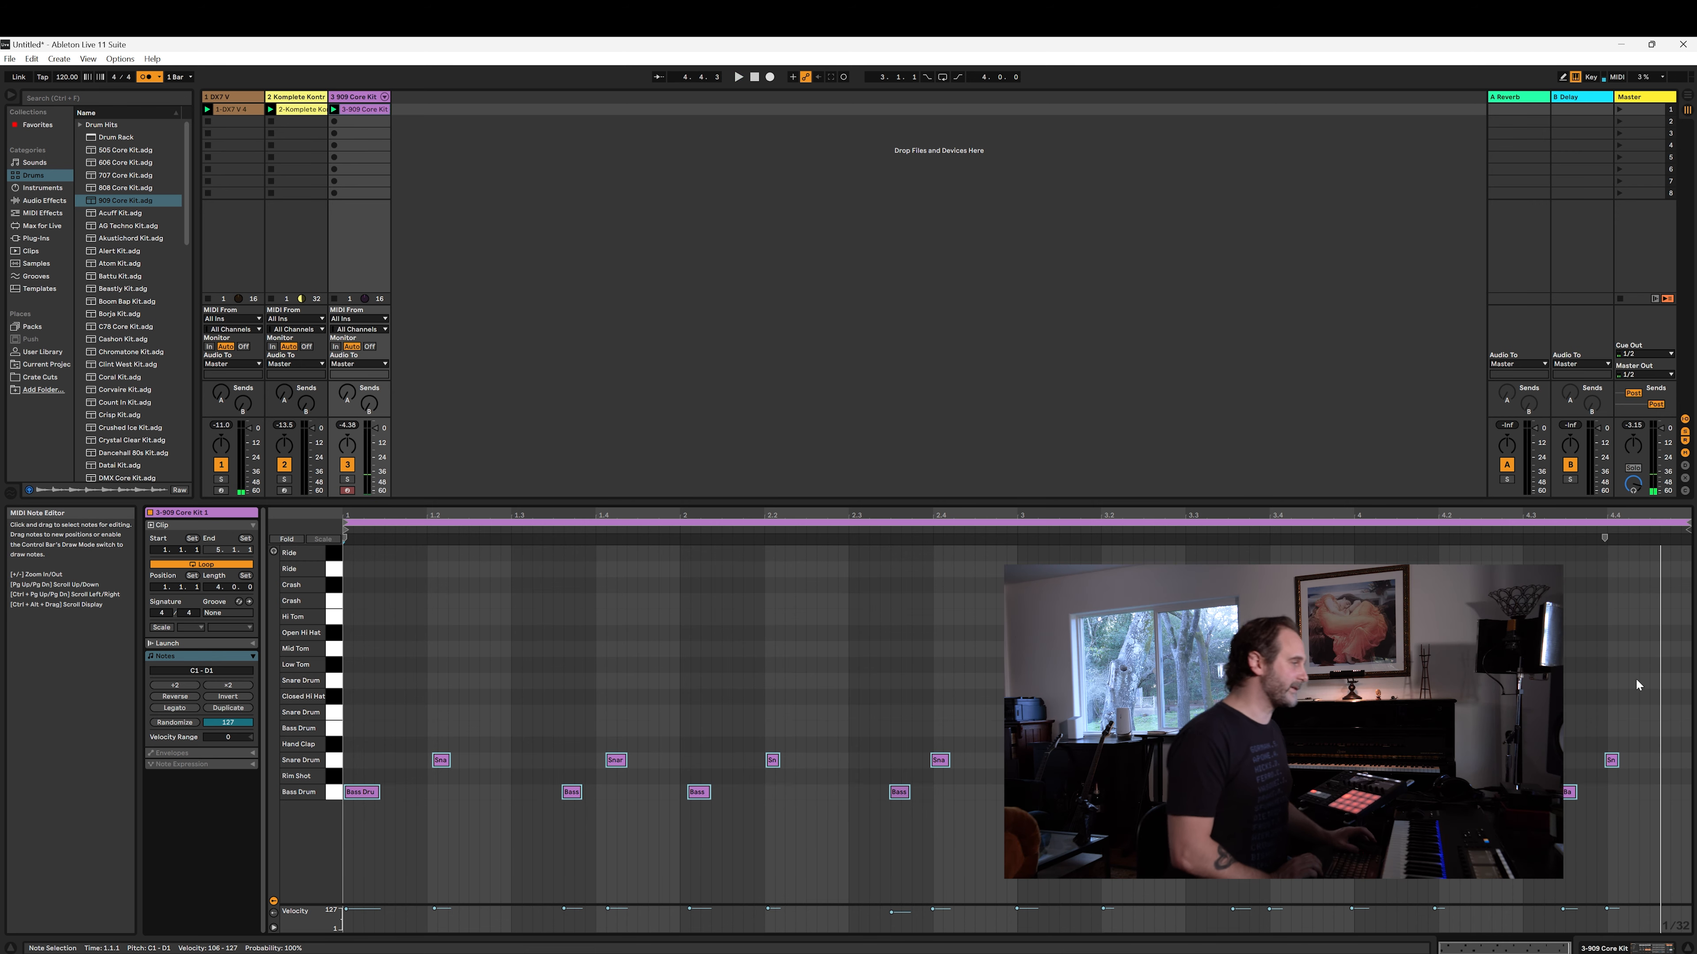
- Try to quantize all the drum clip's notes with the narrow adaptive grid
left_click_drag(1686, 688, 360, 888)
right_click(492, 691)
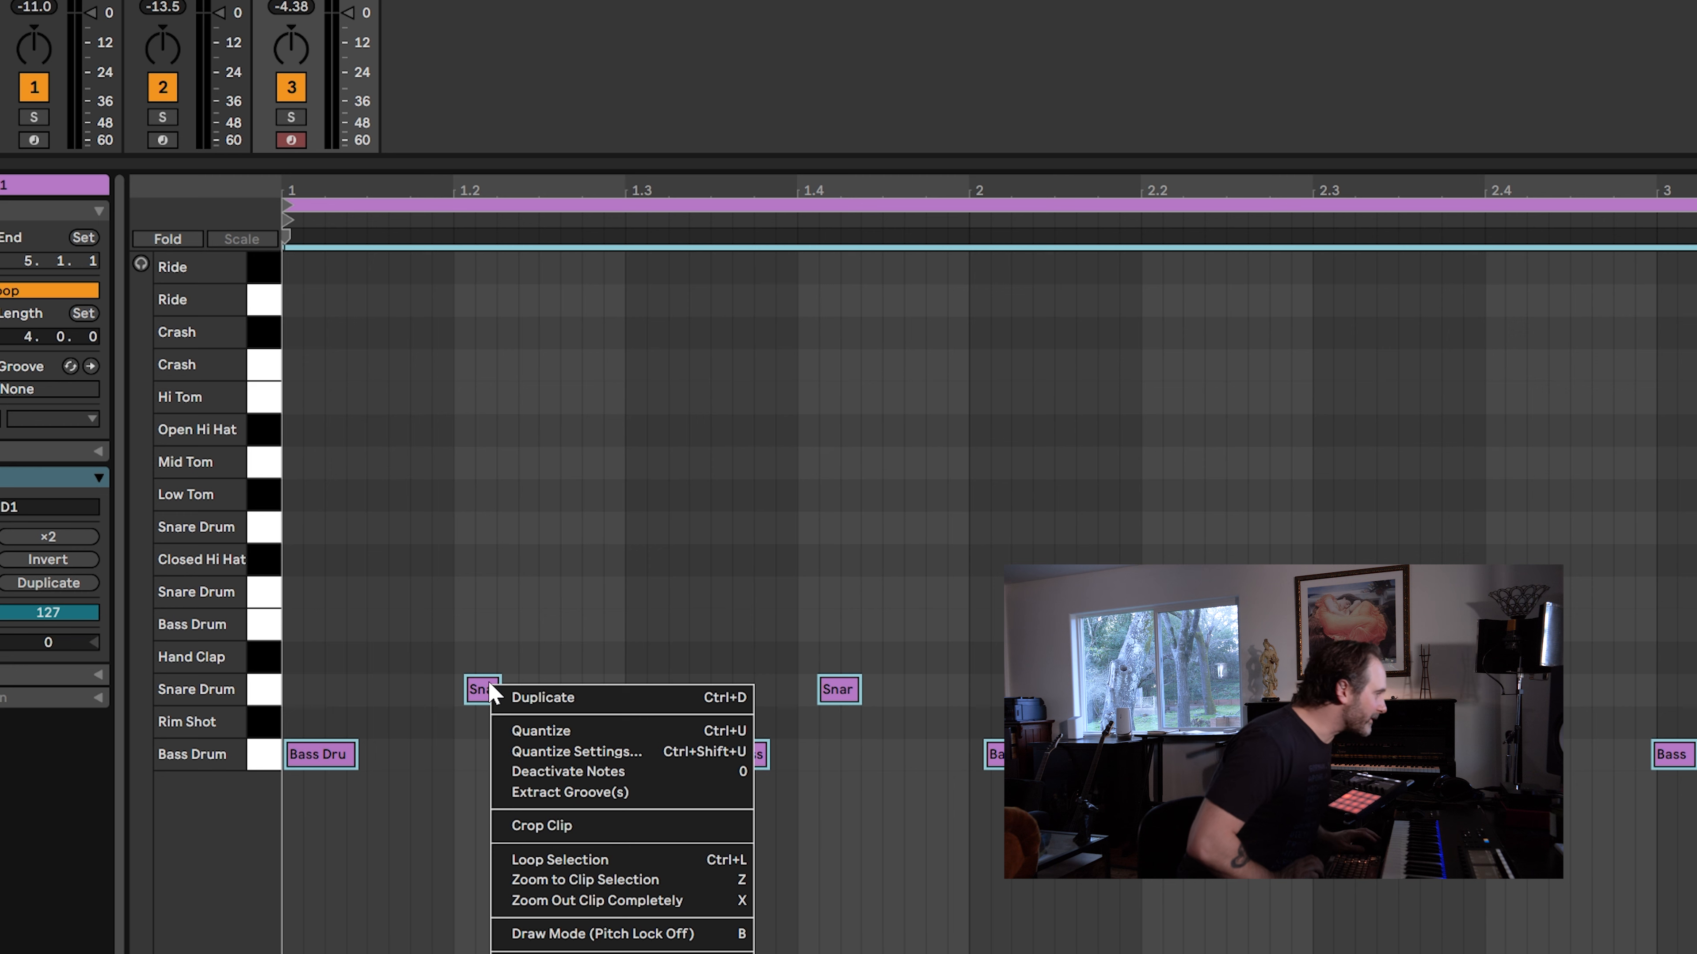
left_click(524, 730)
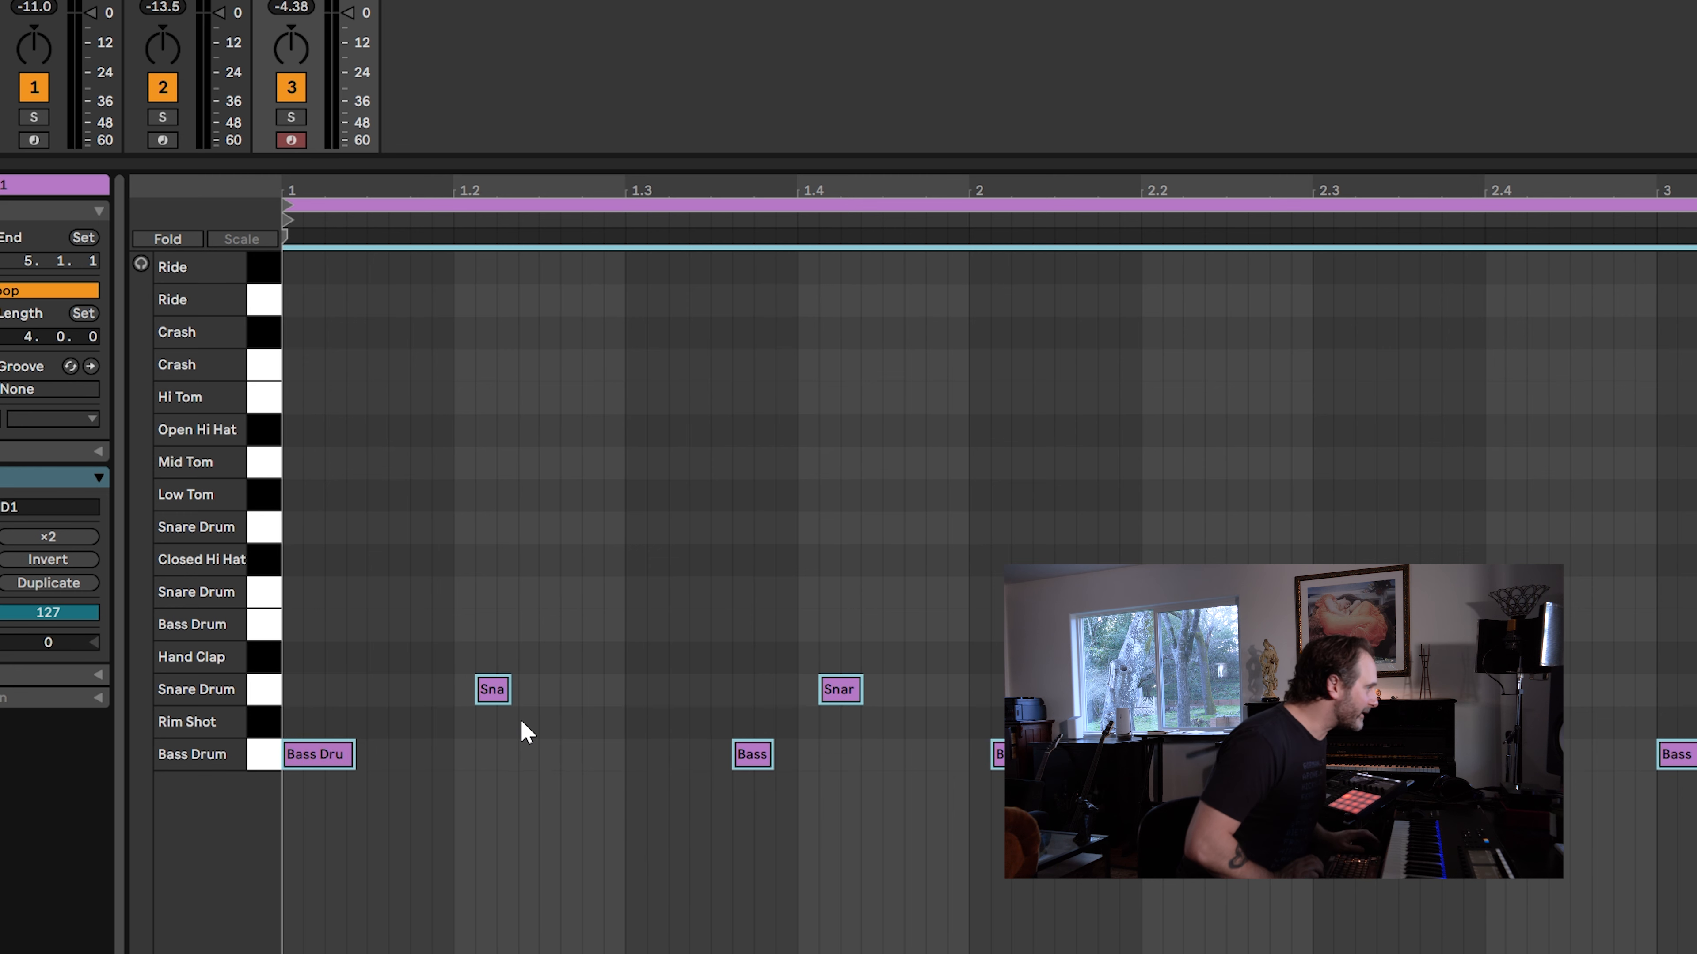
- Quantize the drum clip's notes to a 1/8 fixed grid and play the result with the other clips
right_click(545, 731)
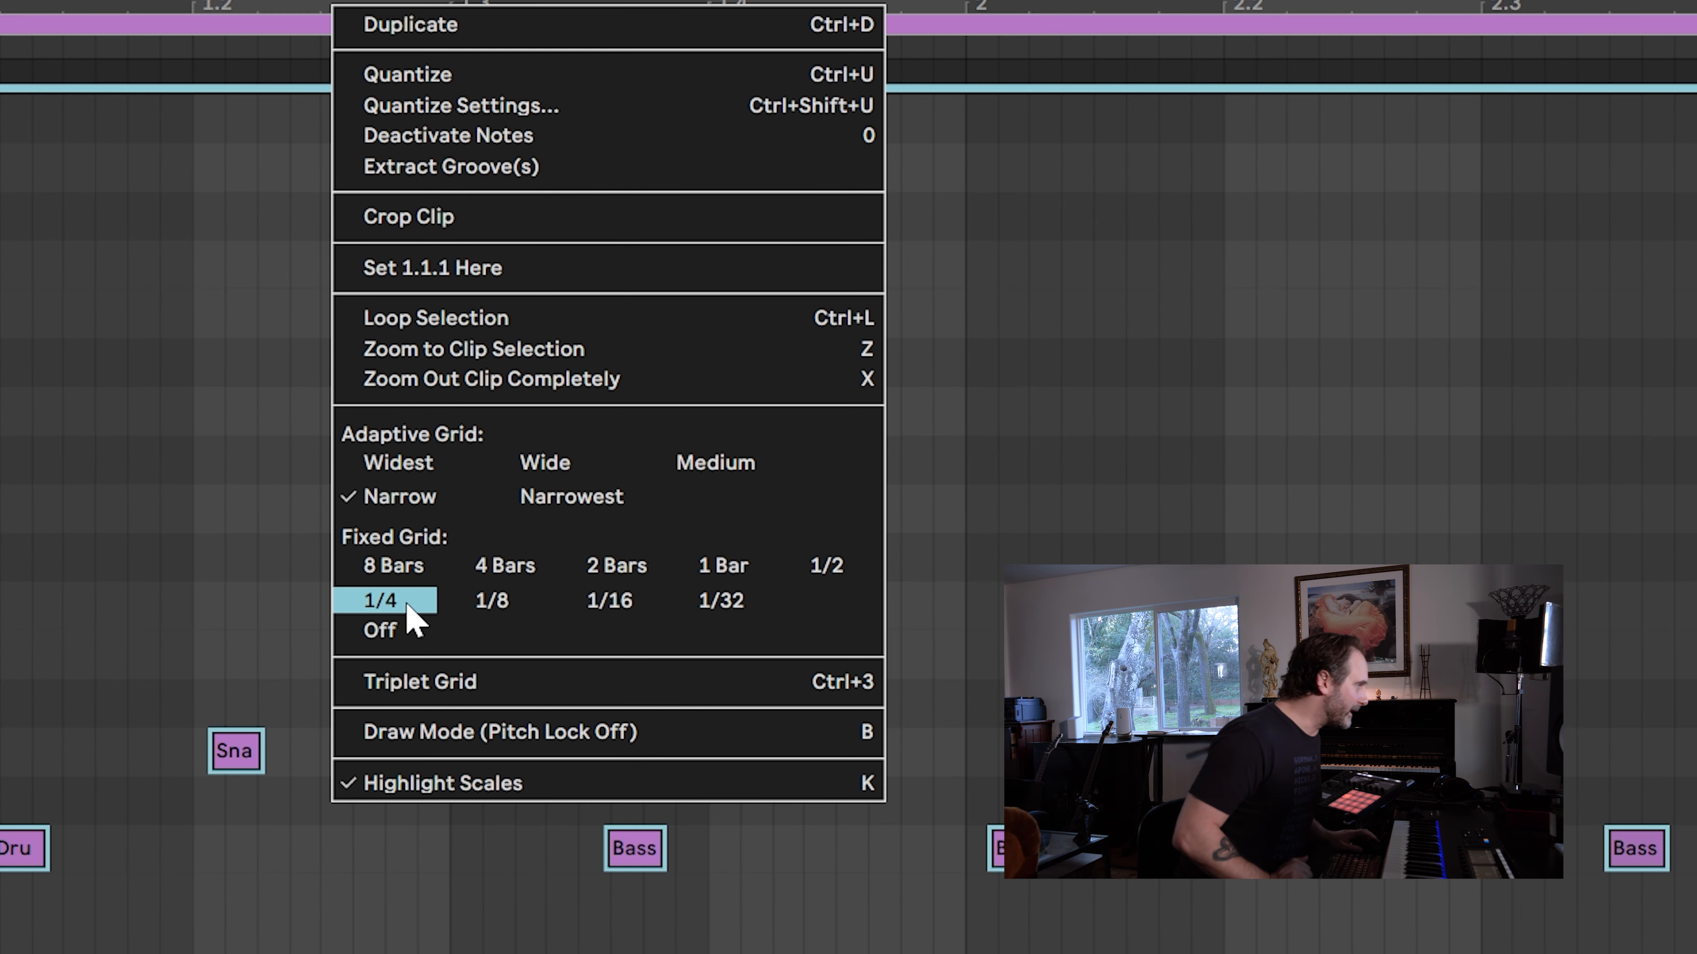
left_click(494, 600)
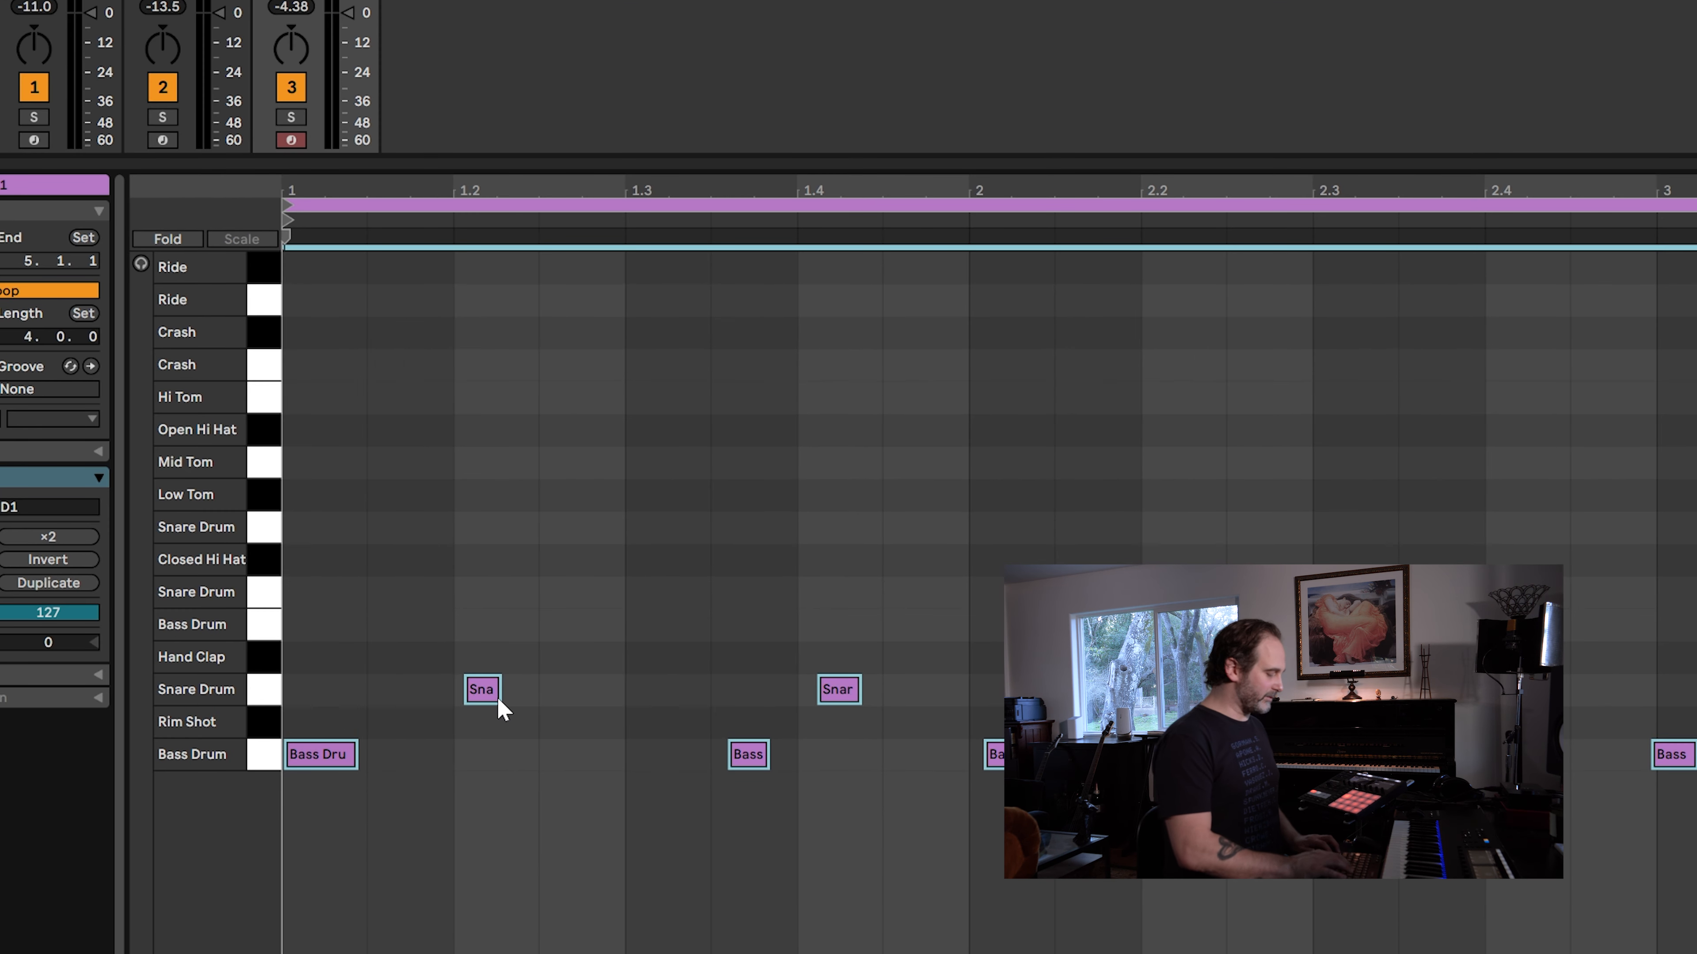
key("ctrl+u")
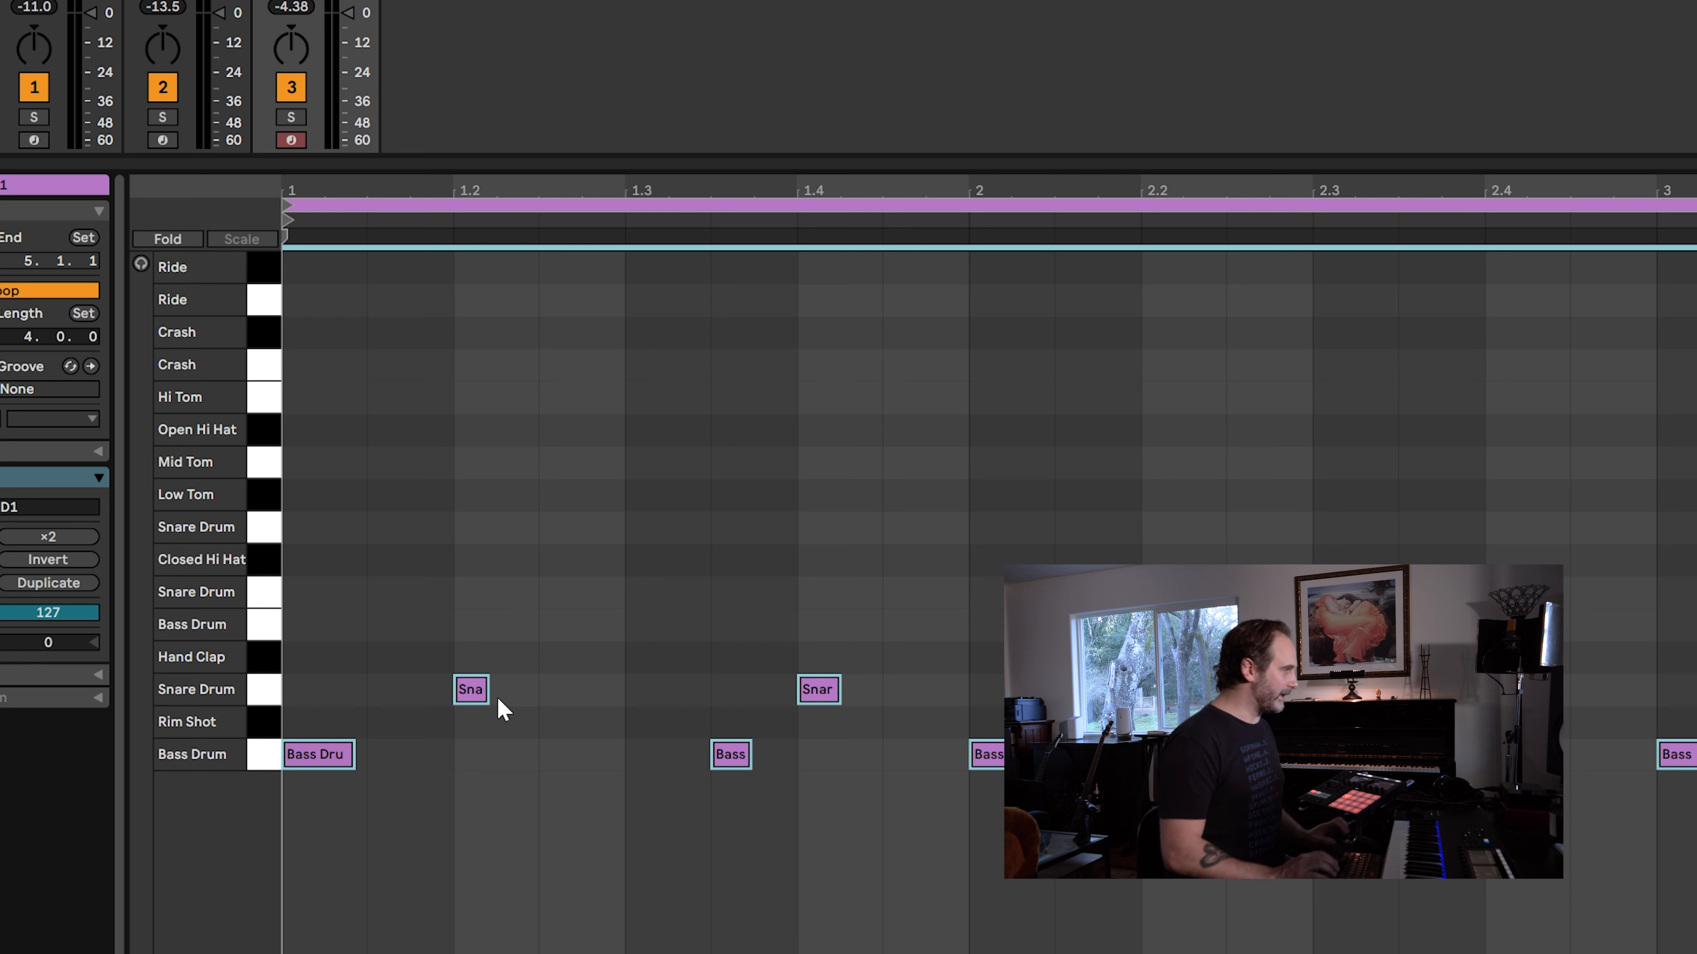
key("space")
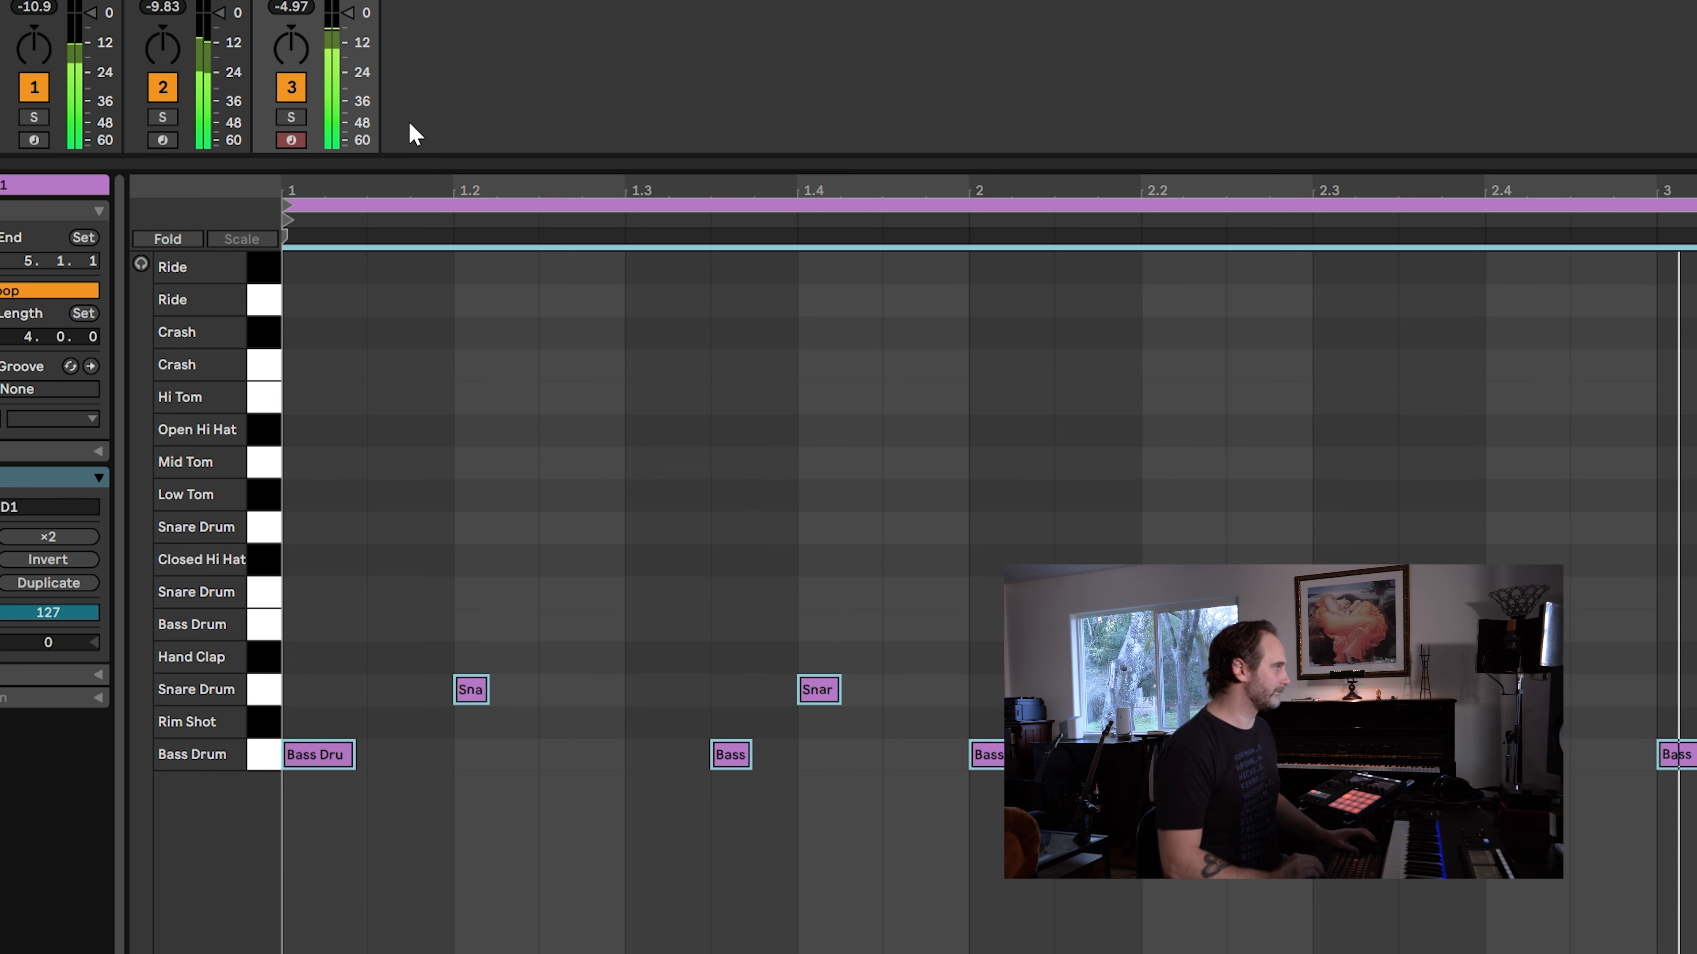
key("space")
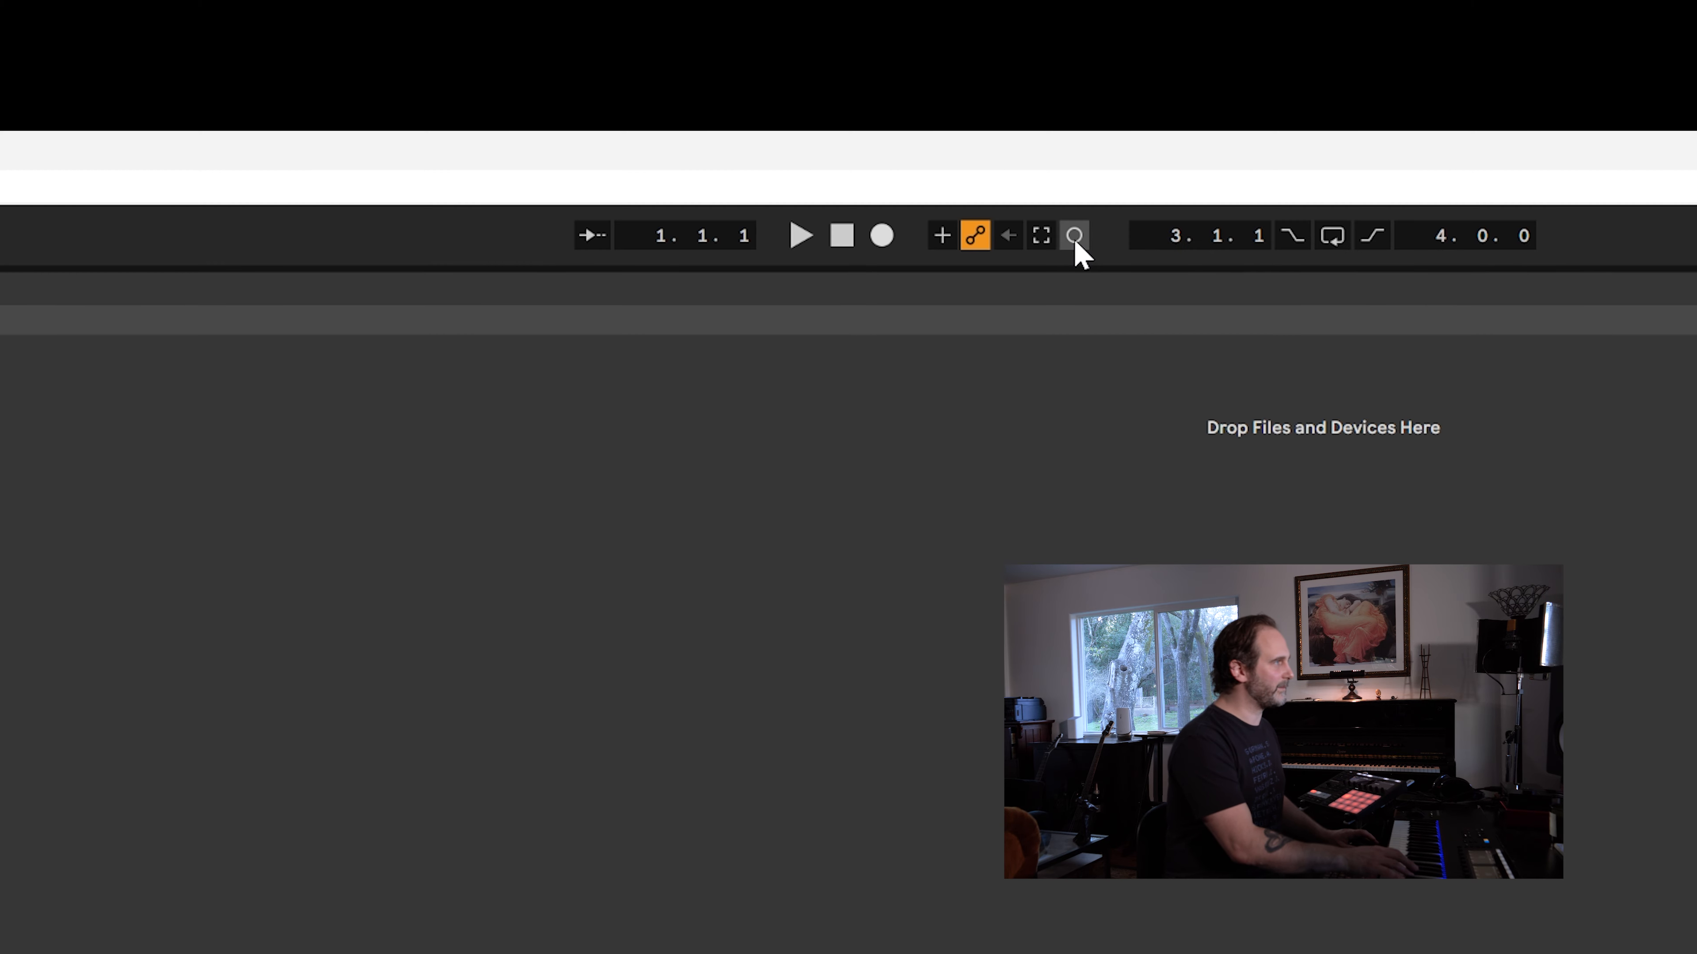
- Overdub off-beat open hi-hat notes into the playing 909 drum clip across all four bars
left_click(1074, 236)
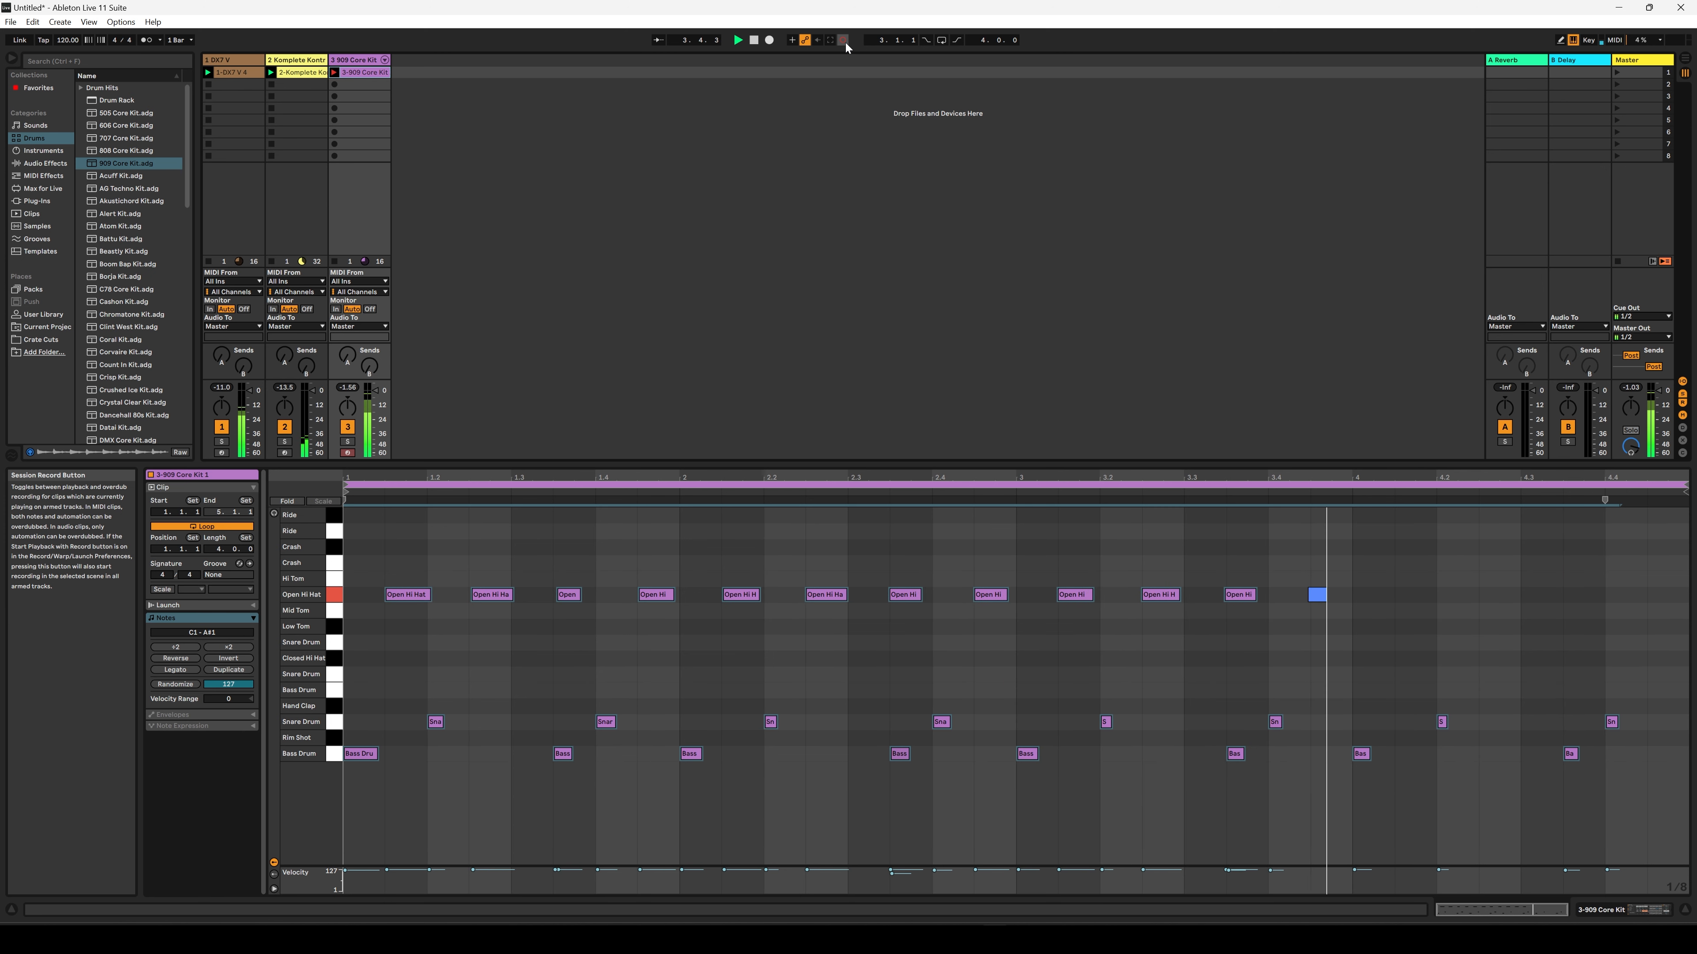
left_click(846, 43)
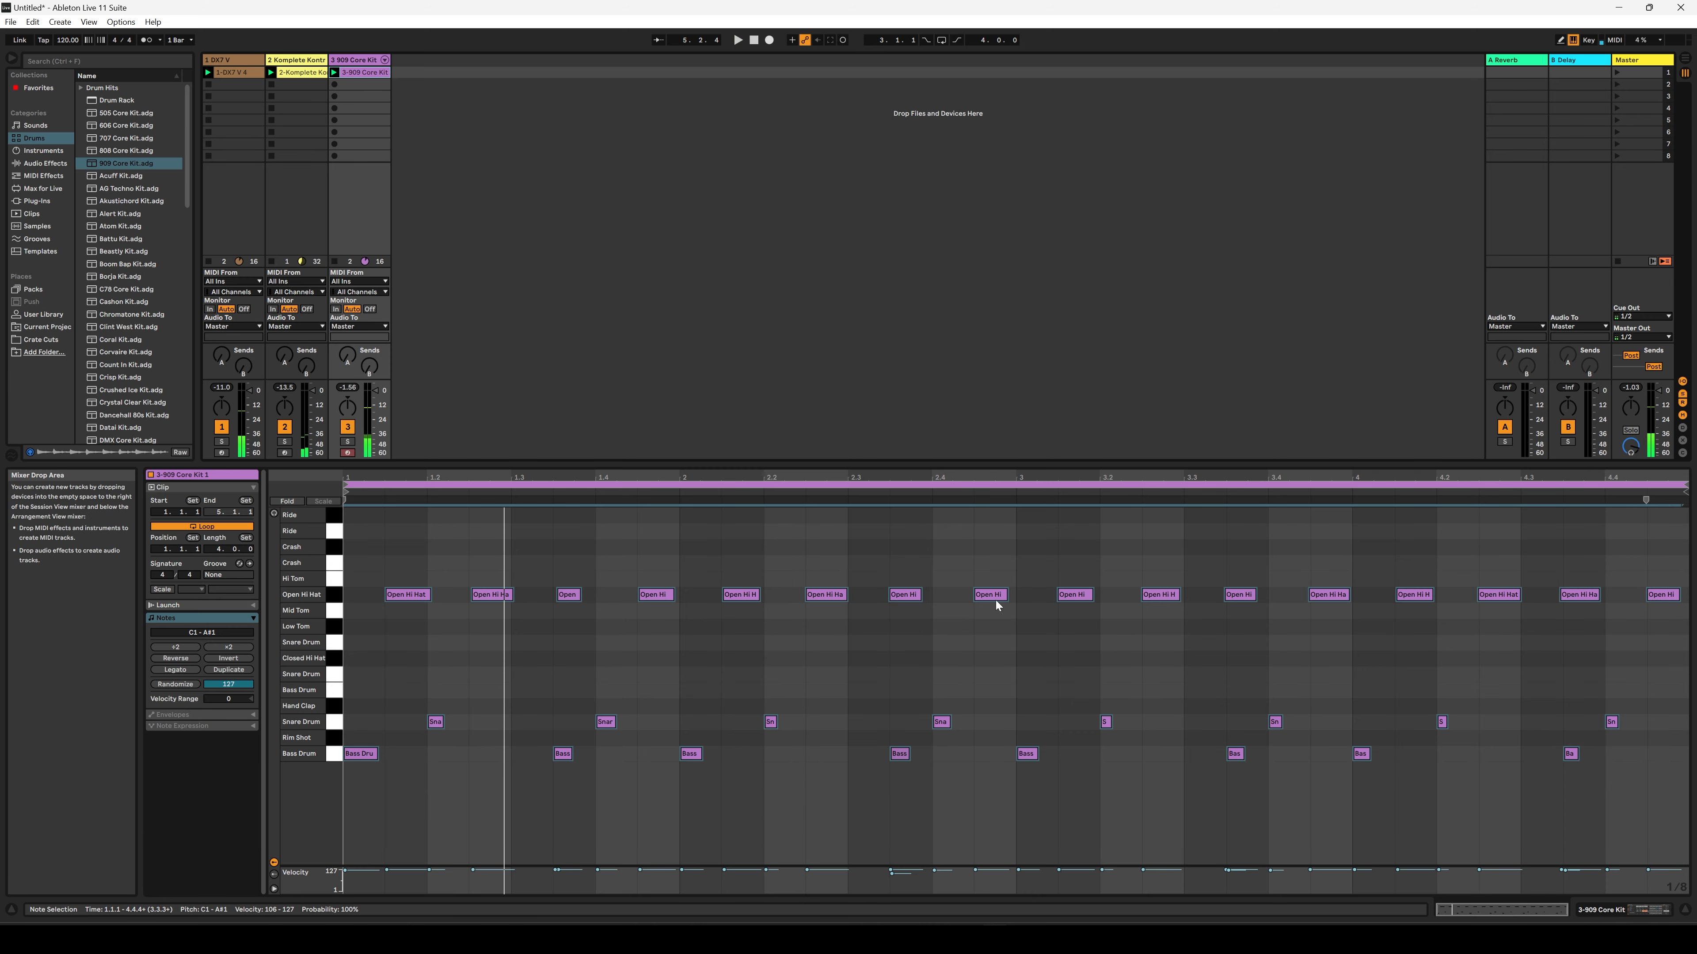
- Quantize all the open hi-hat notes in the drum clip and play the result with the other clips
left_click_drag(1684, 560, 272, 604)
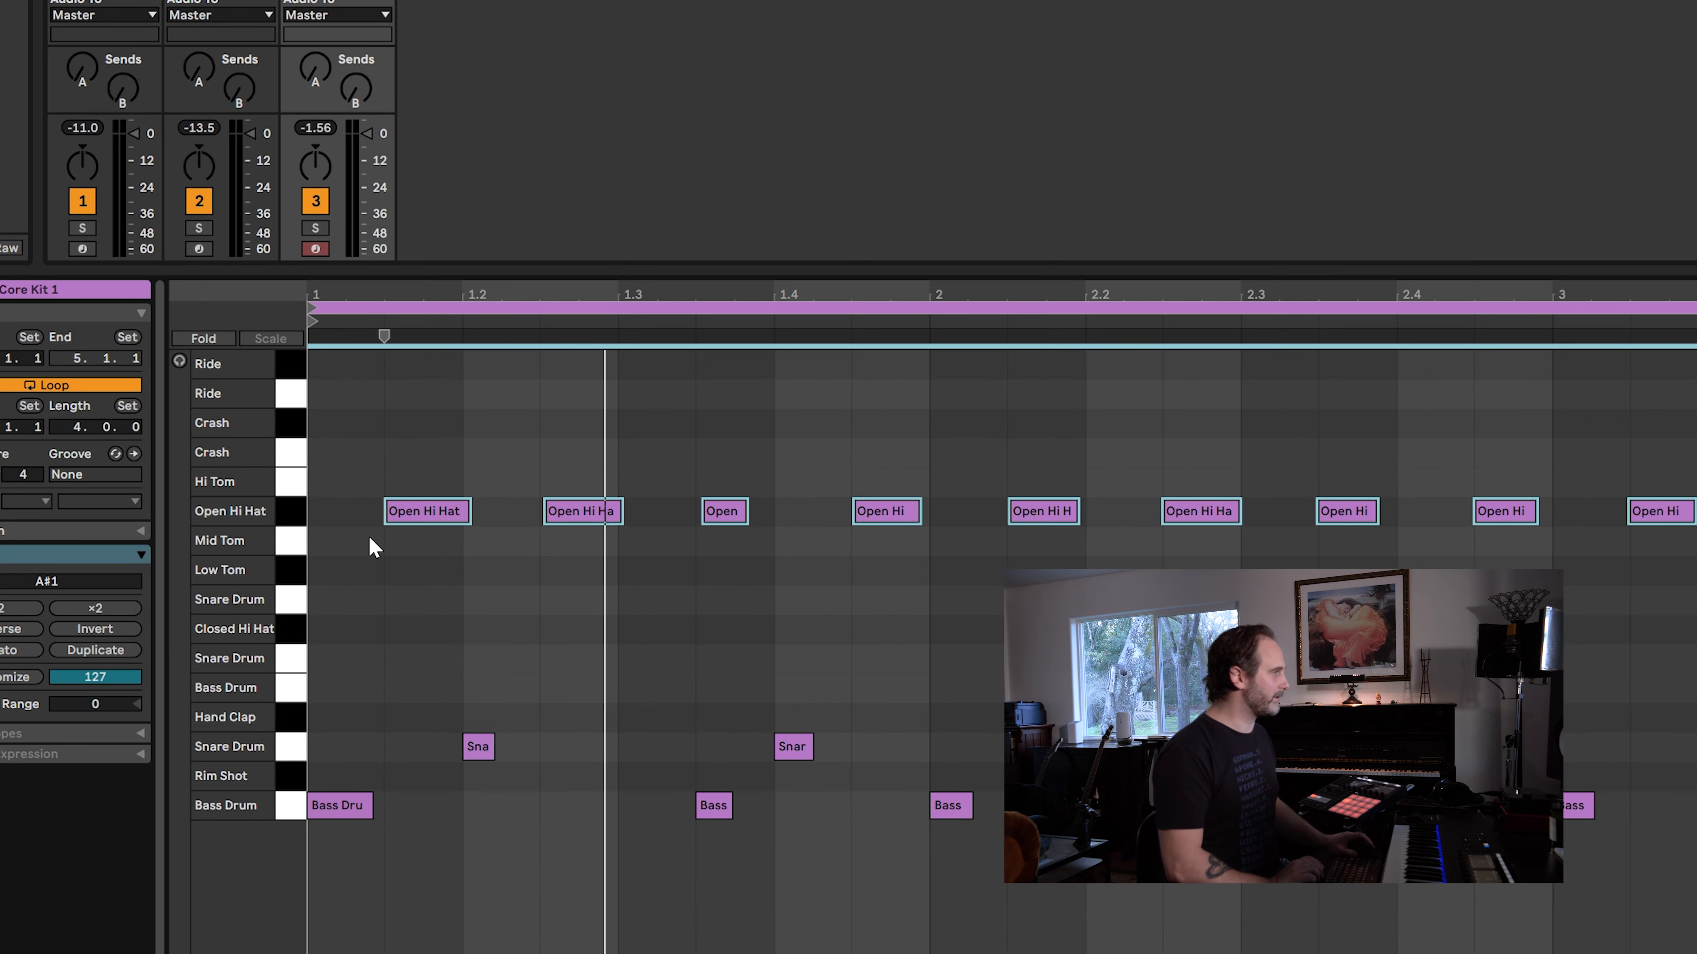
right_click(398, 511)
left_click(459, 565)
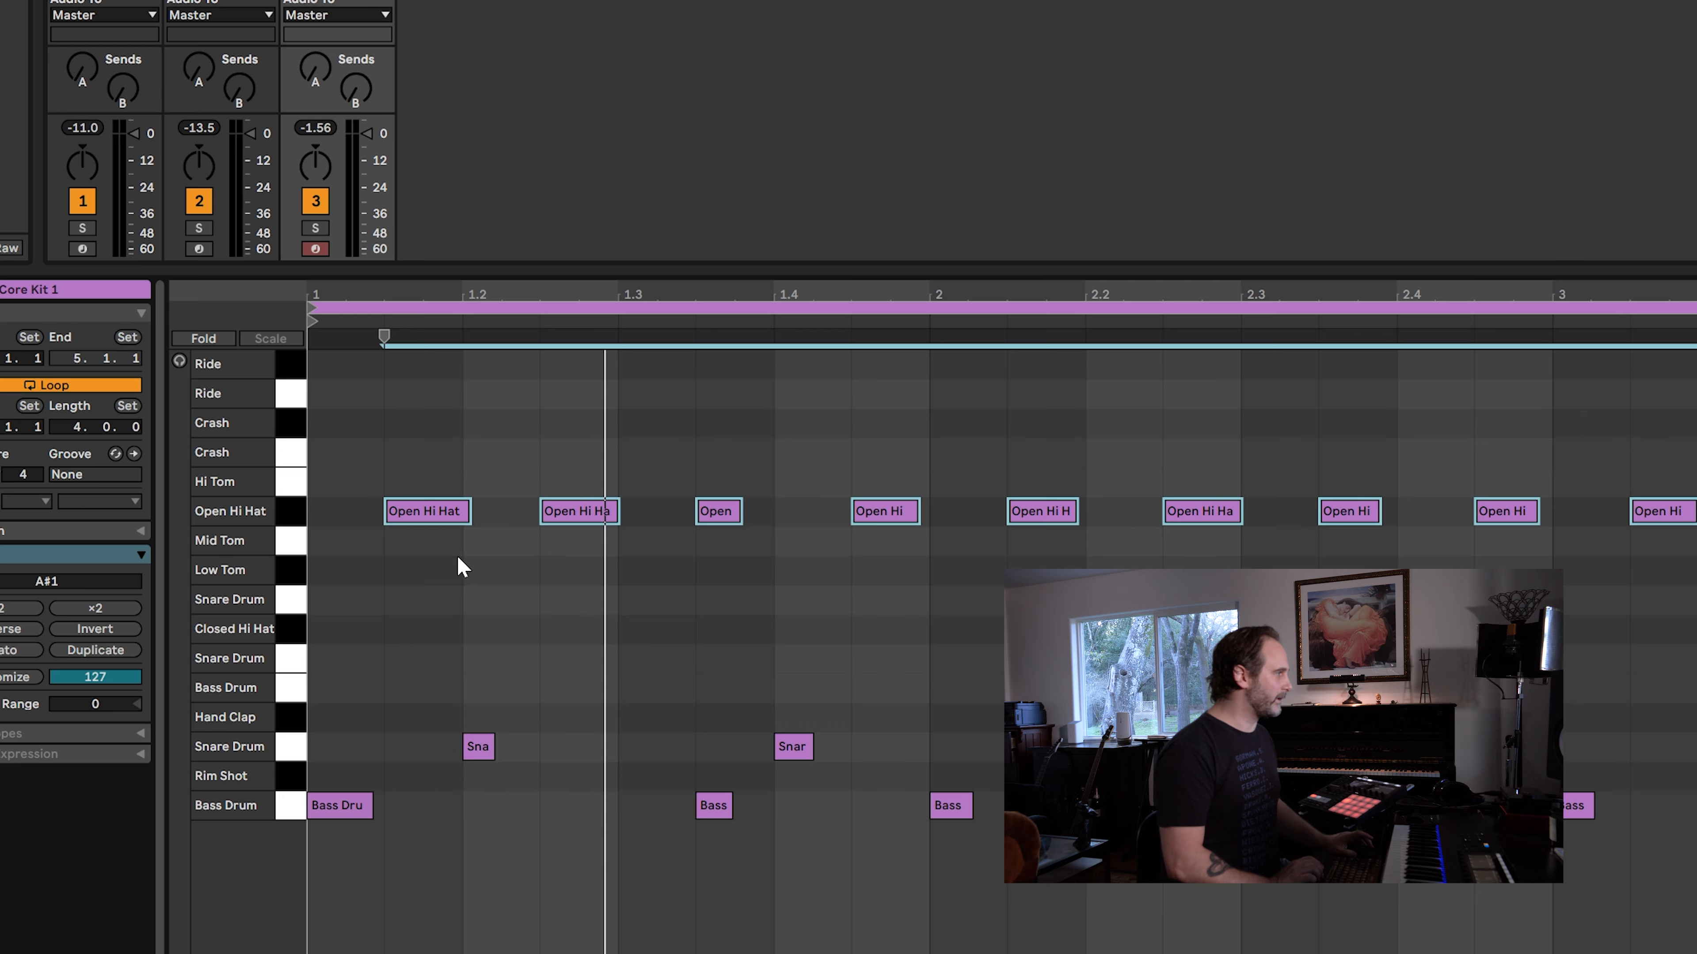
left_click(511, 592)
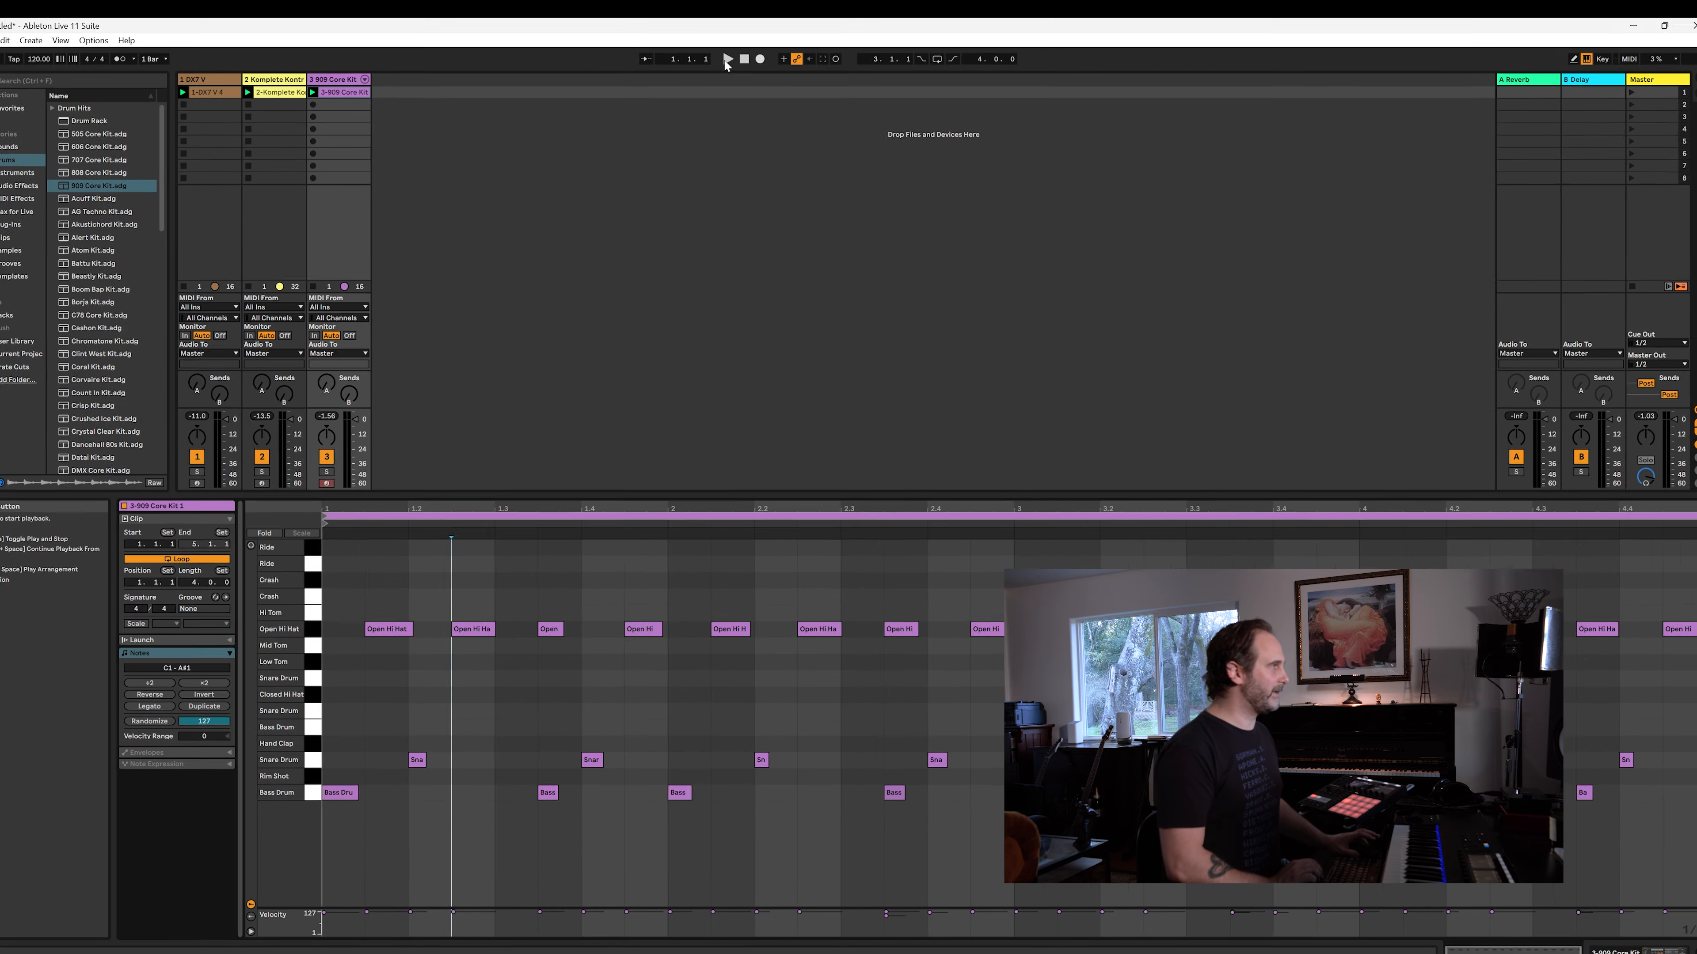
left_click(720, 74)
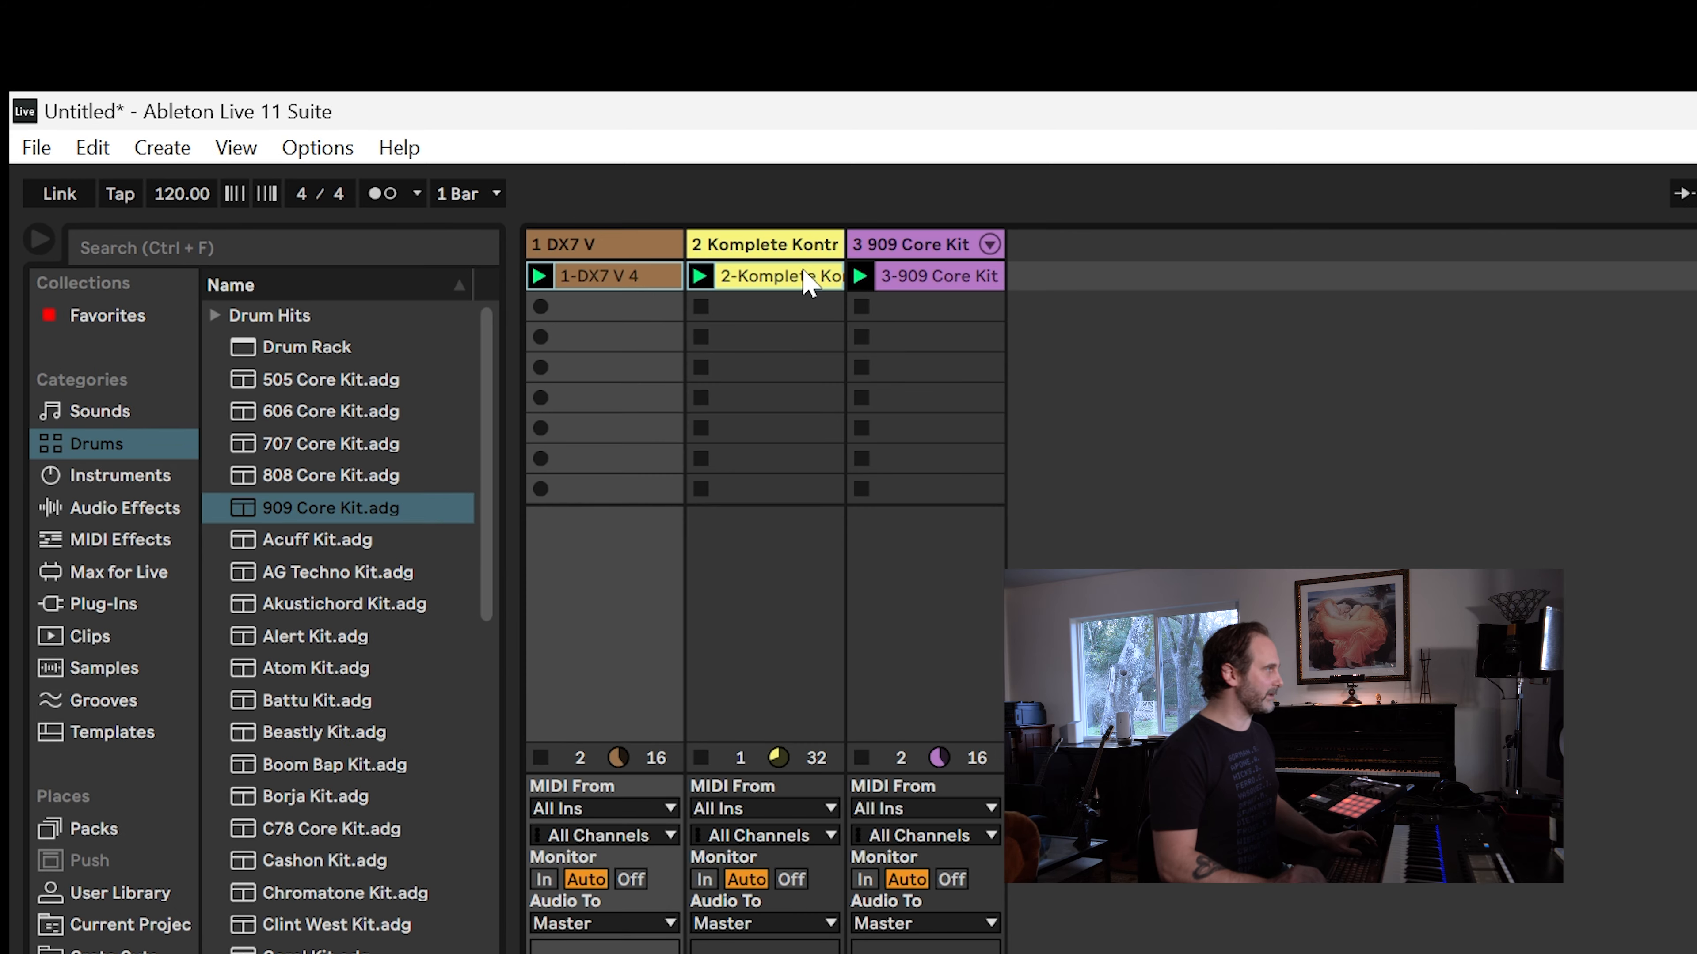
- Select the melody, chord and drum clips together and copy them into the Arrangement View starting at bar 1
left_click(300, 108)
left_click(913, 297)
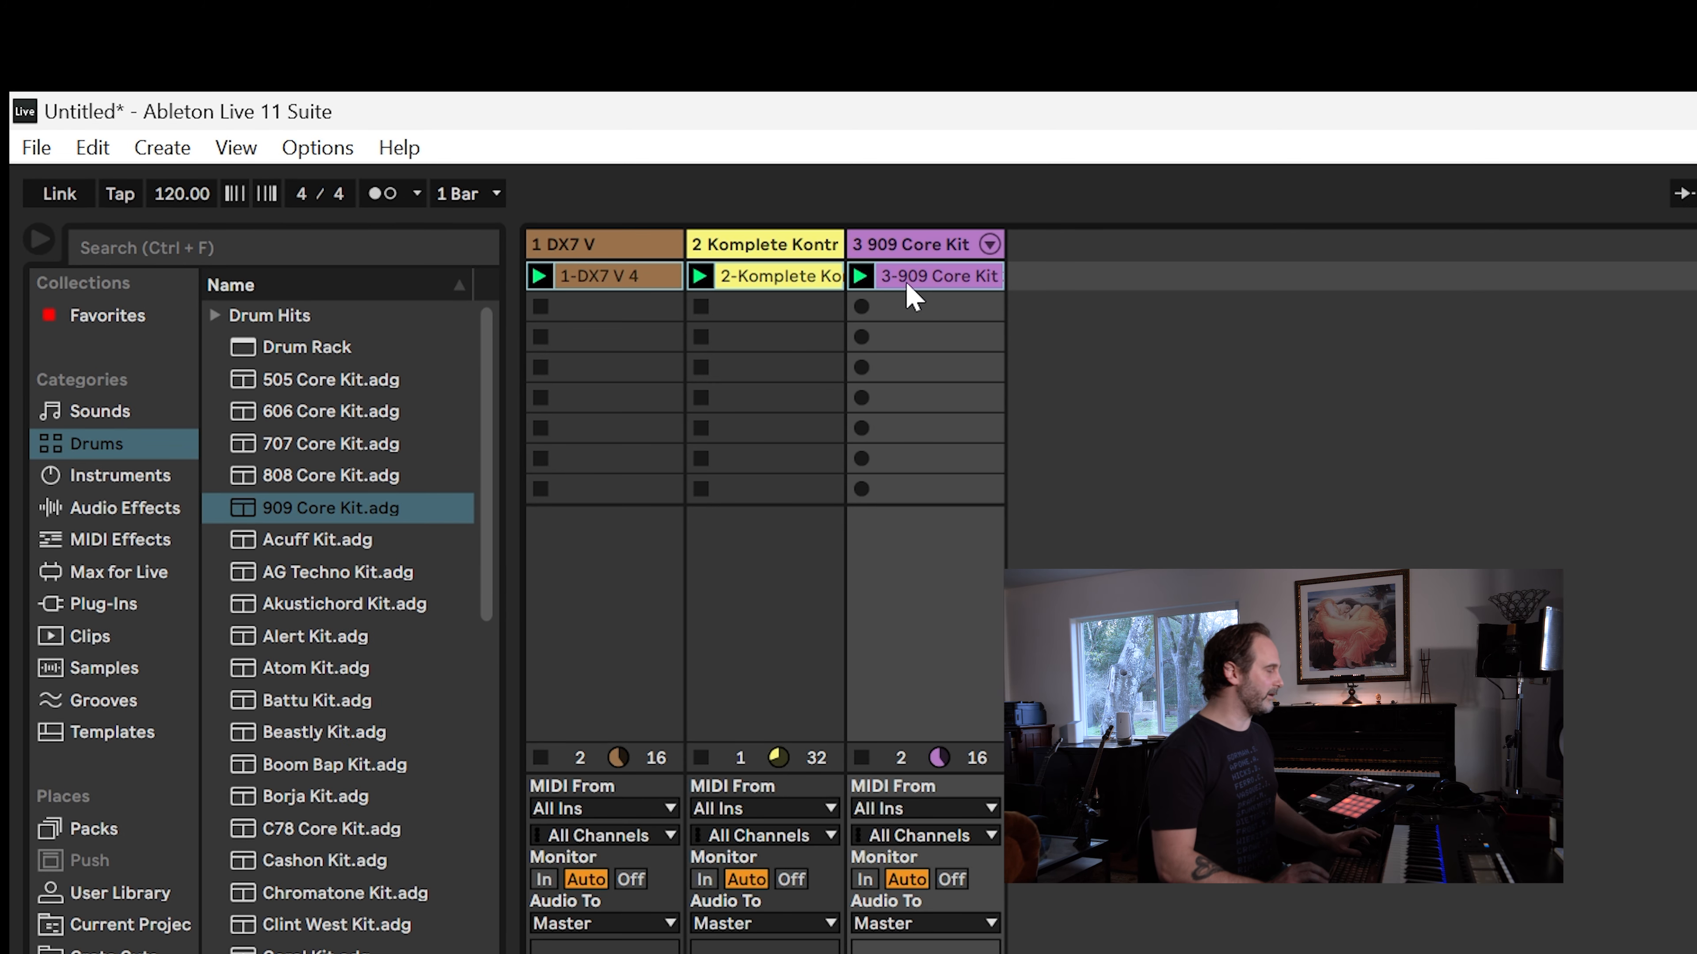
left_click_drag(907, 285, 537, 407)
key("Tab")
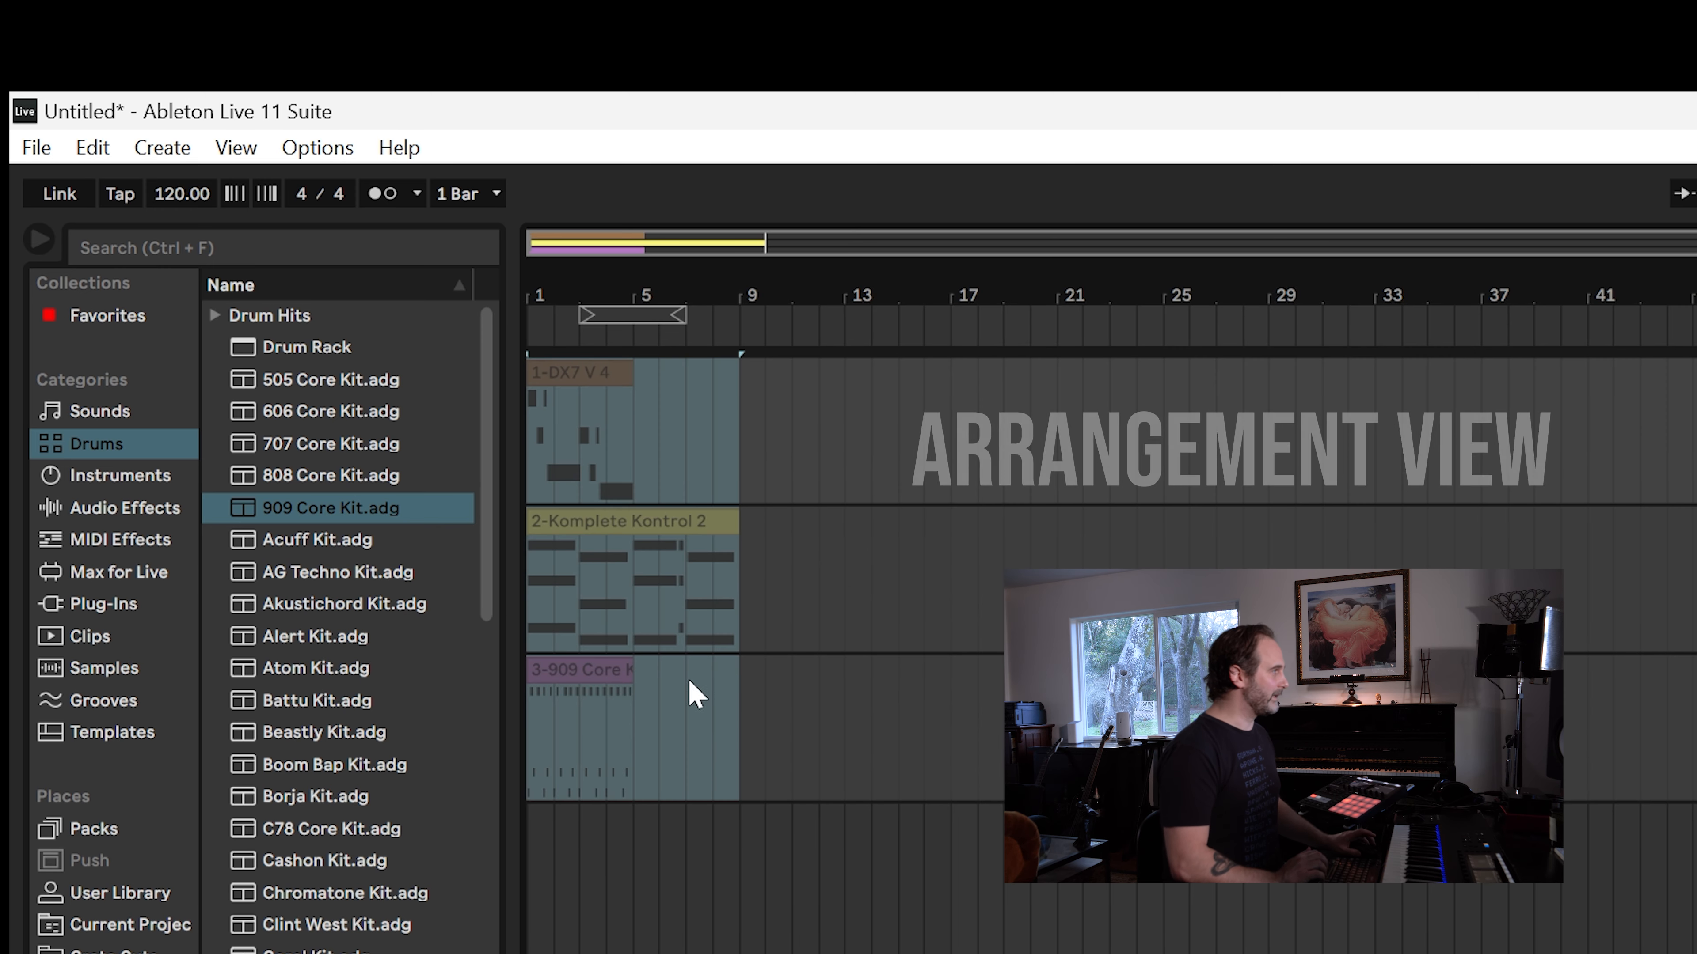
- Check the copied clips on the three arrangement tracks and switch playback from the session clips back to the arrangement
left_click(631, 522)
left_click(571, 438)
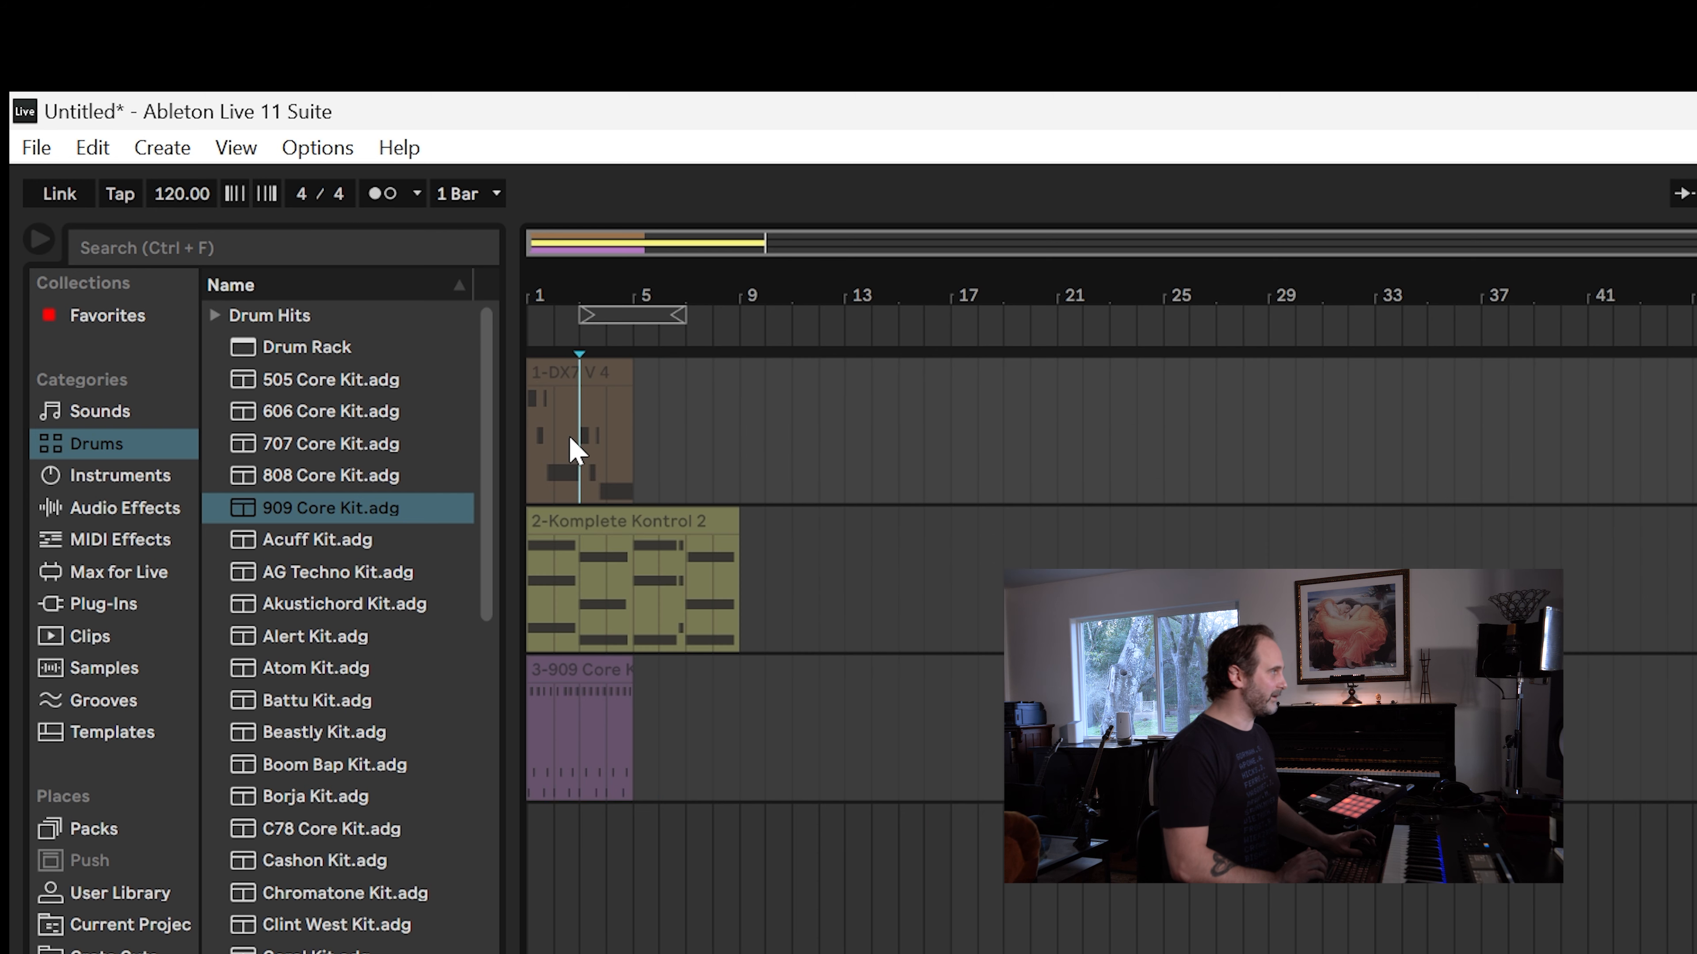
left_click(634, 622)
left_click(611, 669)
left_click(607, 522)
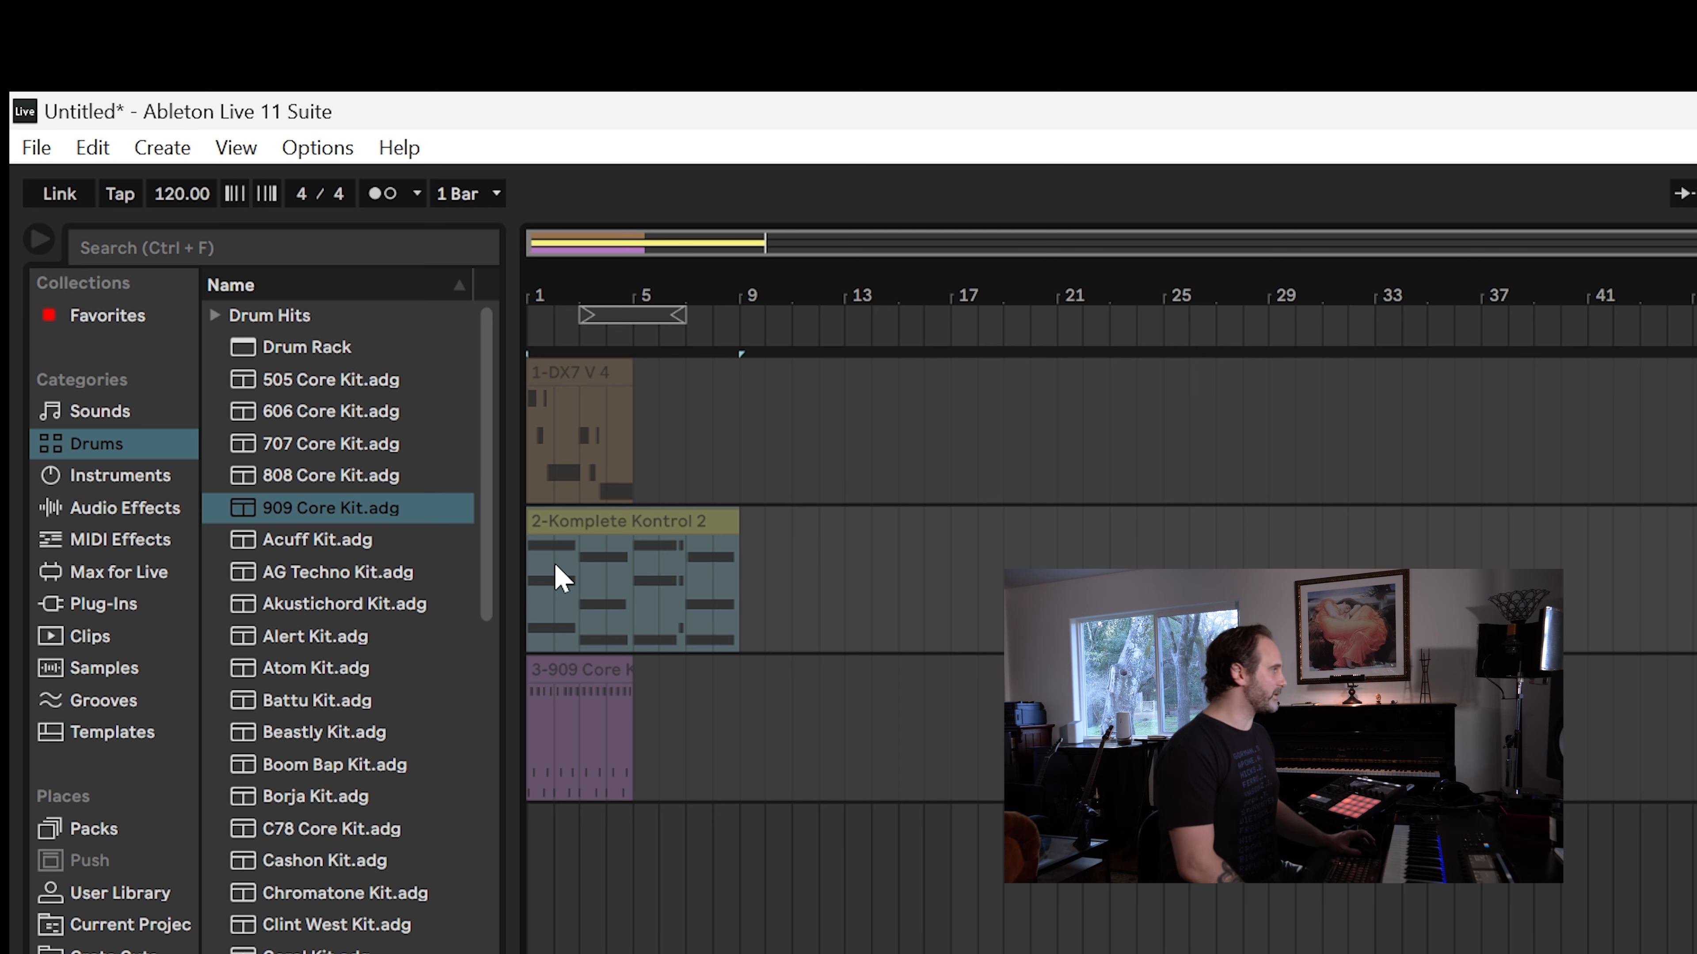
left_click(604, 374)
left_click(641, 435)
left_click(579, 766)
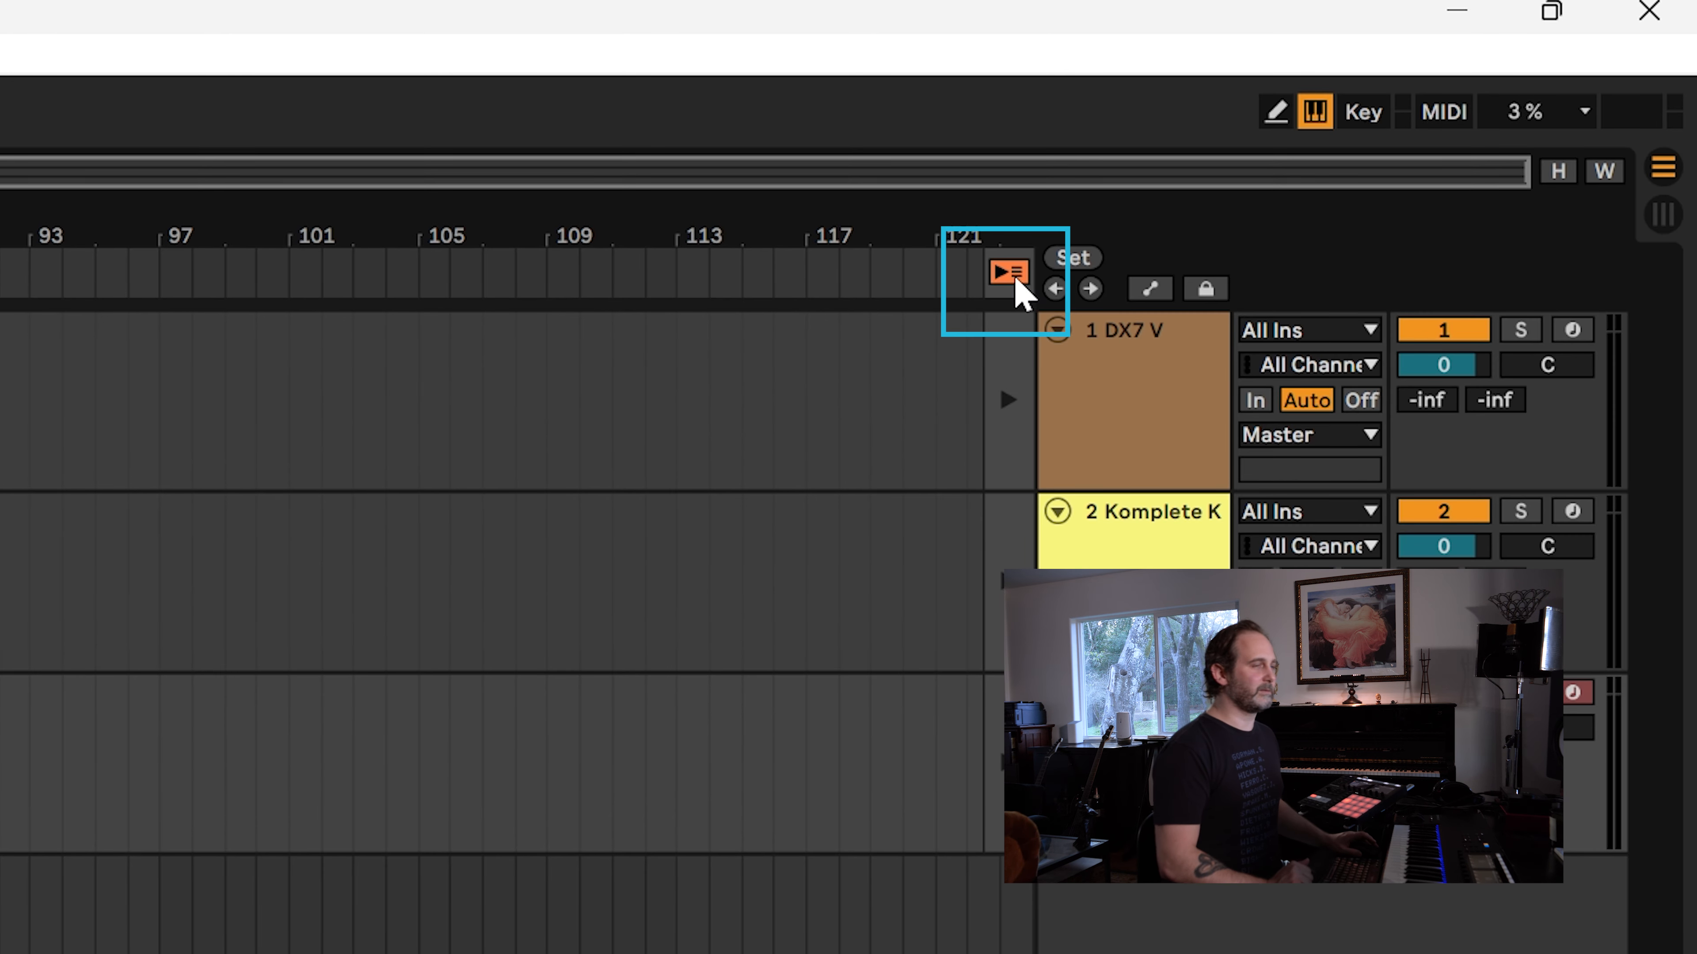
left_click(1015, 280)
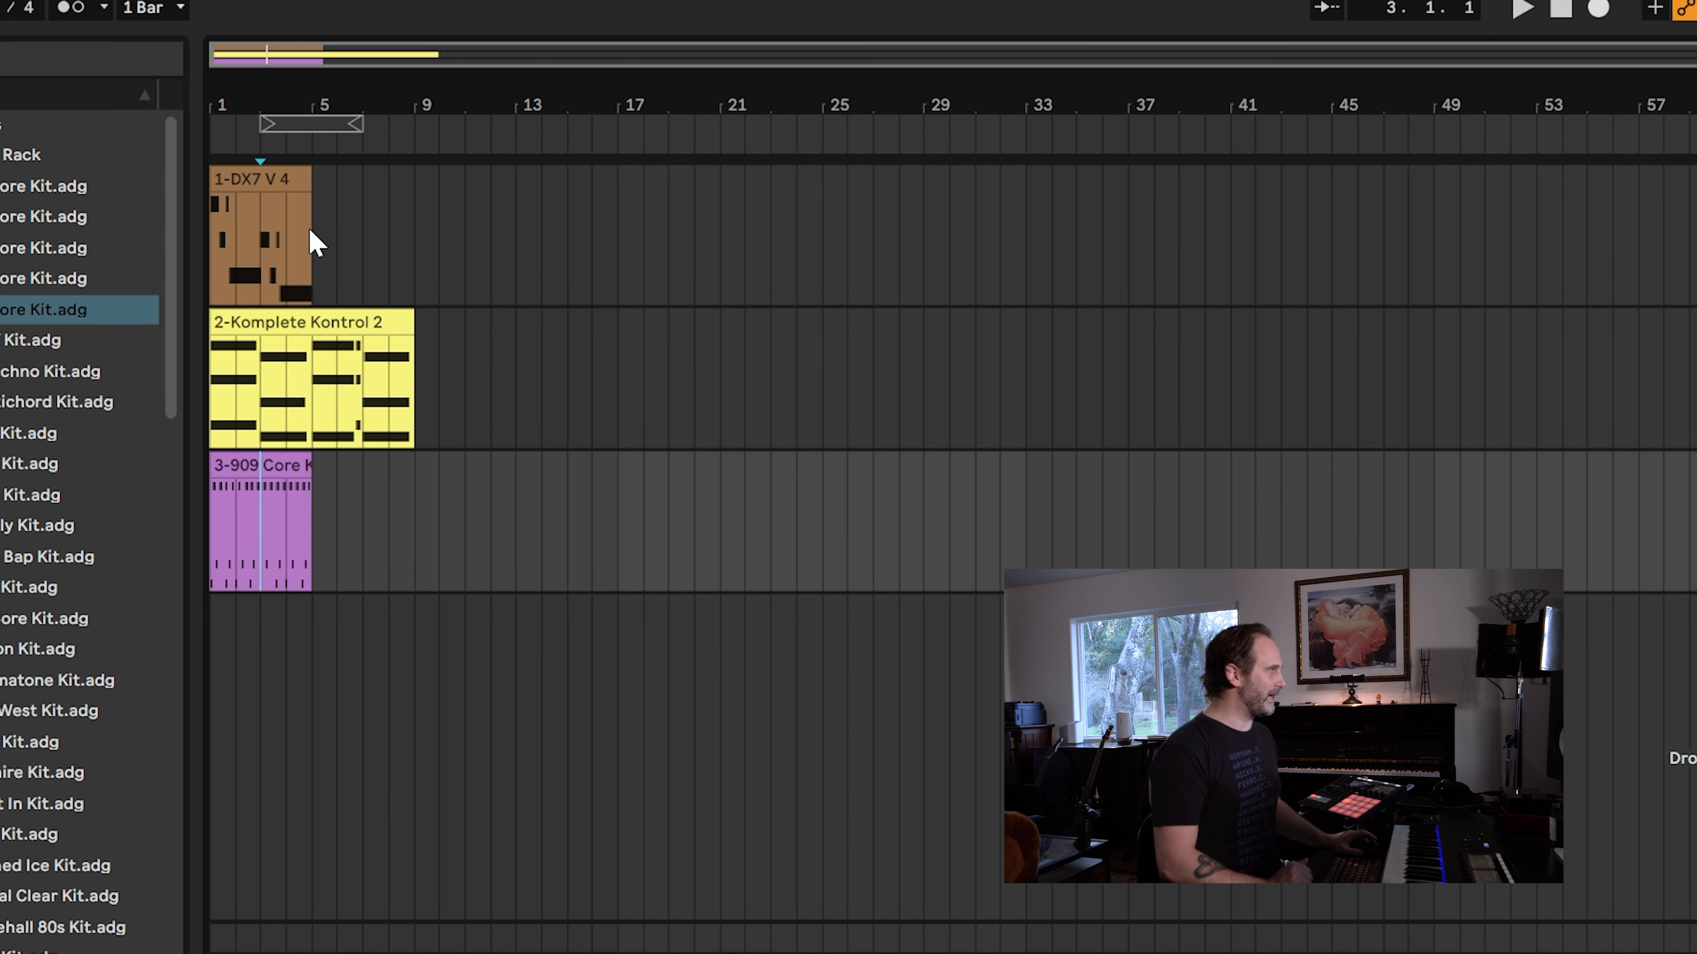
- Extend the DX7 V melody clip's loop to eight bars and move the clip to start at bar 9
left_click(310, 233)
left_click(268, 178)
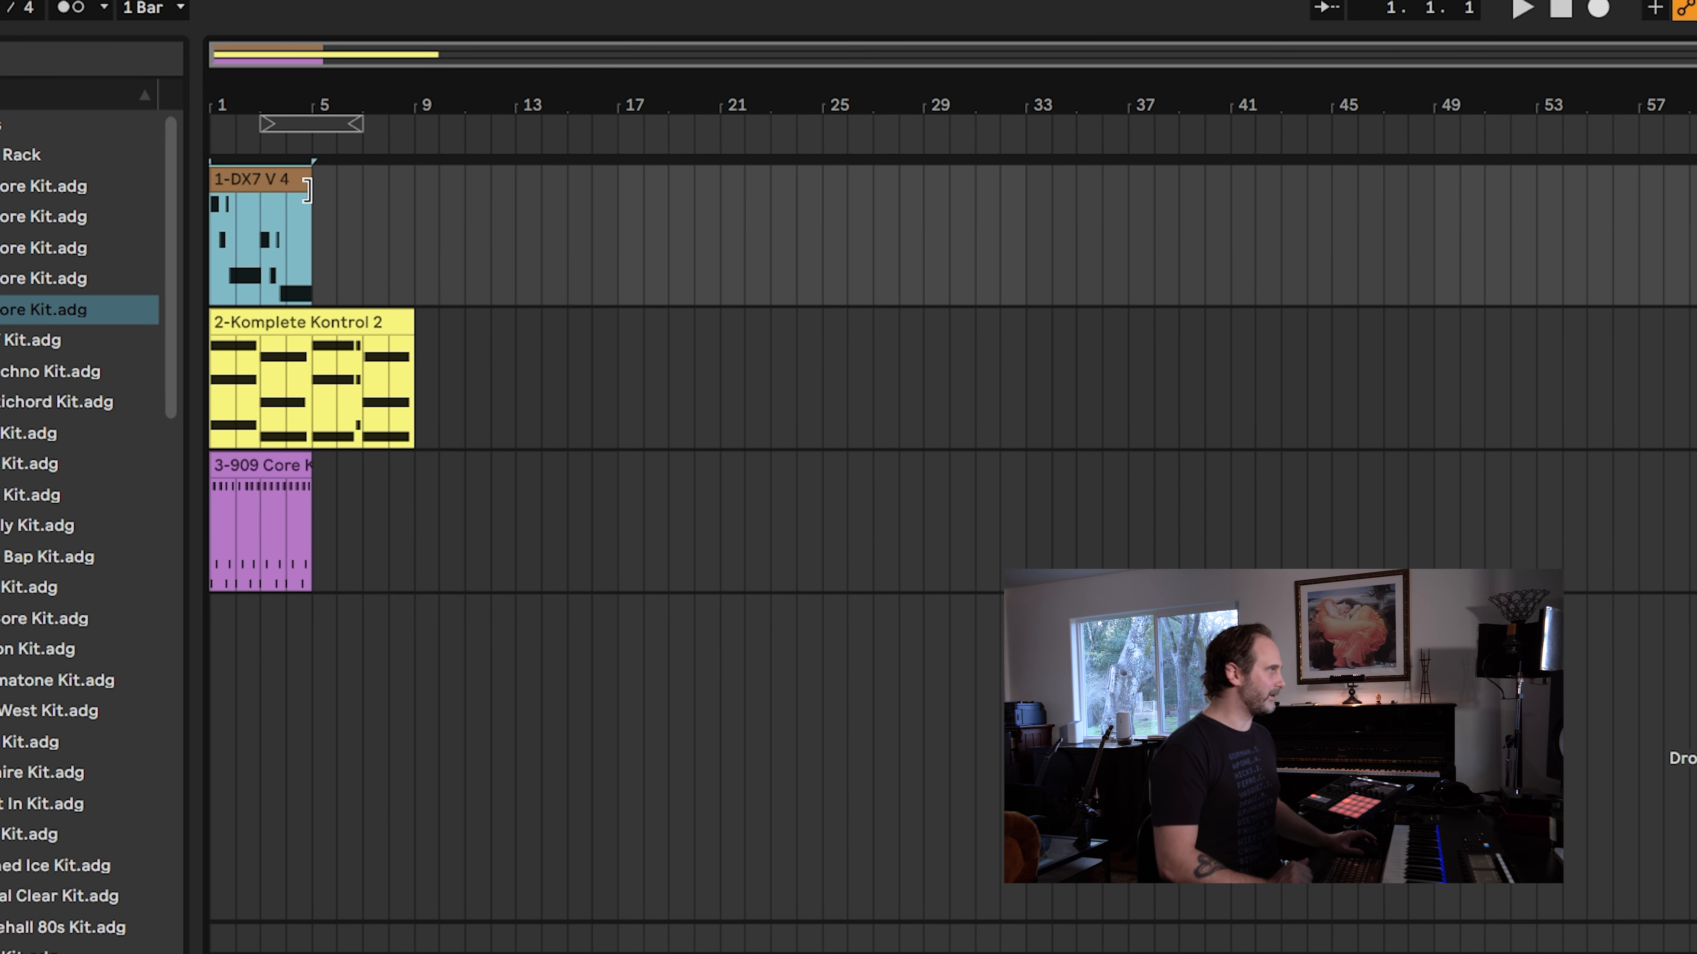
left_click_drag(307, 190, 414, 190)
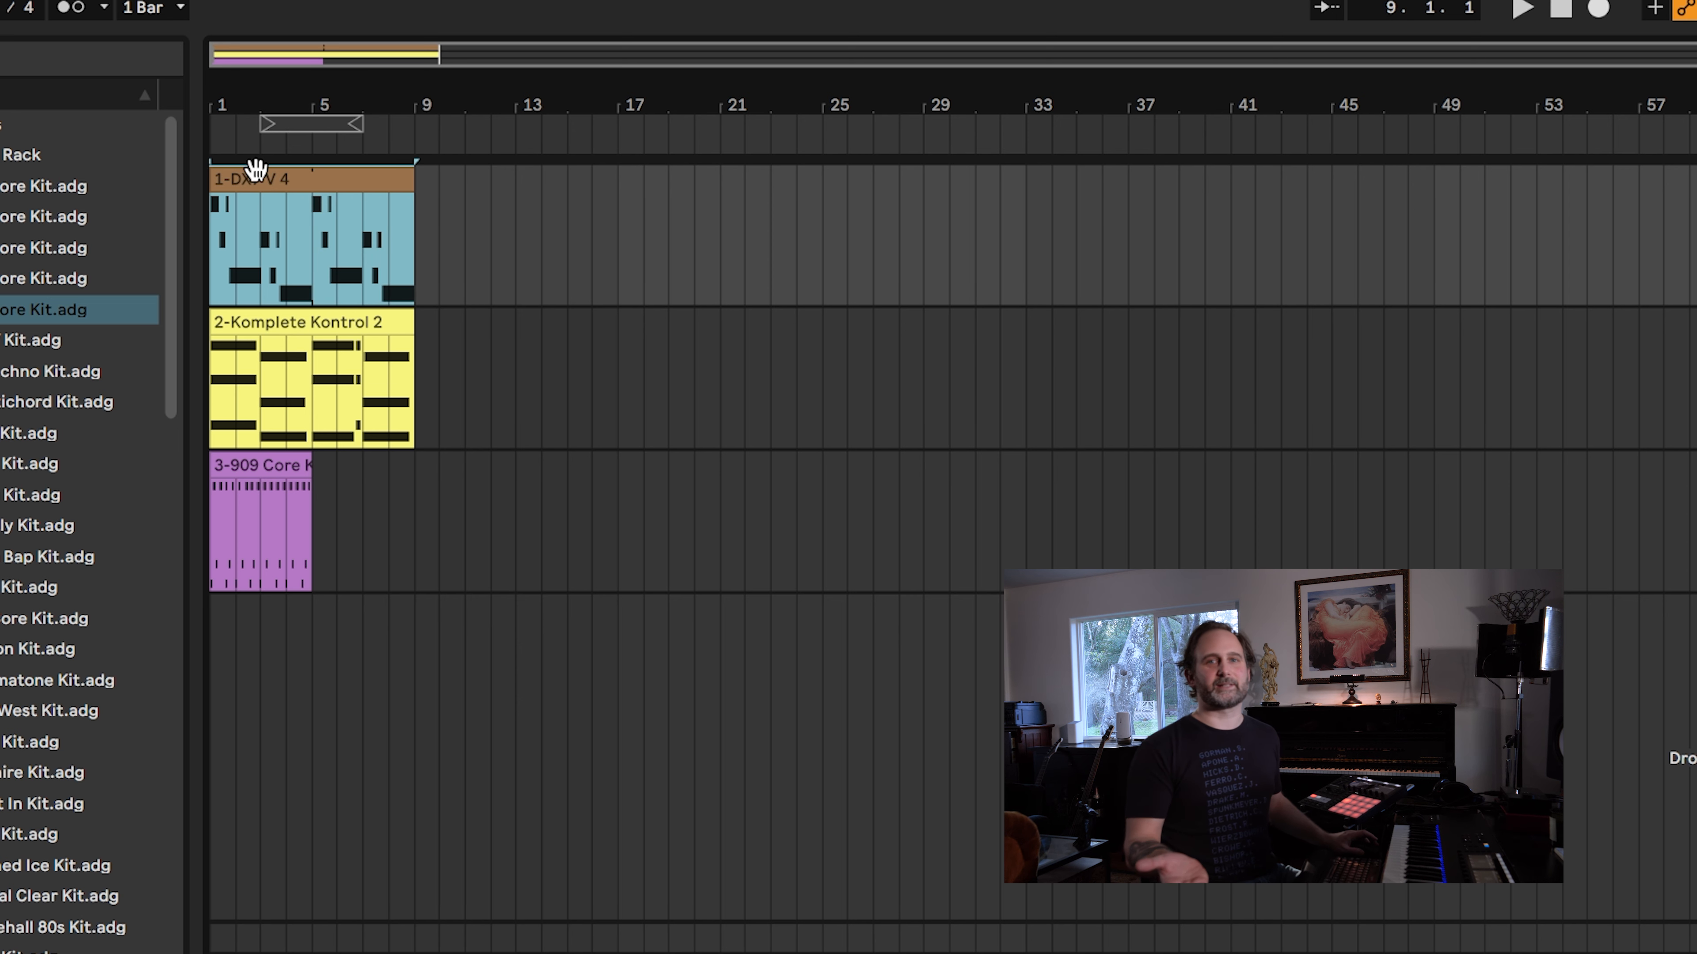
left_click_drag(256, 169, 461, 177)
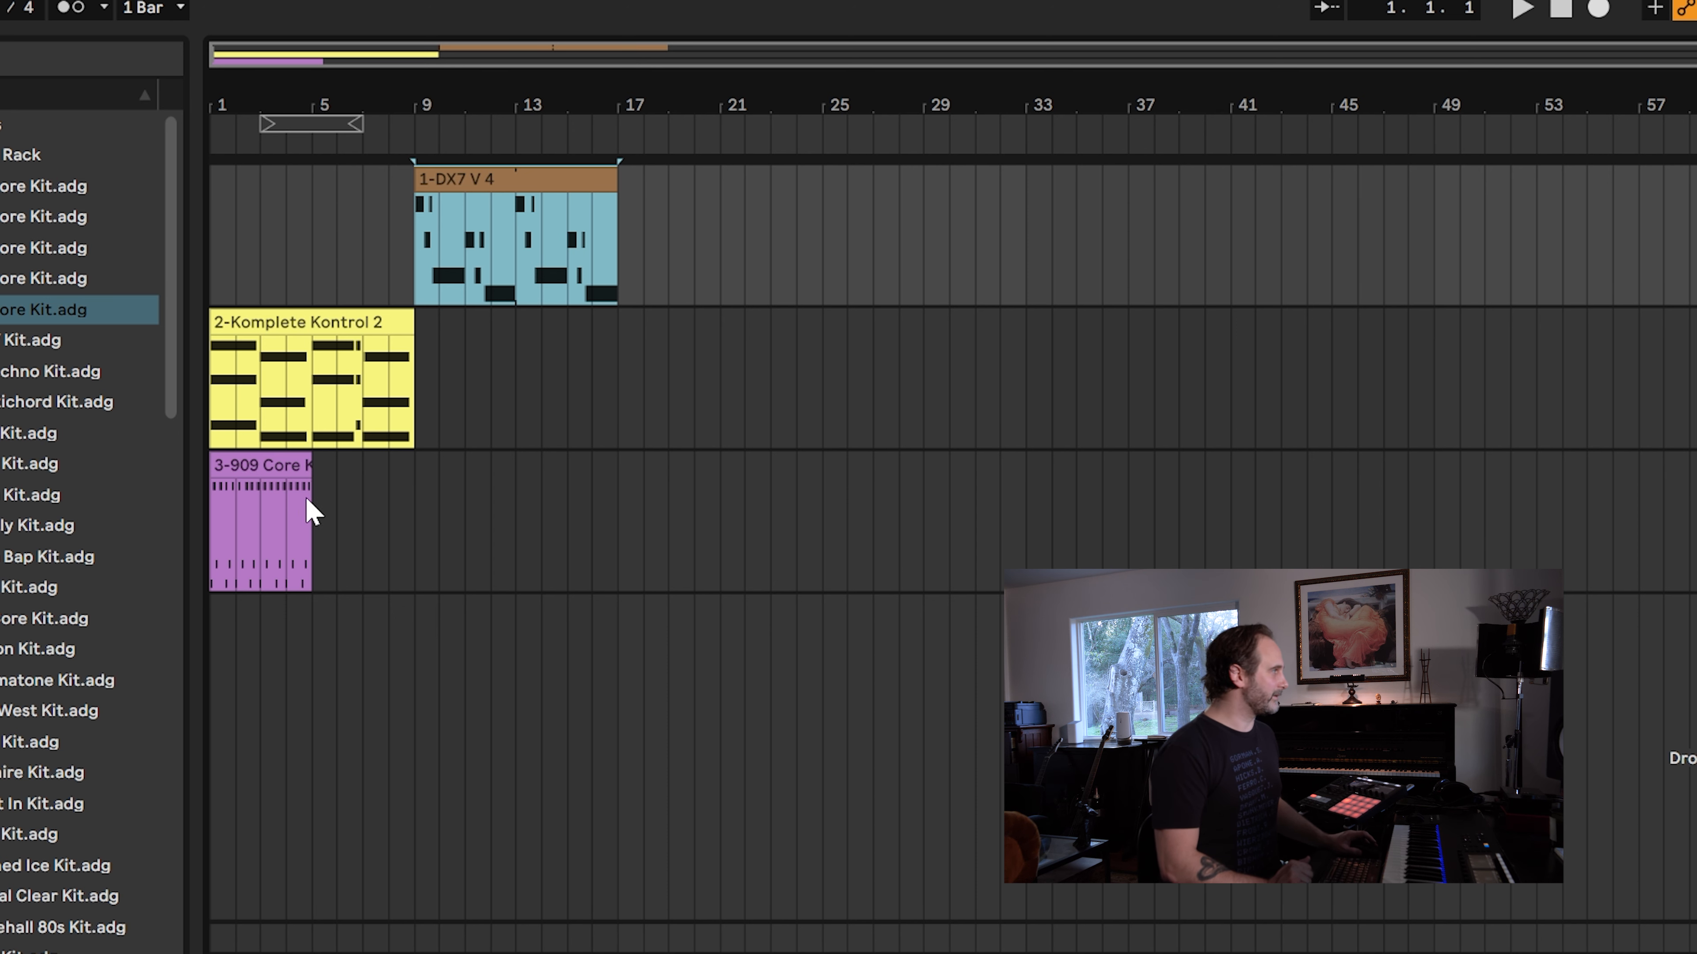
- Extend the looped 909 drum clip and the Komplete Kontrol chord clip so both end at bar 45
left_click(294, 474)
left_click_drag(302, 468, 1371, 459)
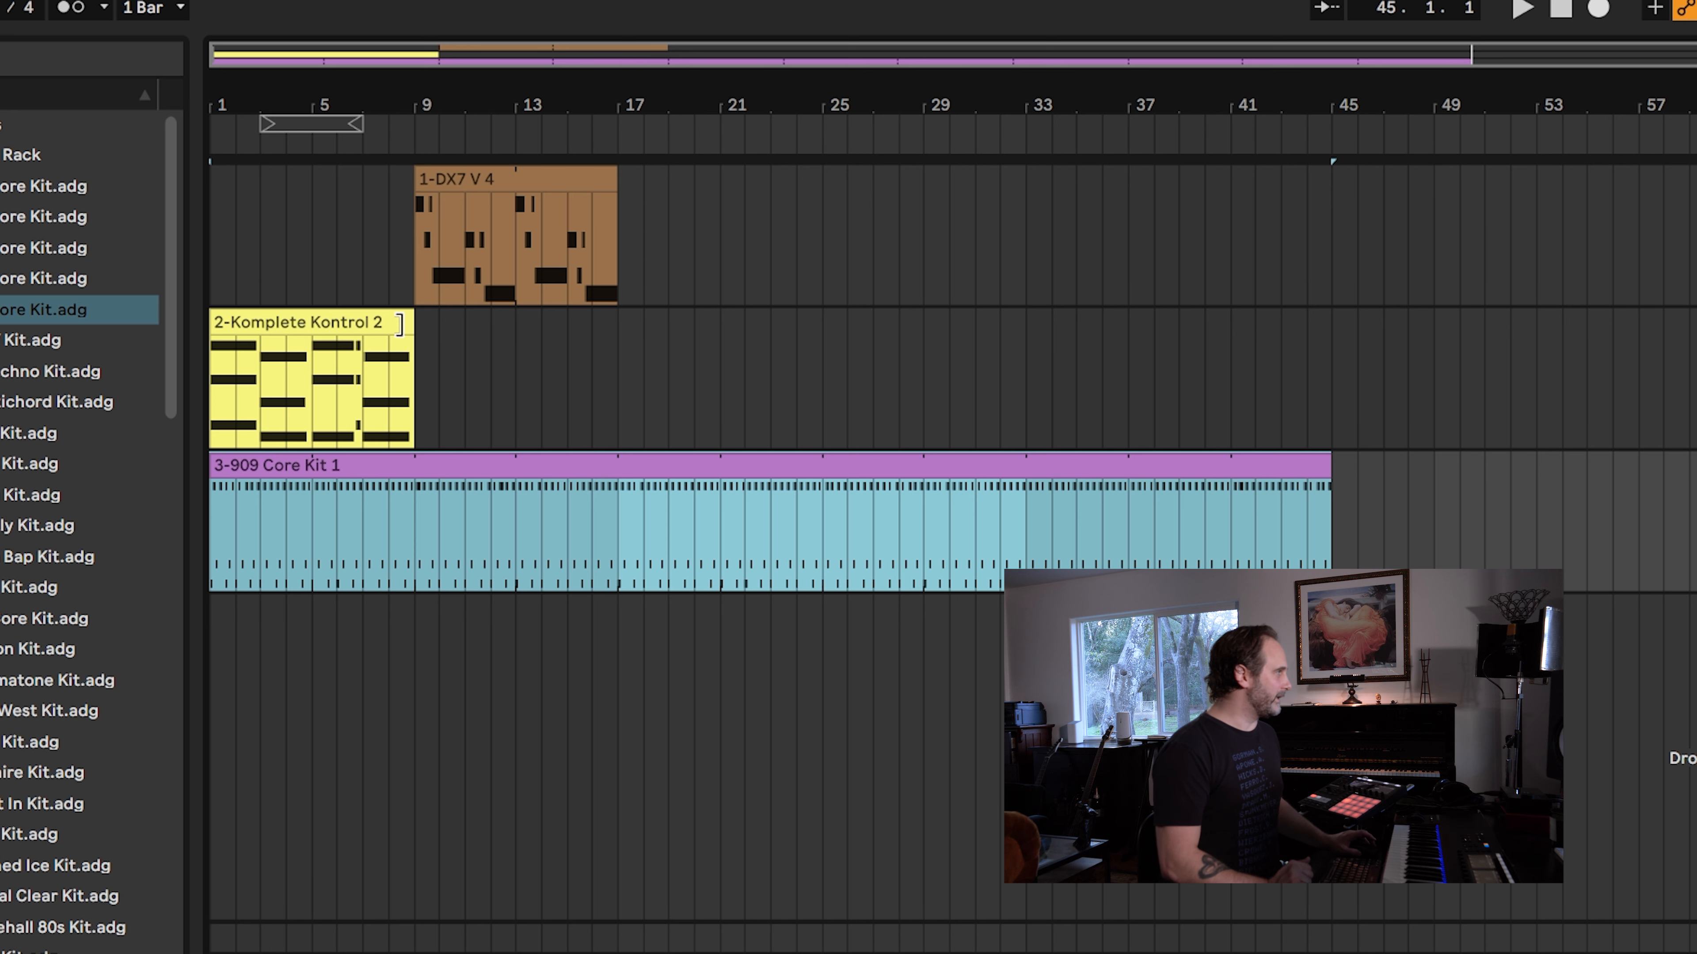
left_click_drag(412, 322, 1331, 321)
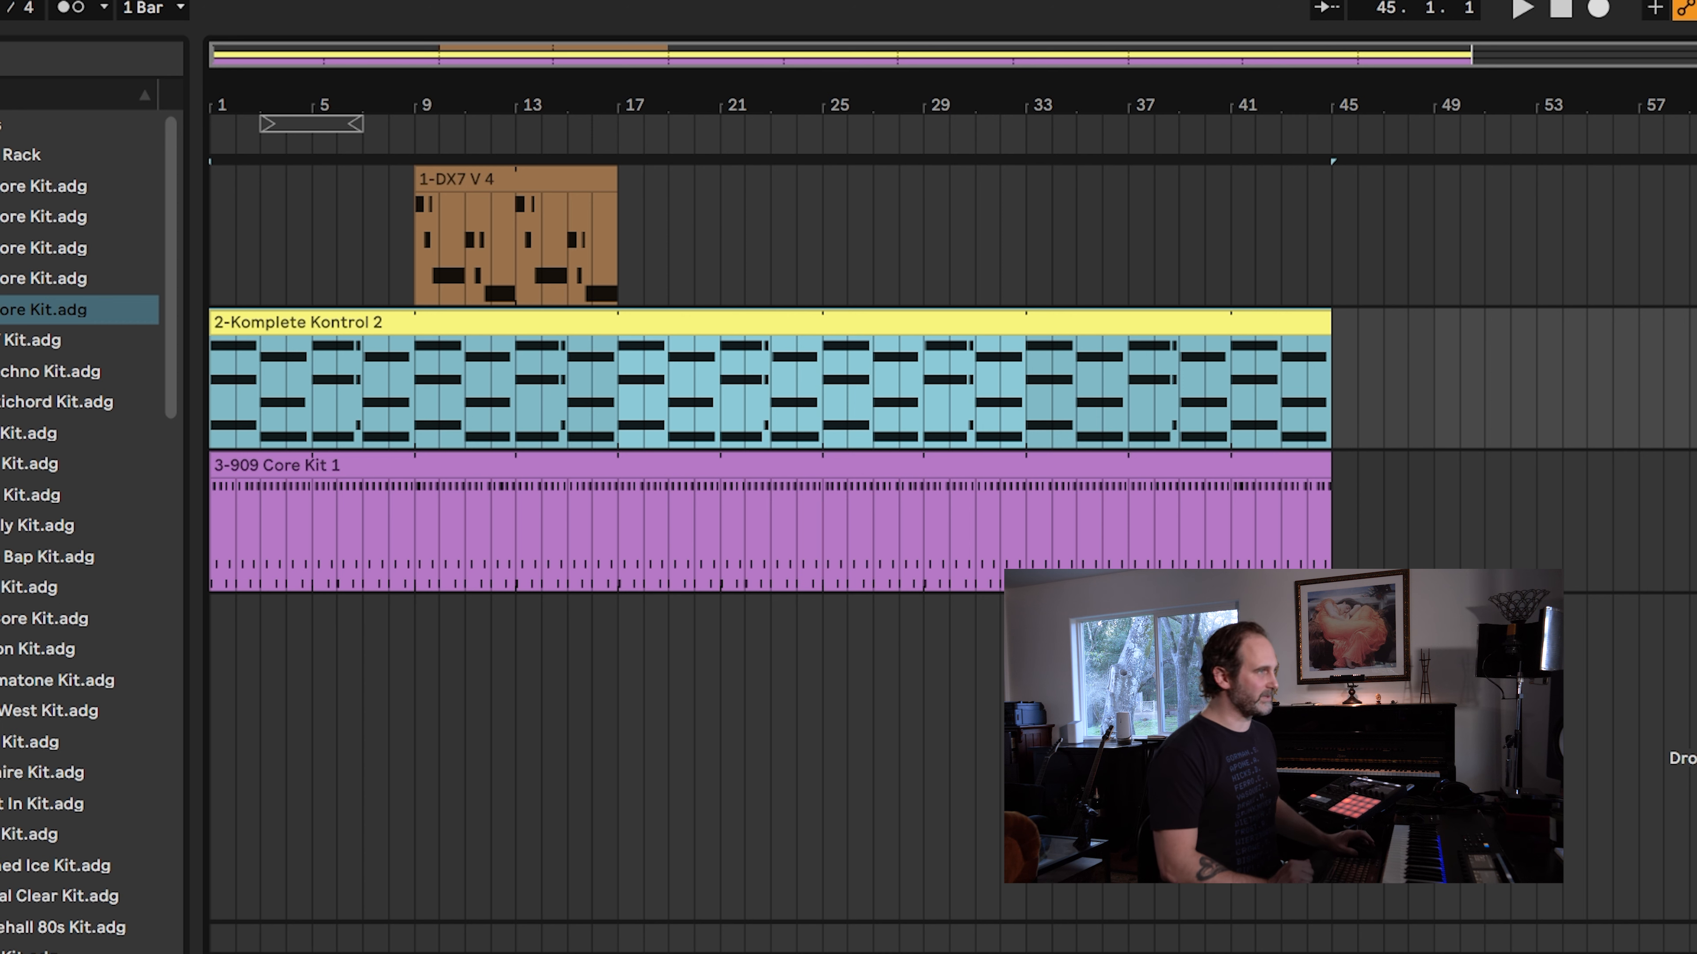
- Move the DX7 V melody clip to start at bar 5 and play the arrangement from the beginning
key("Home")
left_click(1516, 9)
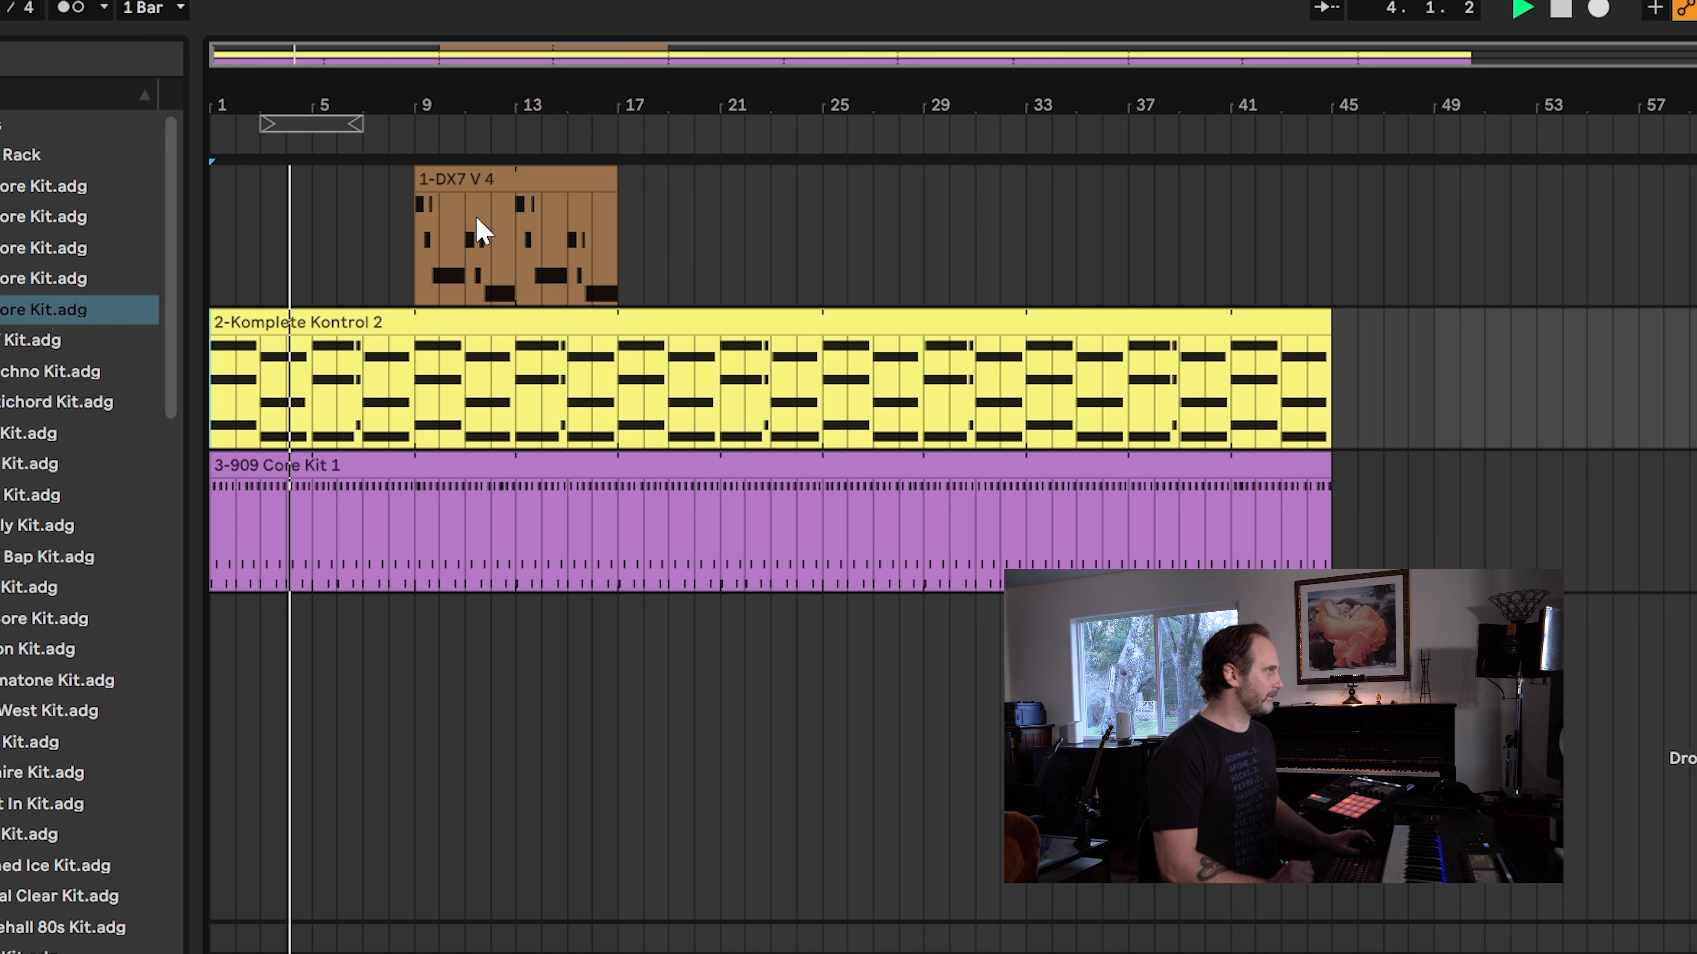
left_click_drag(462, 175, 372, 193)
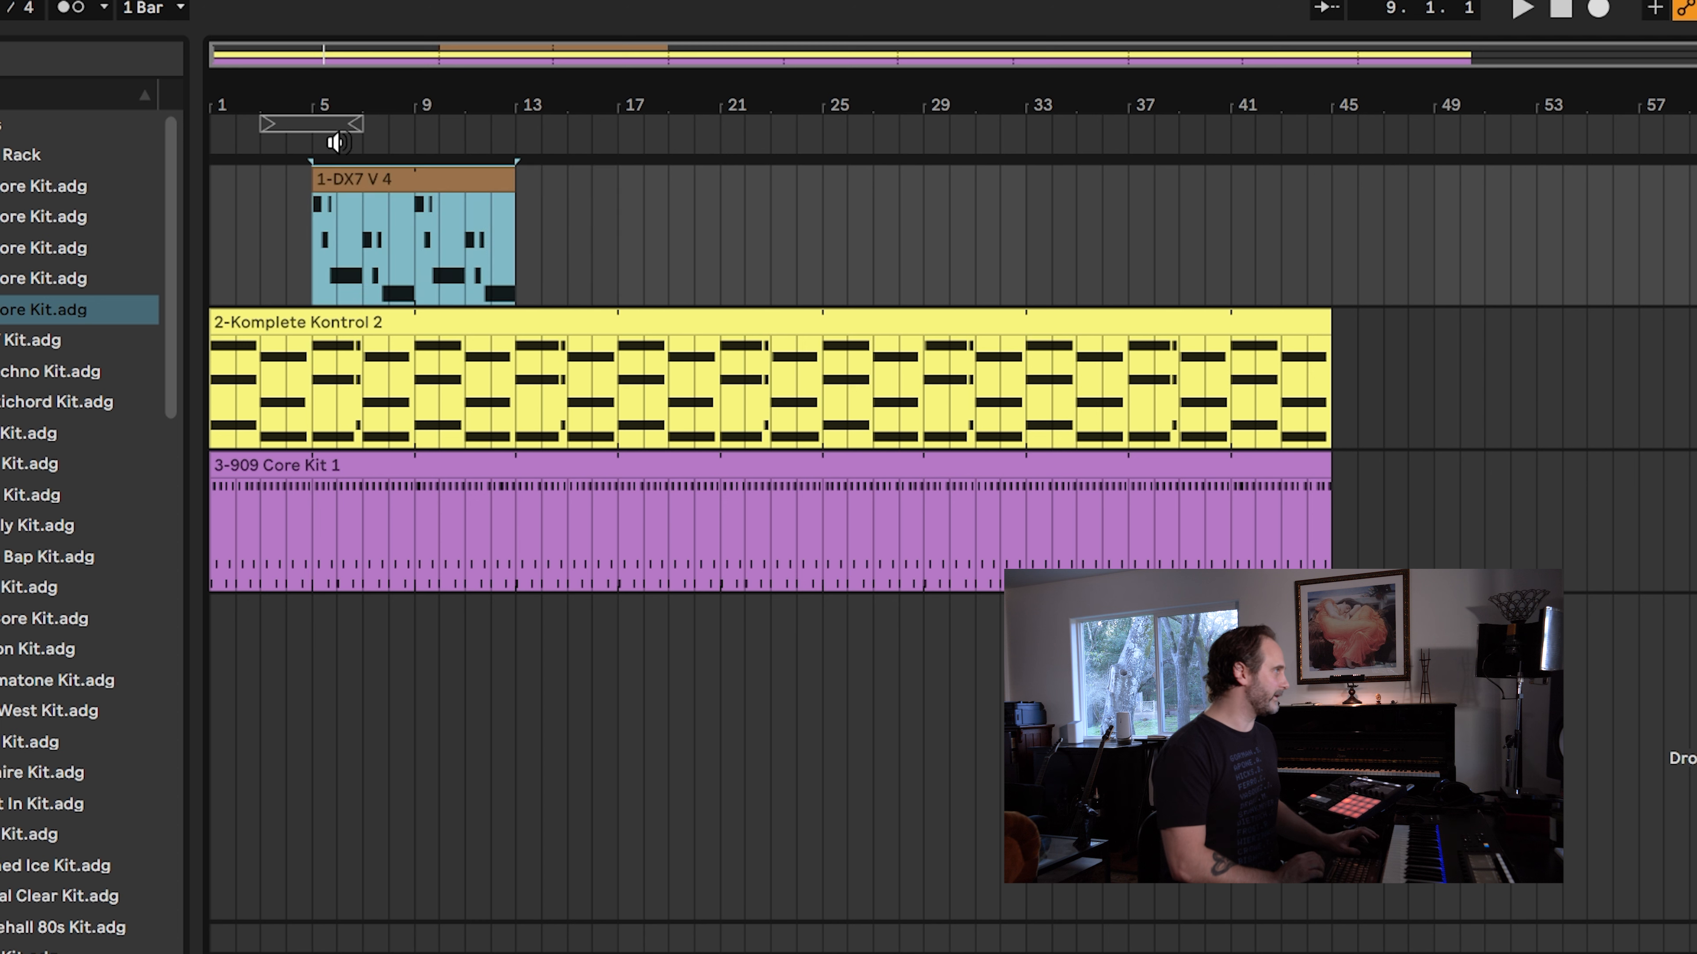
left_click(1561, 9)
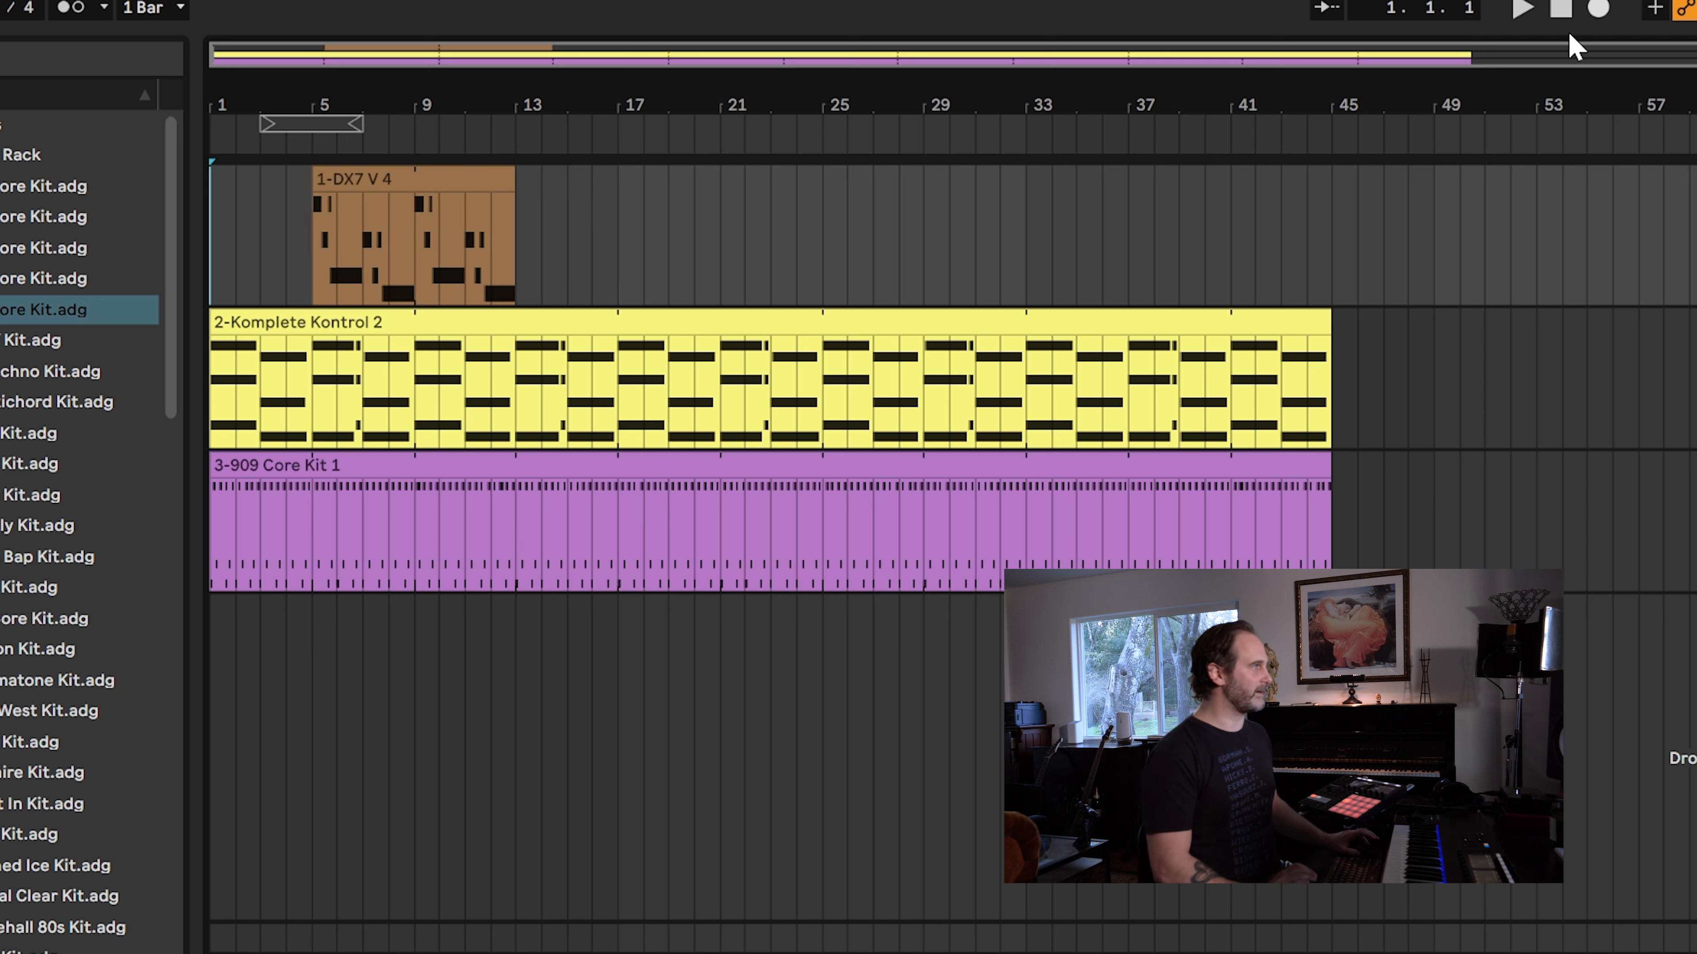
left_click(1519, 11)
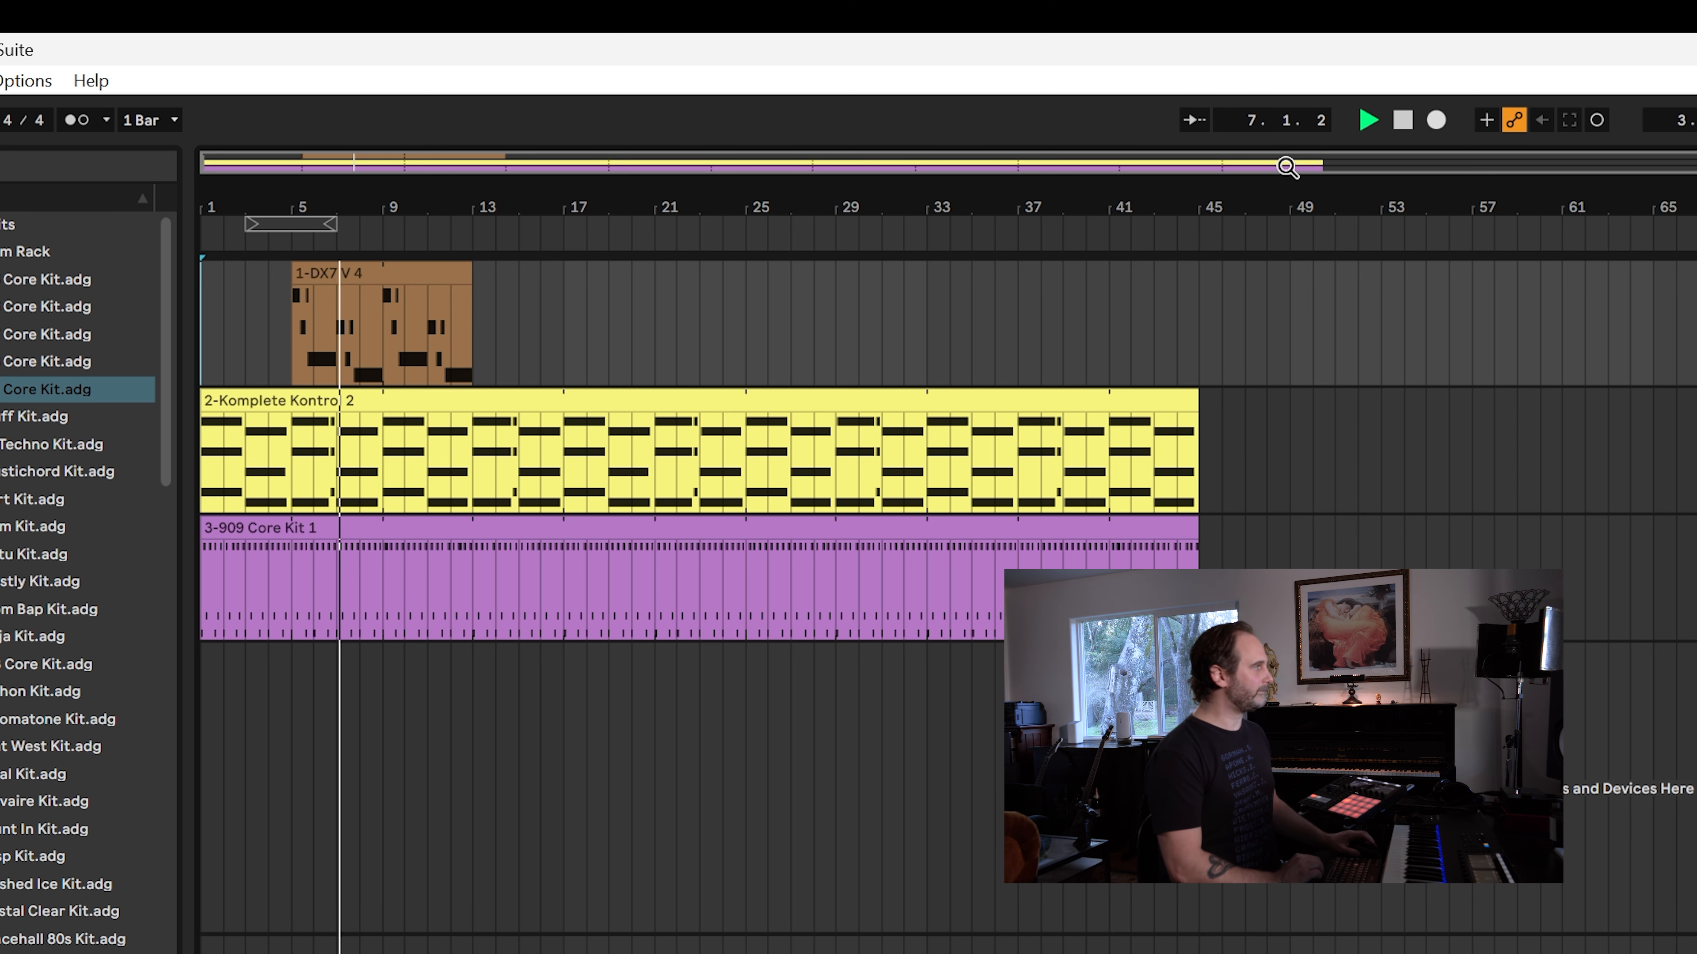
left_click(1403, 121)
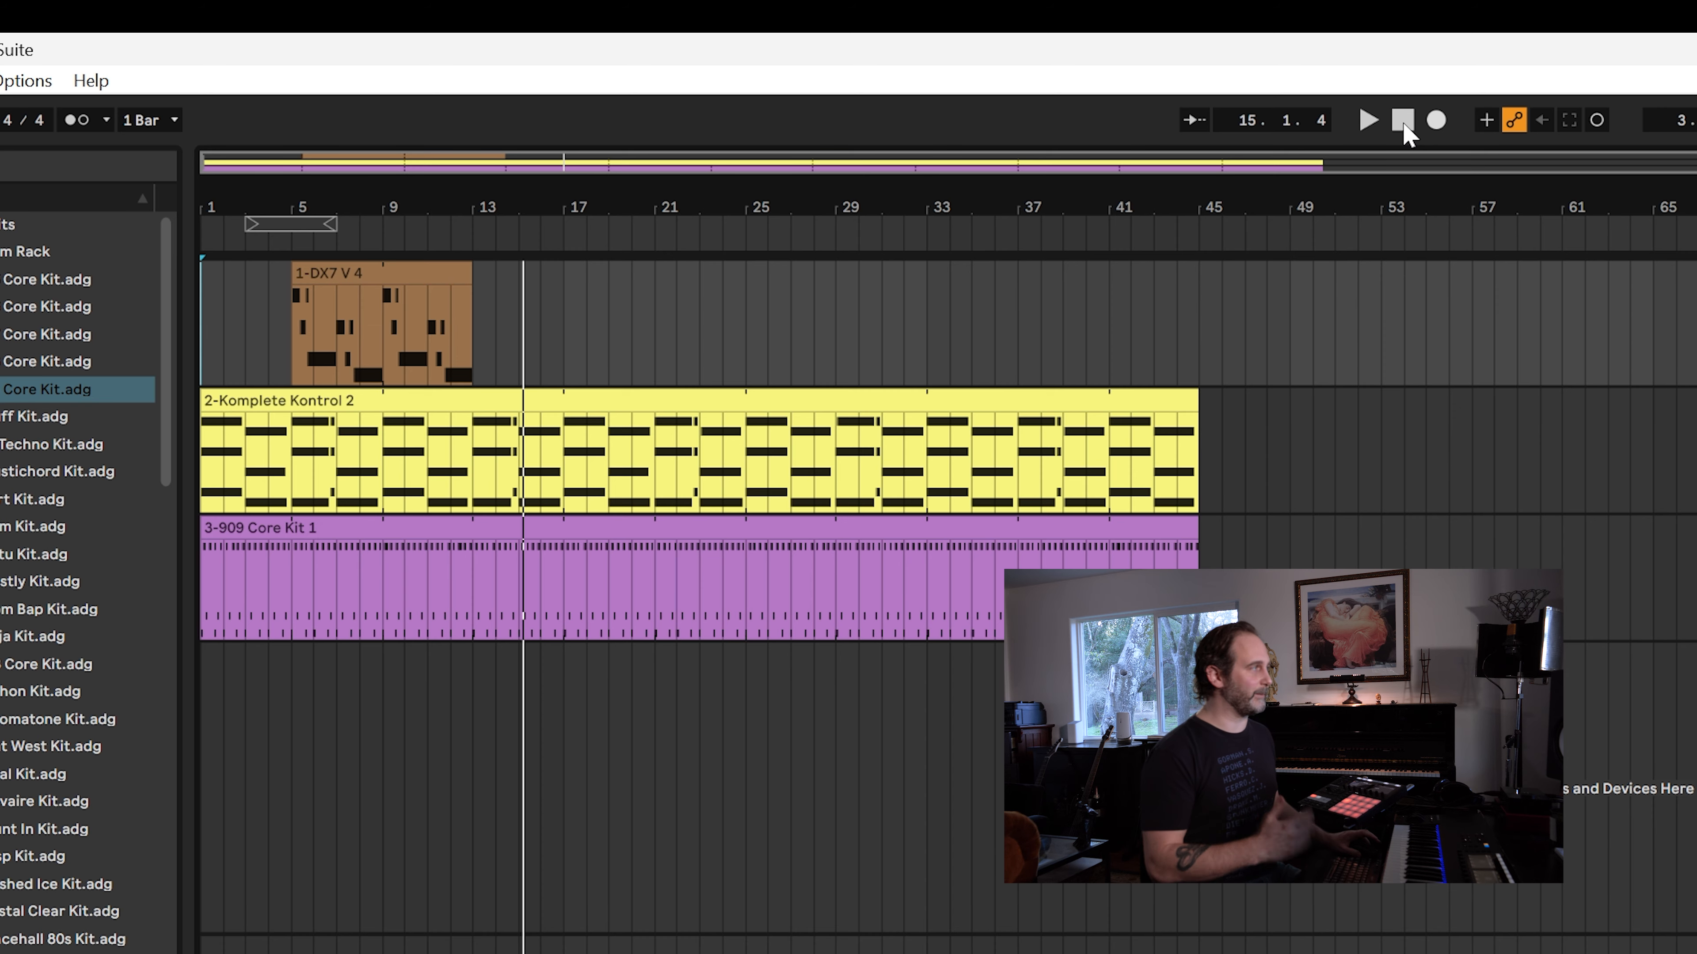
- Look through the browser's Plug-Ins, Instruments, MIDI Effects and Max for Live categories, and return to Session View
left_click(367, 462)
left_click(360, 521)
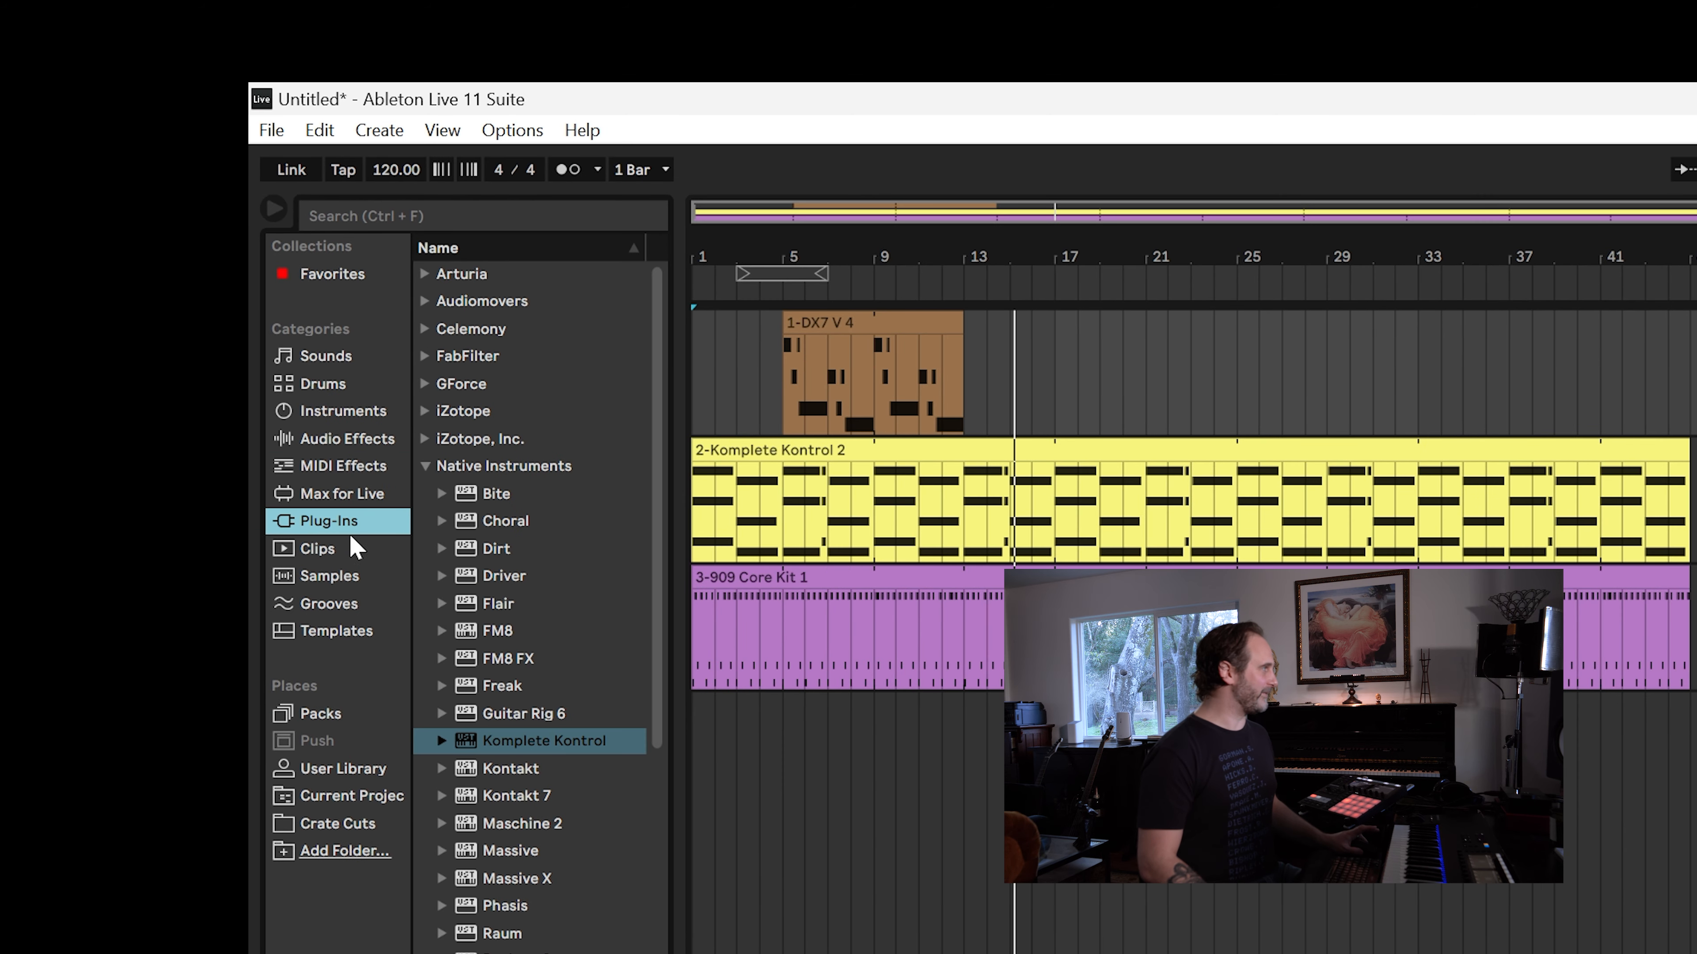
left_click(376, 464)
left_click(348, 411)
left_click(355, 466)
left_click(356, 493)
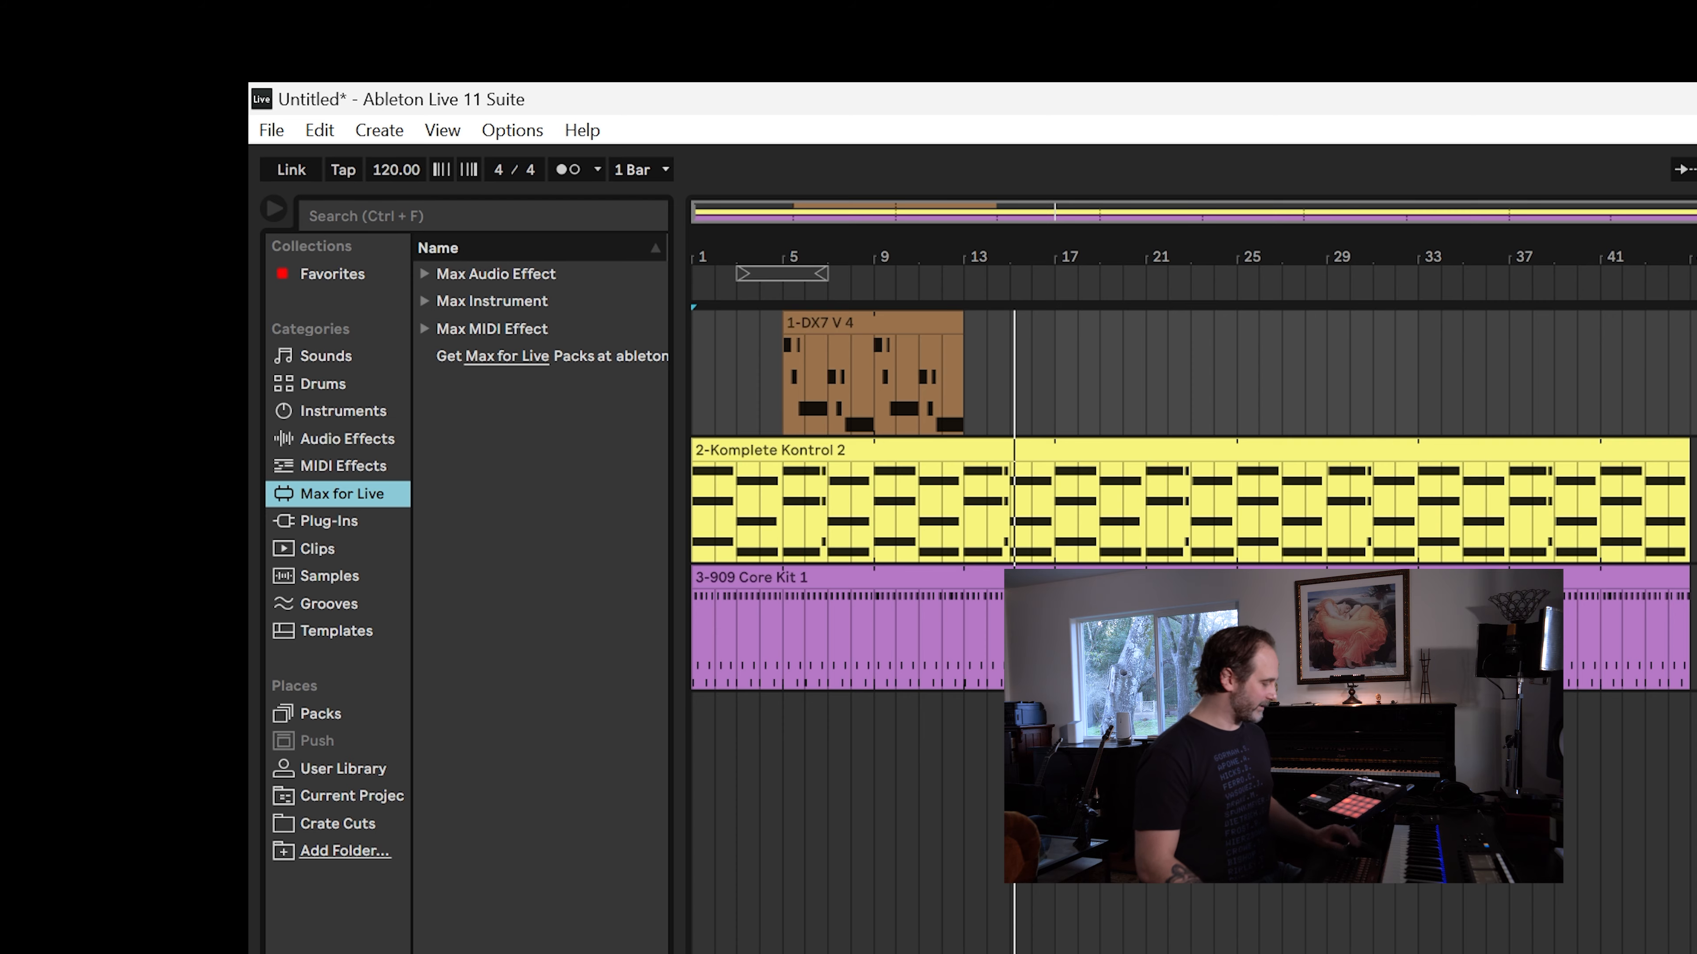
key("Tab")
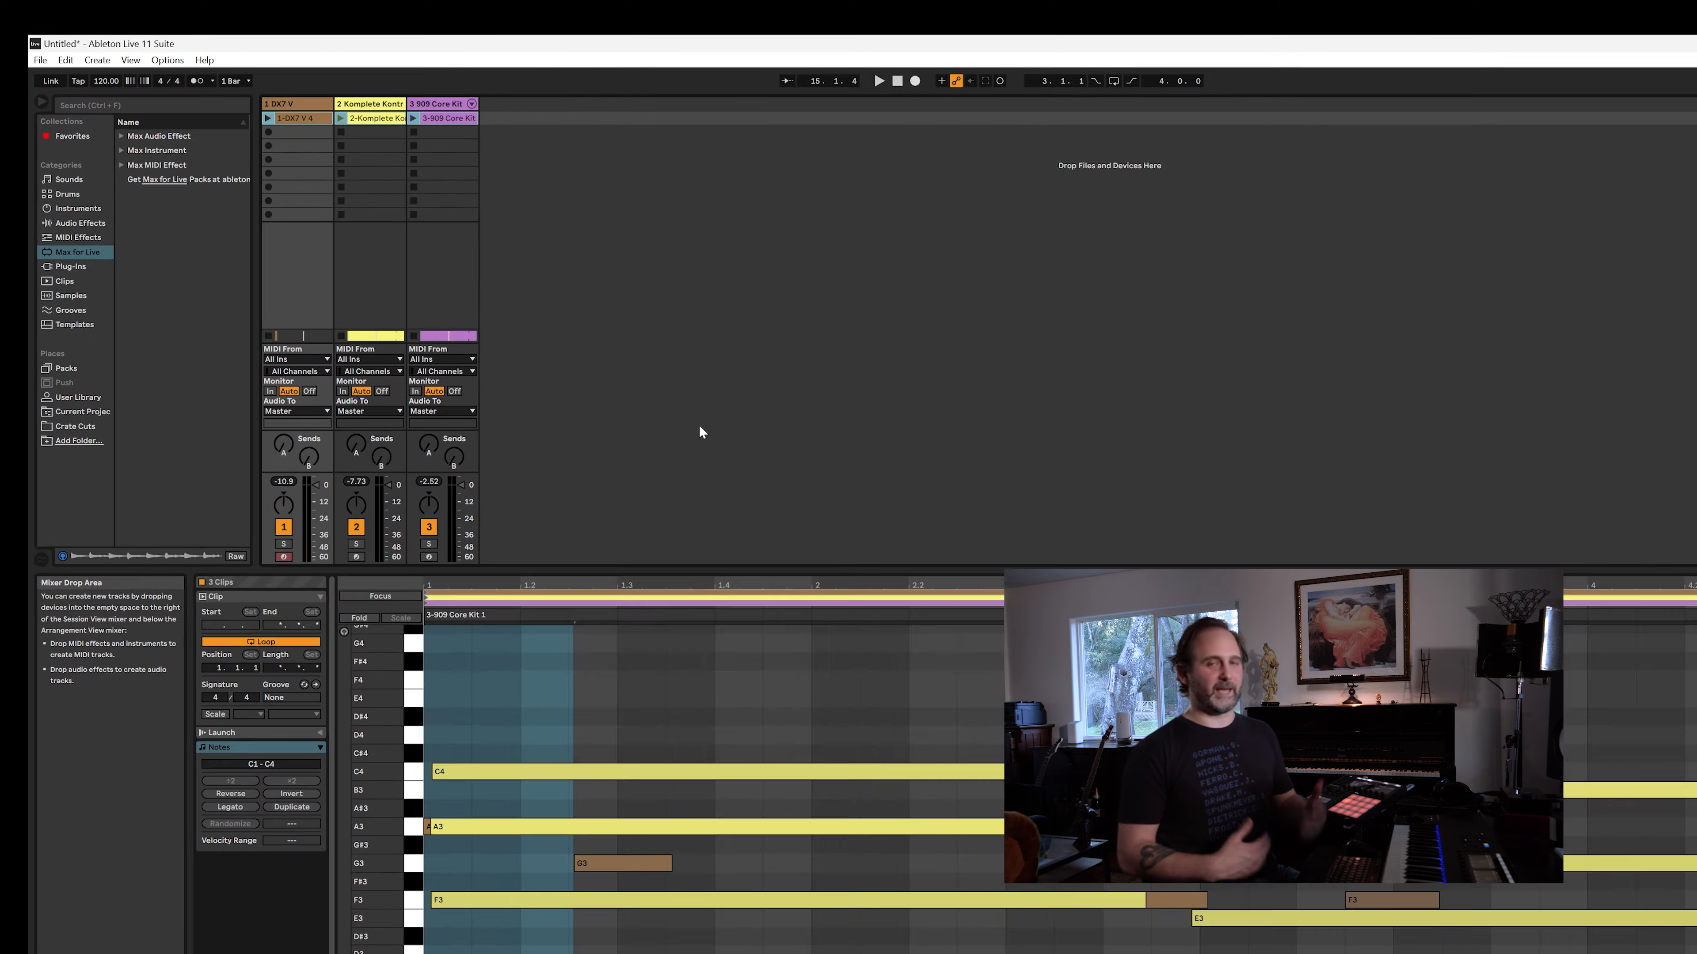